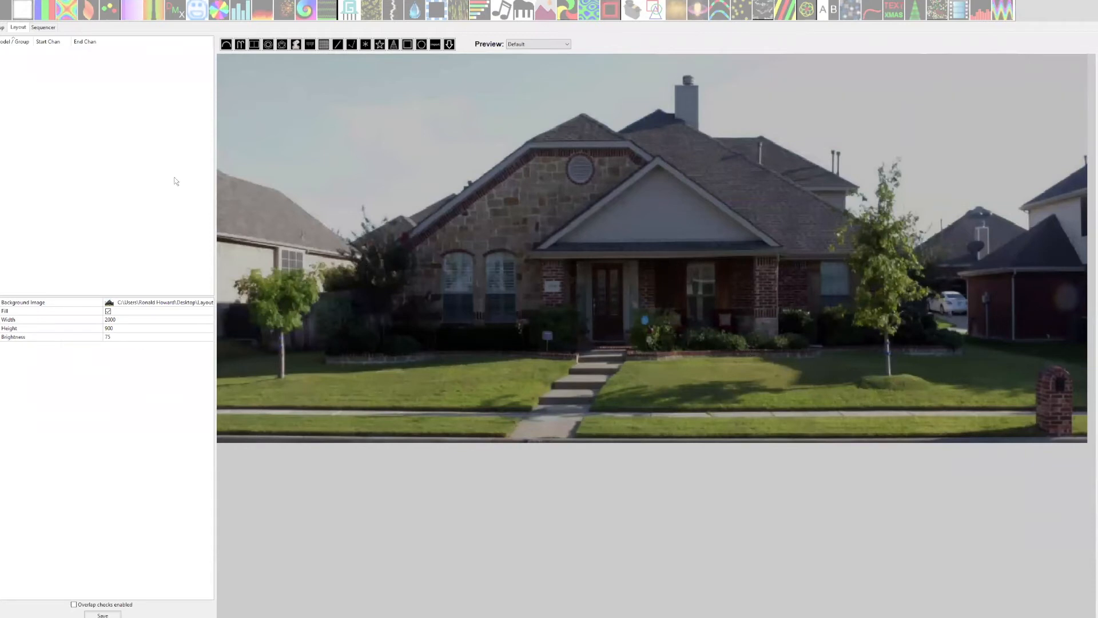
Add an E1.31 output in the network setup, using Unicast with IP address 192.168.1.51.
left_click(1, 27)
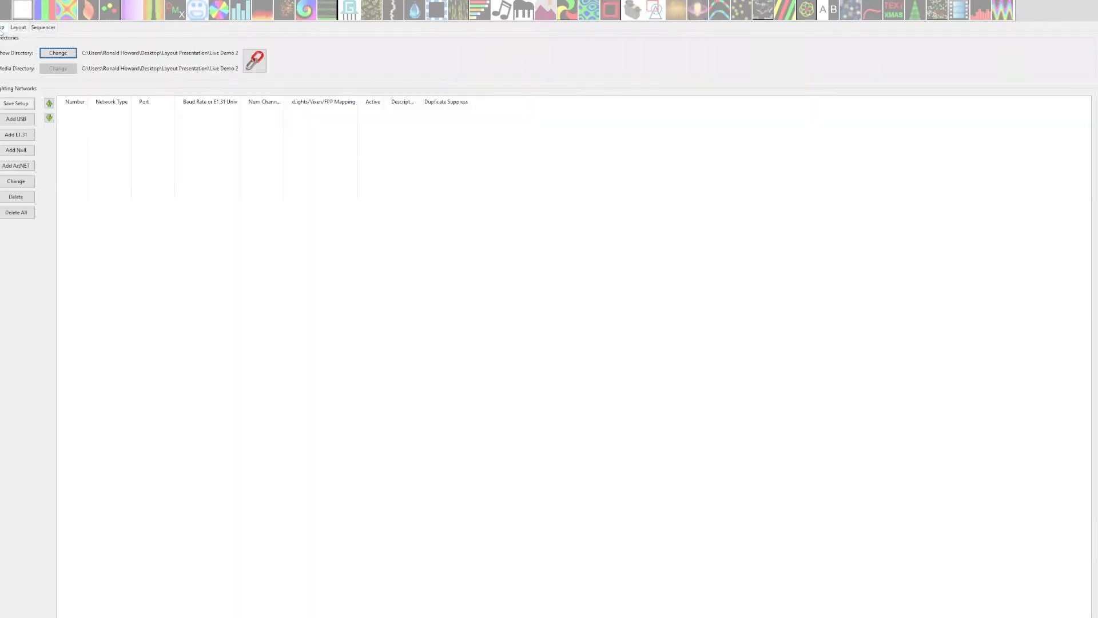
left_click(16, 135)
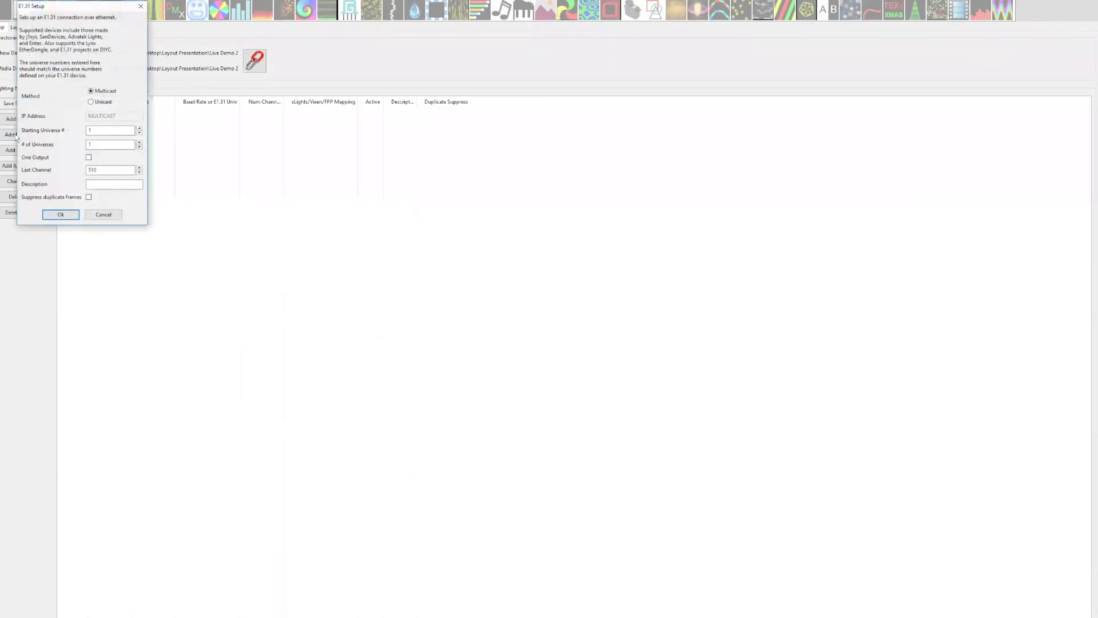
left_click(92, 102)
left_click(109, 118)
type("192.168.1.51")
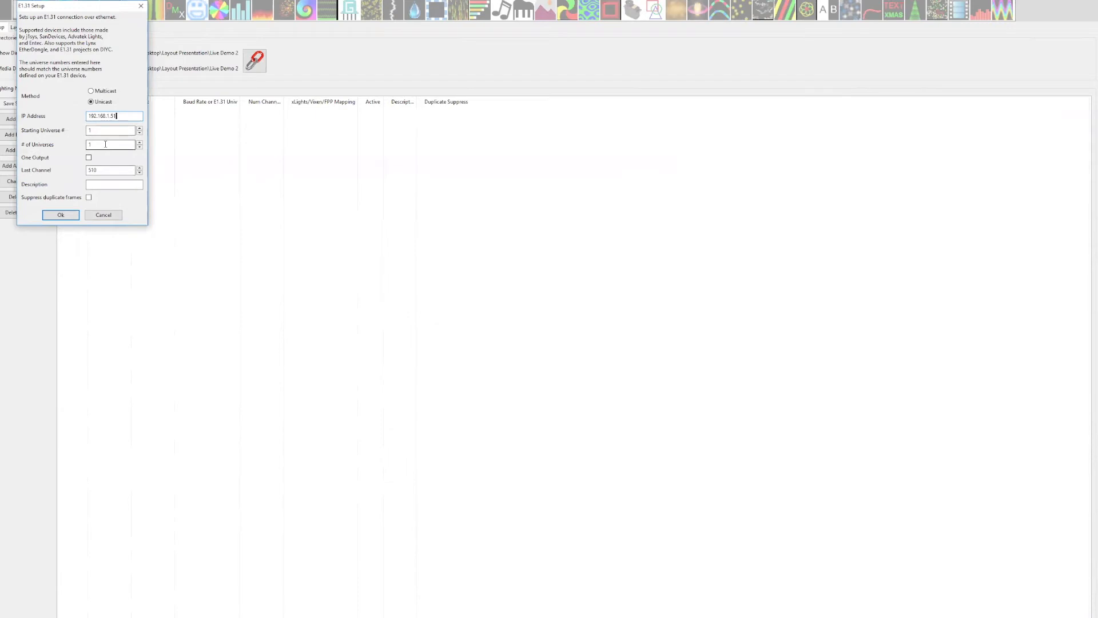
Set the E1.31 output's starting universe to 1 and its number of universes to 30.
double_click(95, 128)
type("2")
left_click_drag(100, 131, 42, 131)
type("1")
key("Tab")
type("8")
Describe the output as "Countroller 1" and add its universes to the lighting networks.
left_click(102, 183)
type("Countroller 1")
left_click(61, 215)
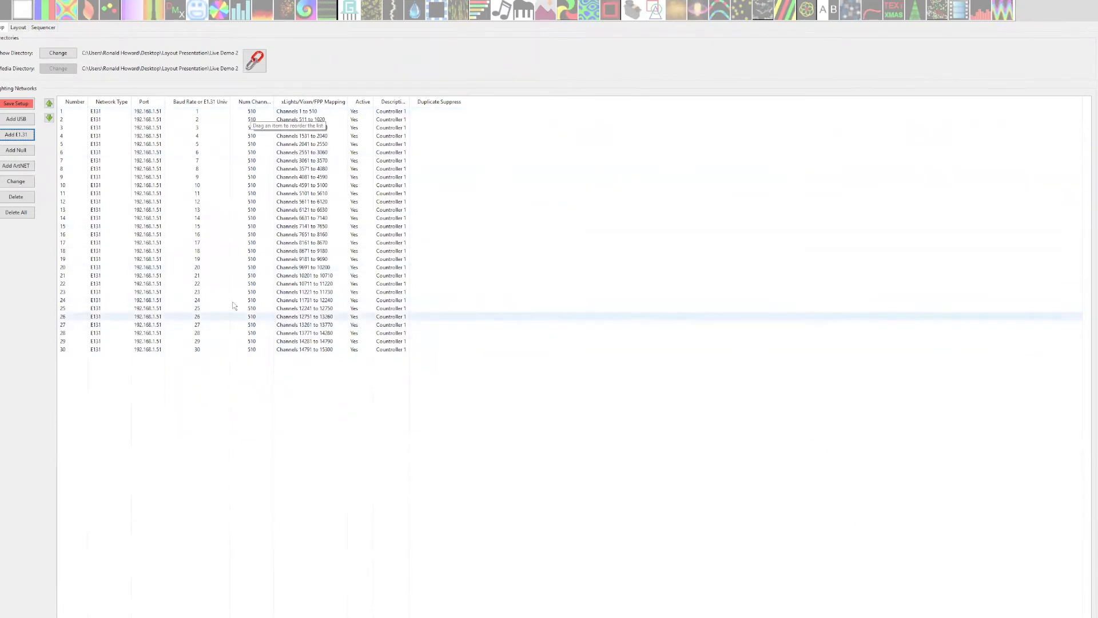
Start a second E1.31 output, using Unicast with IP address 192.168.1.52.
left_click(8, 136)
left_click(90, 101)
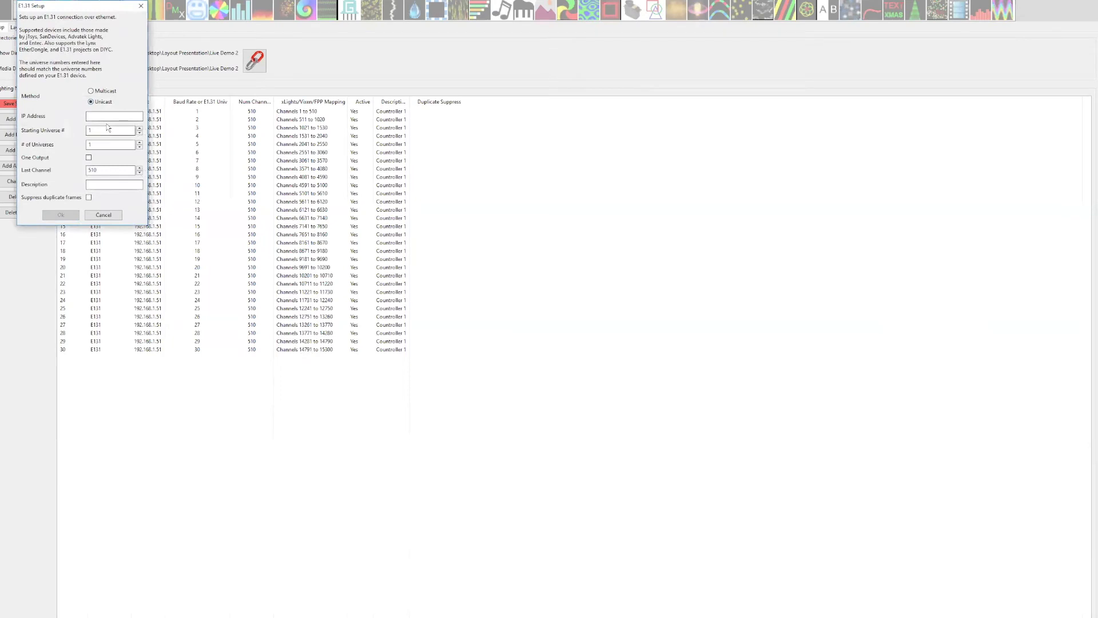
type("192.168.1.52")
Add the second output with starting universe 101 and the description "Controller 2".
left_click(101, 131)
type("01")
left_click(99, 144)
left_click(101, 129)
left_click(105, 146)
left_click(103, 145)
left_click(112, 186)
type("Controller 2")
left_click(61, 214)
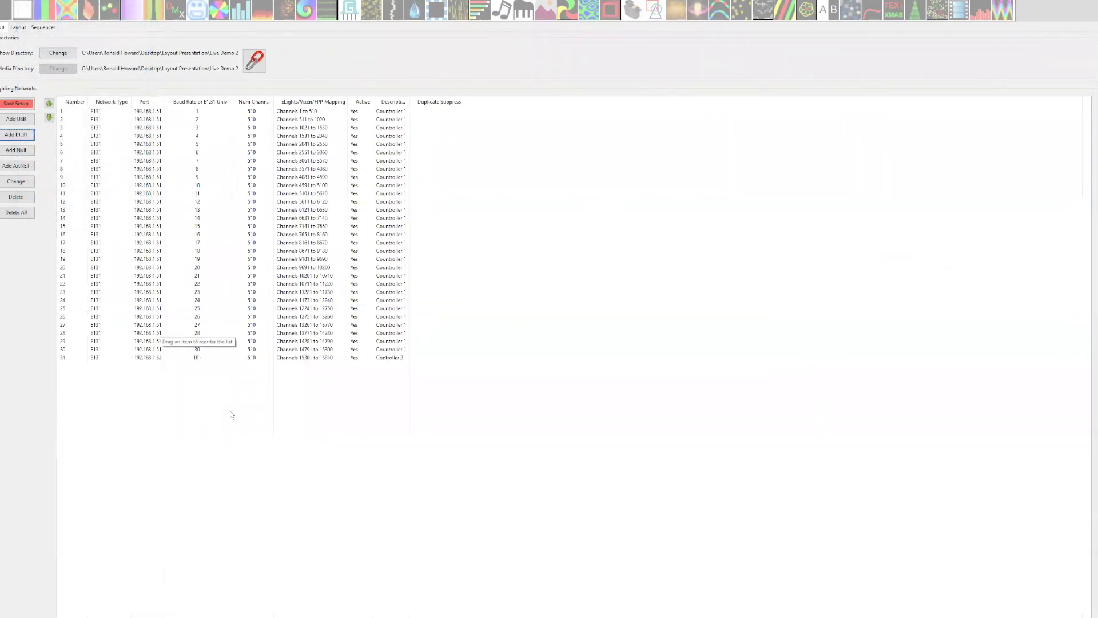
Delete the universe 101 entry of Controller 2 from the lighting networks.
left_click(155, 359)
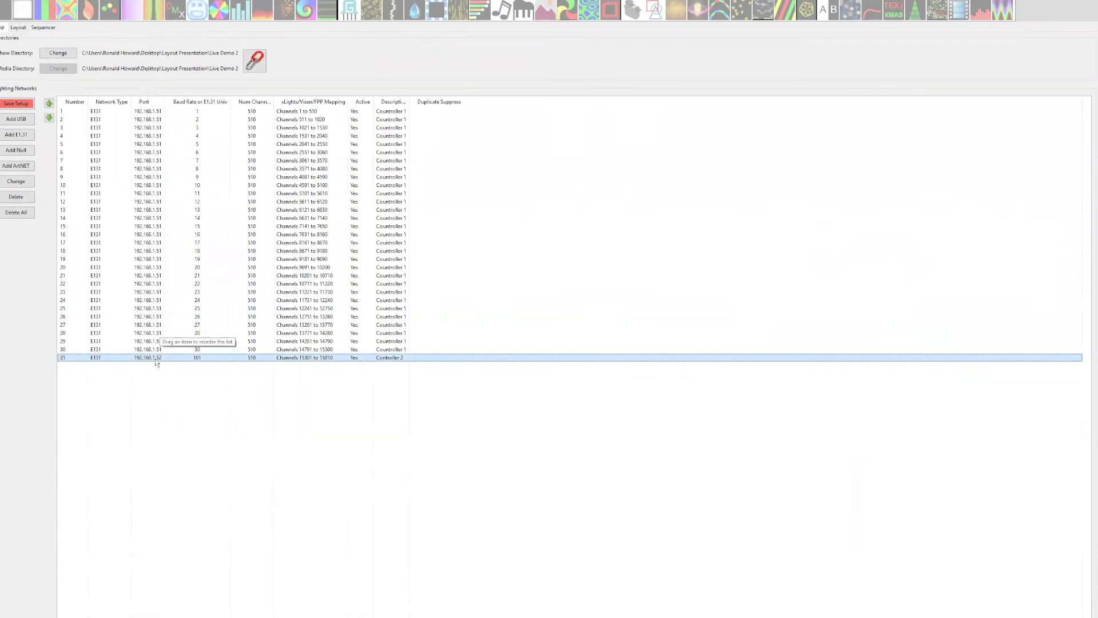
key("Delete")
Create another E1.31 output, using Unicast with IP address 192.168.1.52.
left_click(16, 135)
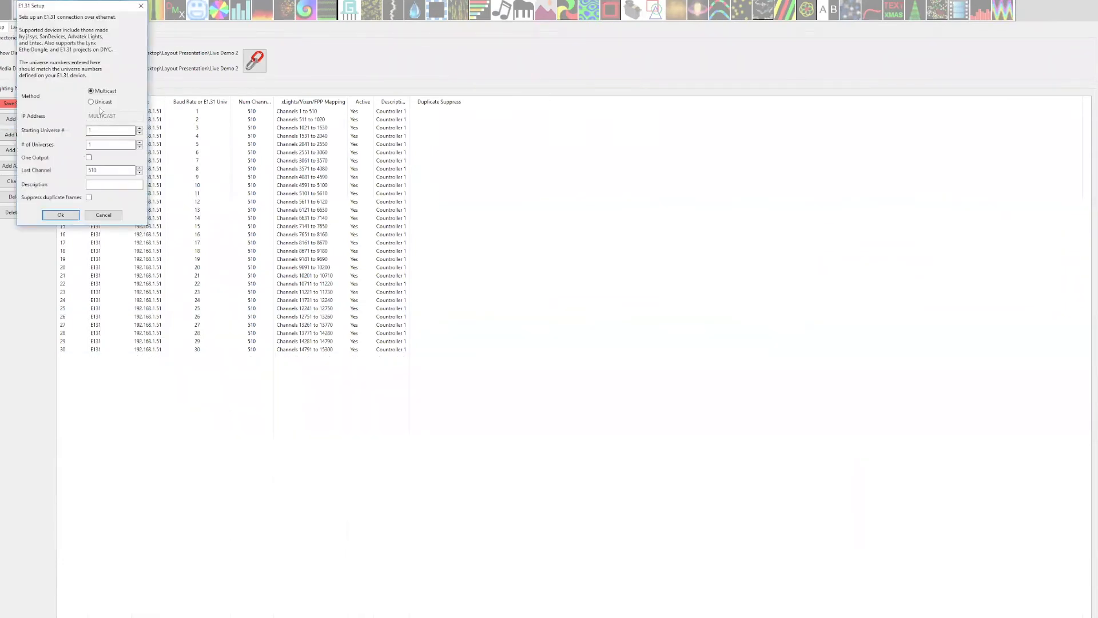
left_click(97, 116)
type("192.168.1.52")
Set this output's starting universe to 101 and its number of universes to 32.
left_click(96, 130)
double_click(101, 130)
type("01")
left_click(107, 148)
type("32")
key("BackSpace")
key("BackSpace")
key("BackSpace")
type("32")
Describe the output as "Controller 2", add its universes and save the network setup.
left_click(101, 186)
type("Controller 2")
left_click(61, 214)
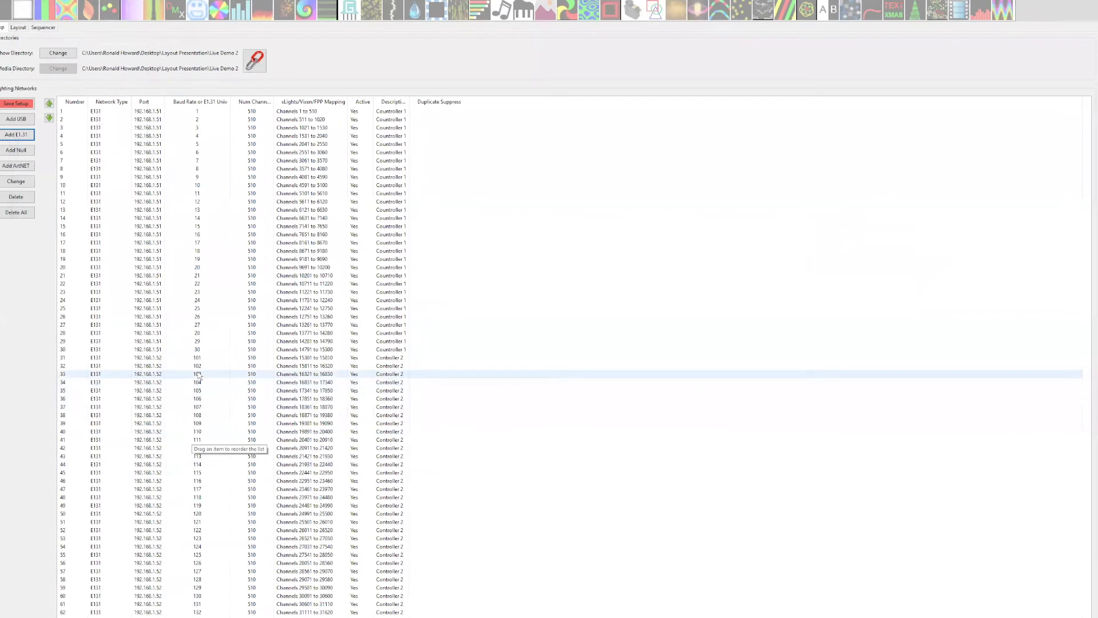
left_click(16, 103)
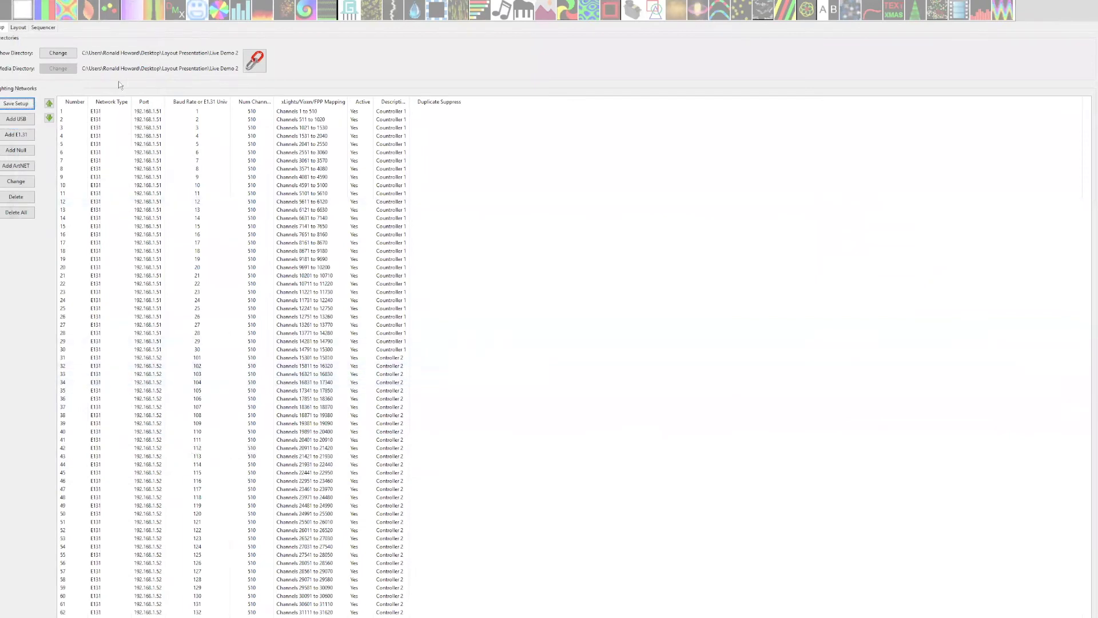
Look at the options for inserting an E1.31 output after universe 30 of the first controller.
left_click(17, 27)
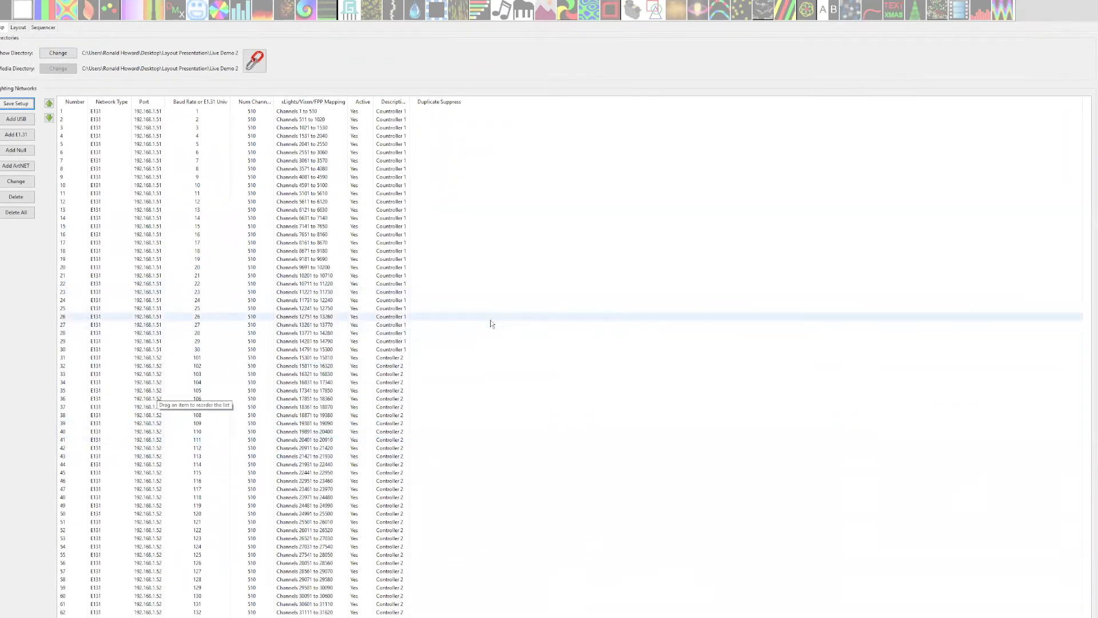
left_click(208, 350)
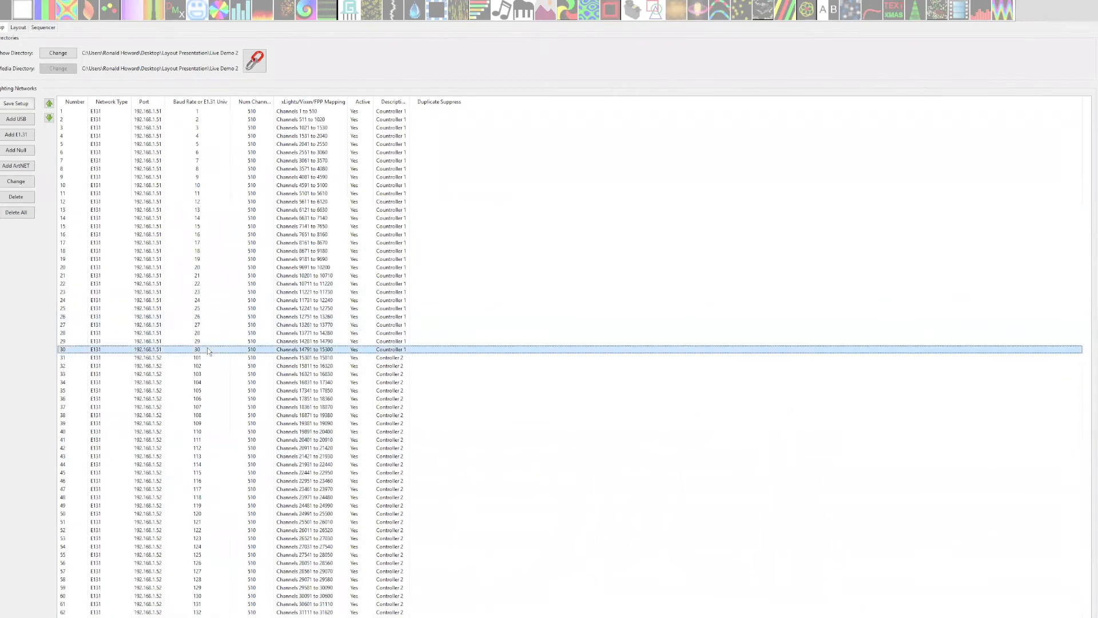
right_click(207, 348)
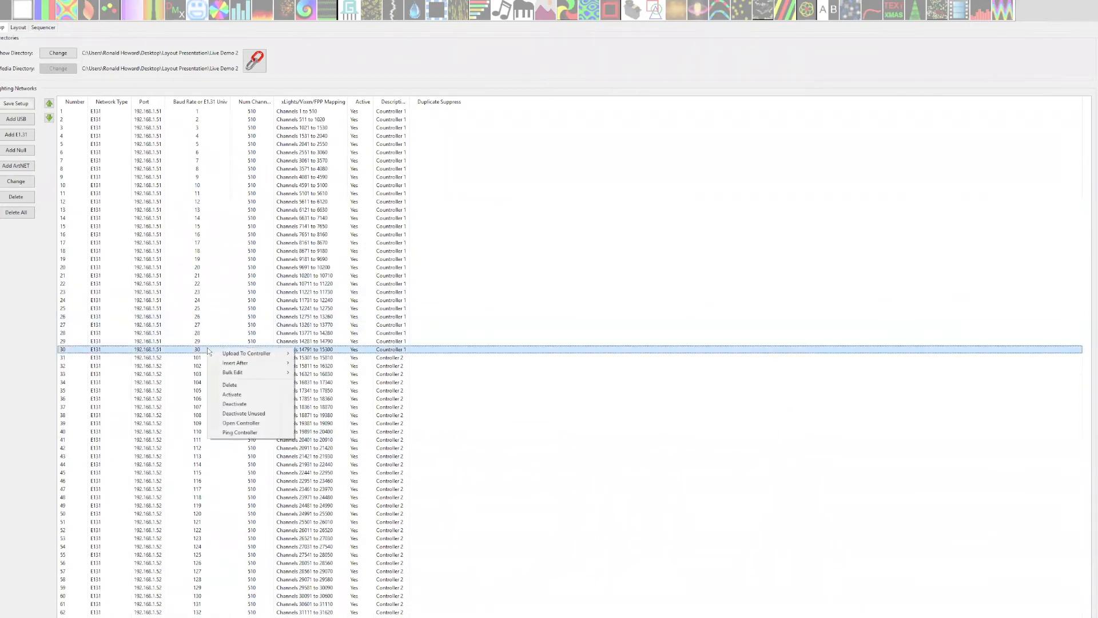
mouse_move(251, 366)
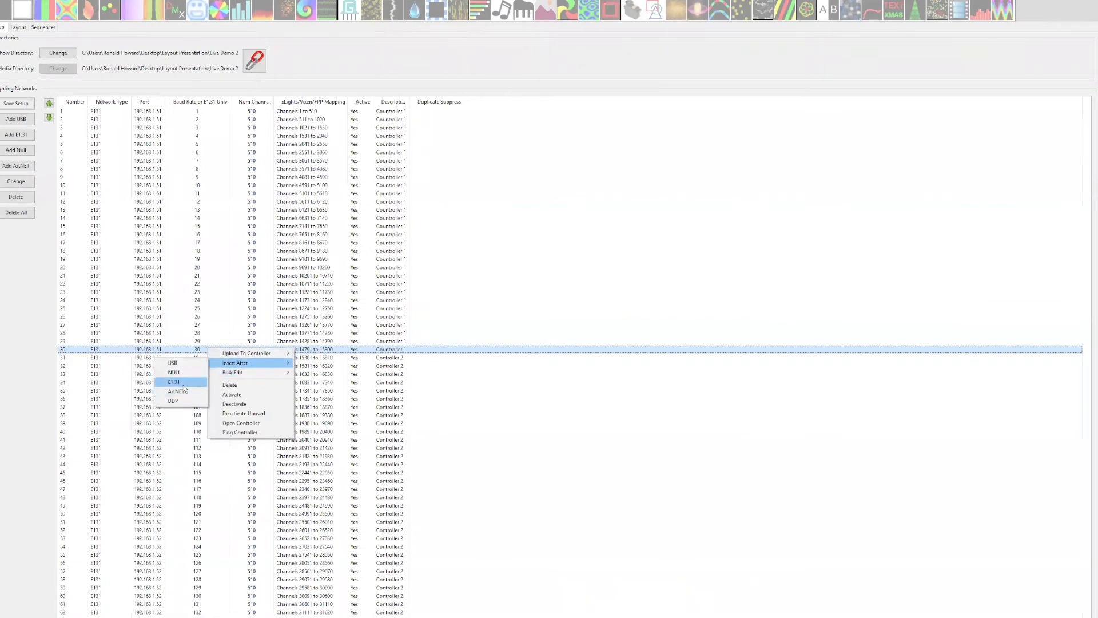
left_click(619, 299)
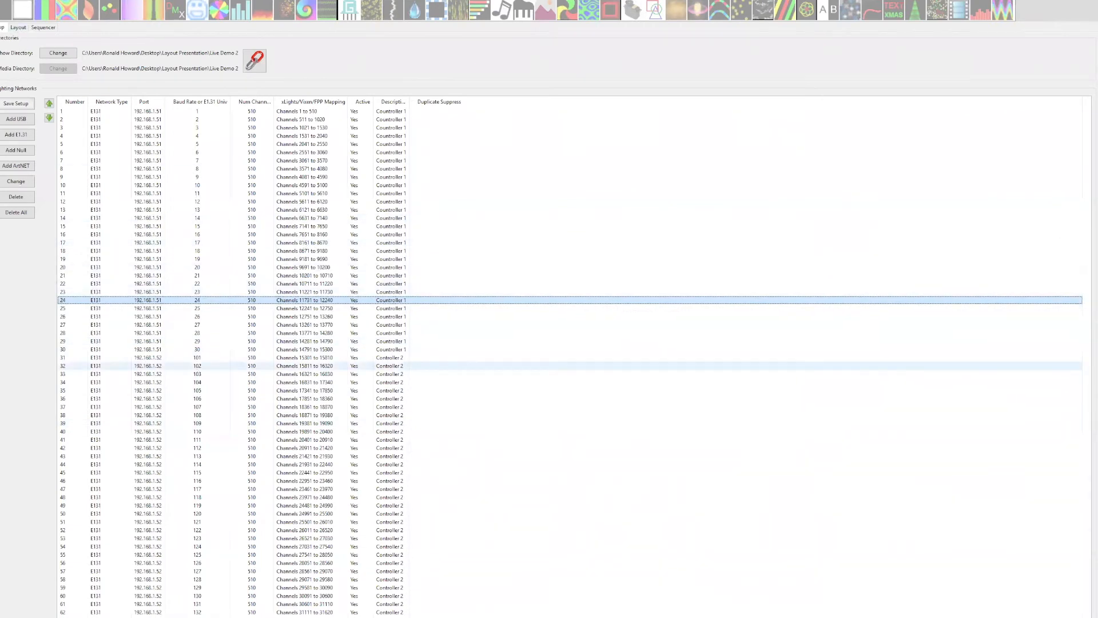
Go to the layout and place a Single Line model at the lower end of the house's left roof slope.
left_click(19, 27)
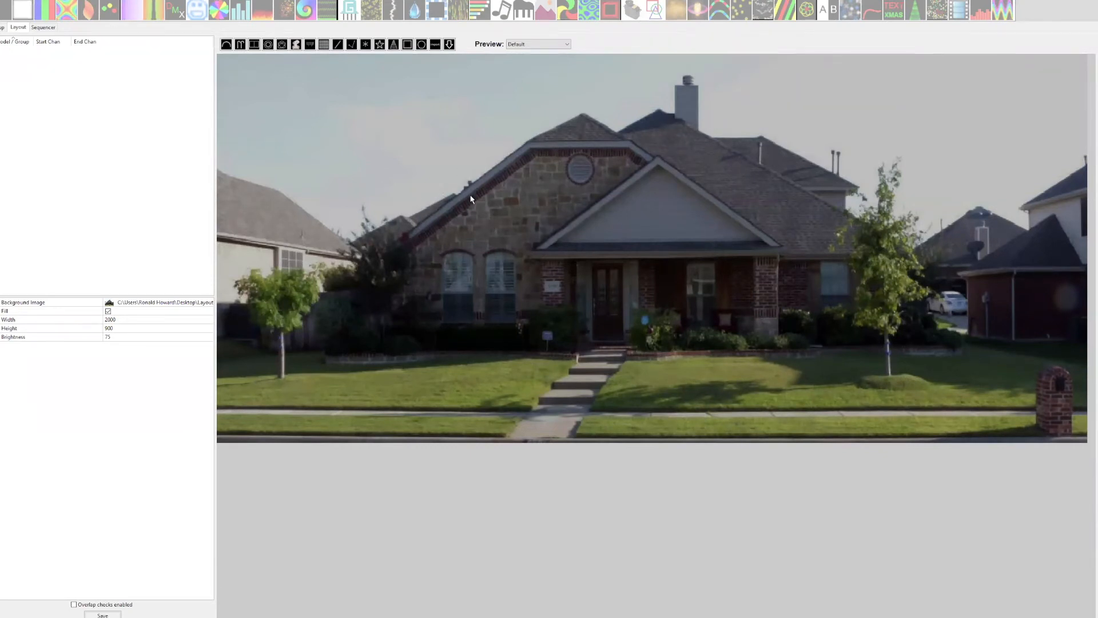
left_click(338, 46)
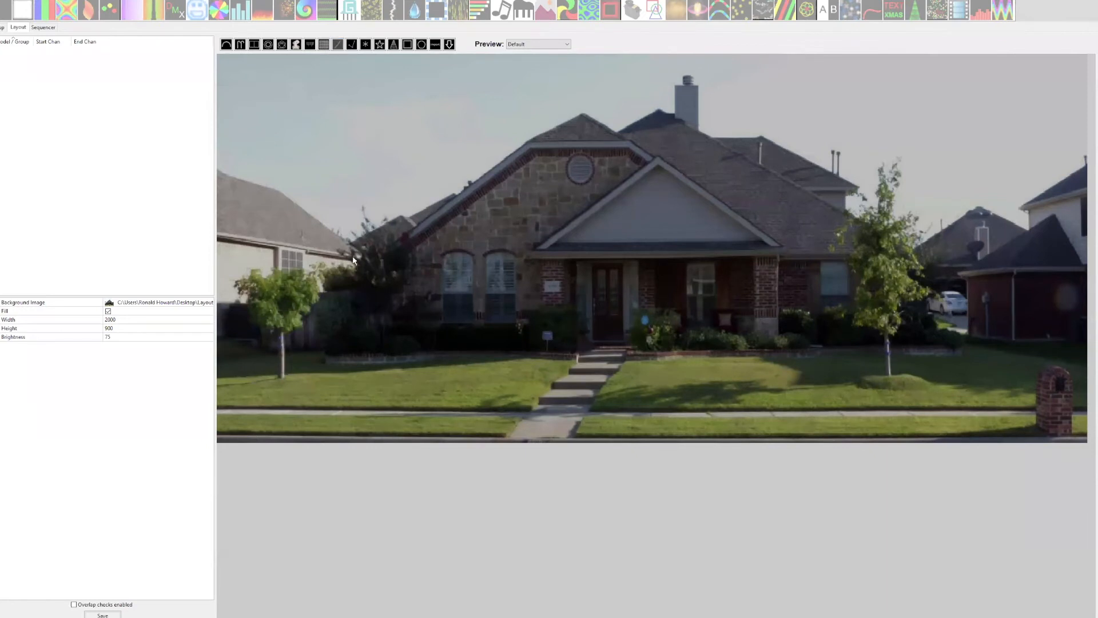
left_click(389, 246)
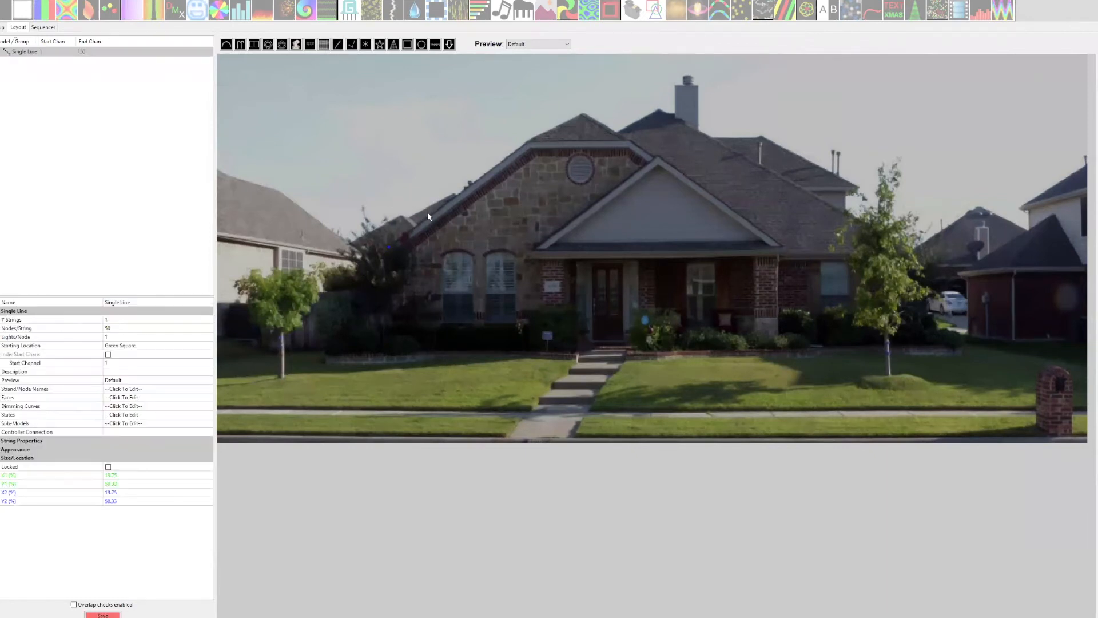
left_click(390, 247)
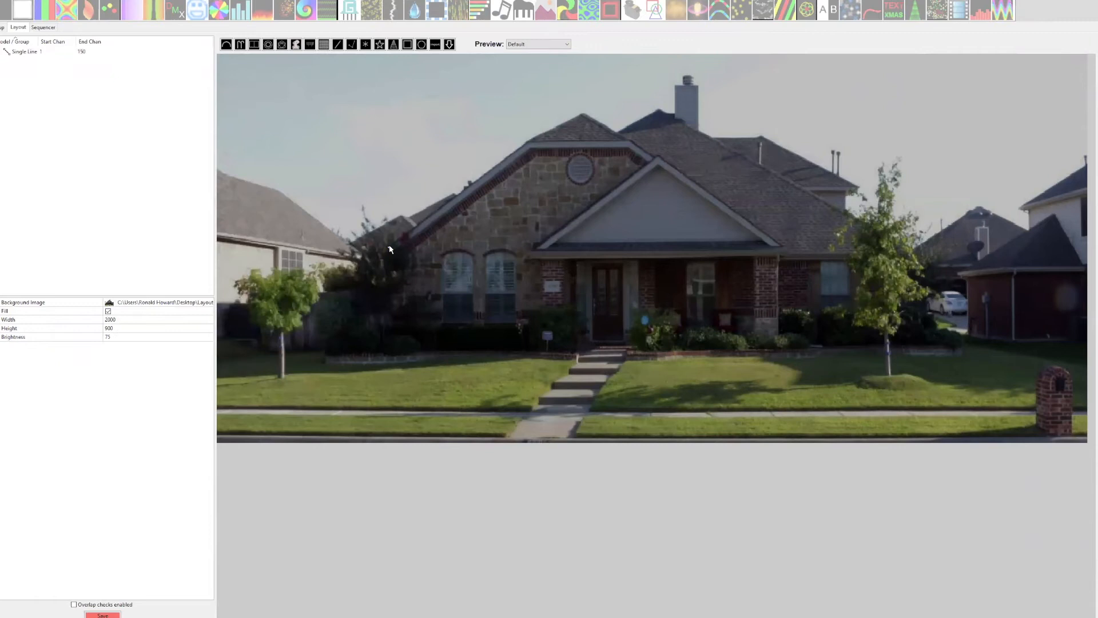
Draw Single Line models along the left roof slope and the flat eave above the round vent.
left_click(338, 45)
left_click_drag(390, 246, 526, 144)
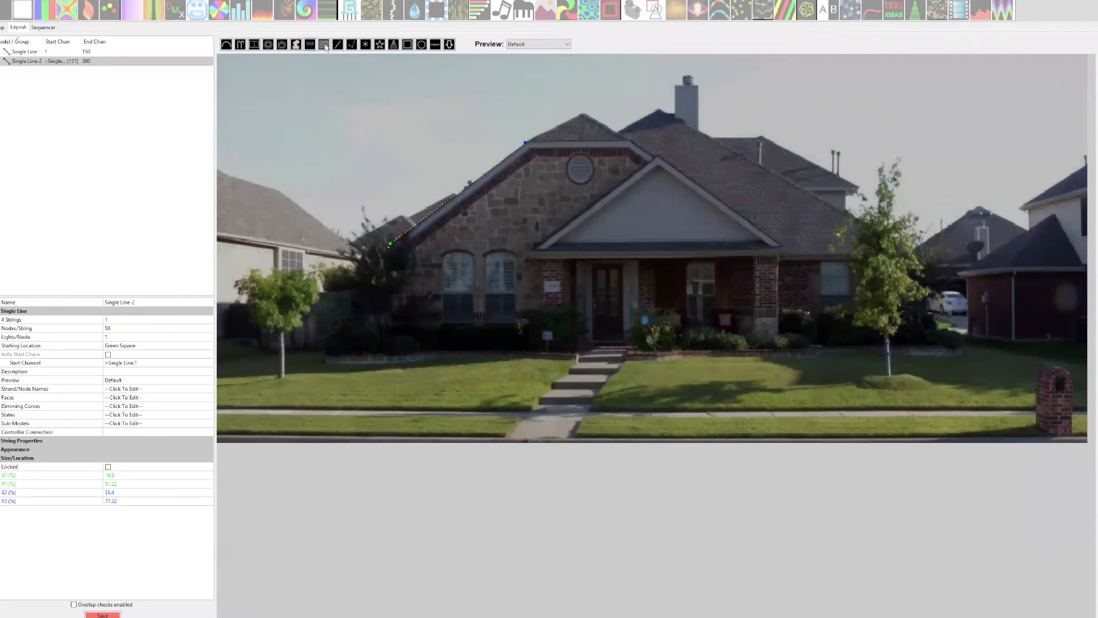
left_click(492, 154)
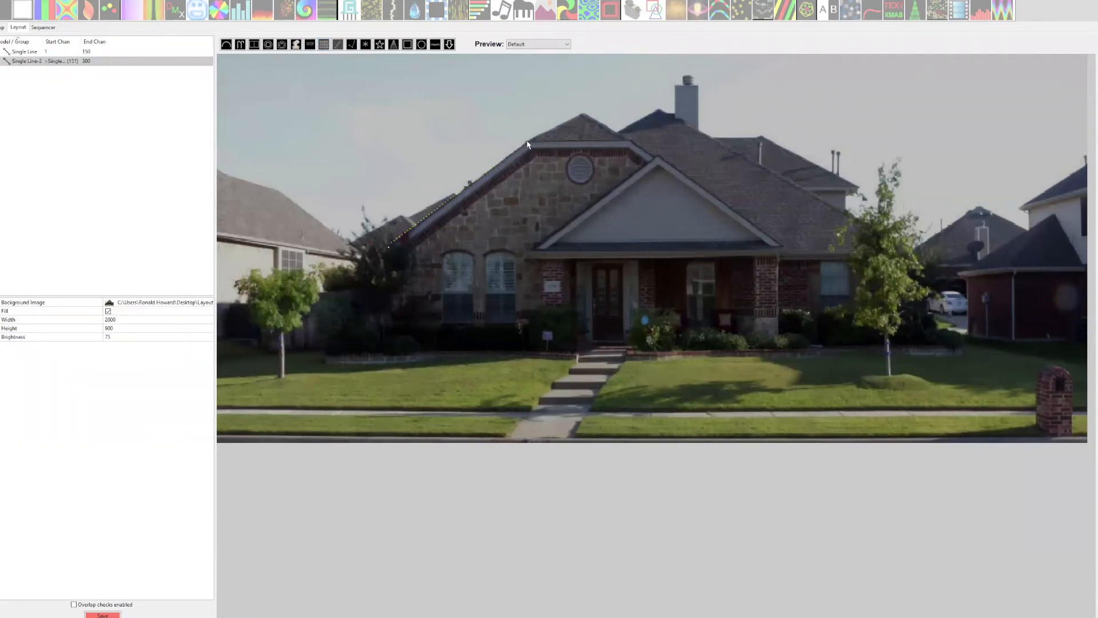
left_click_drag(528, 141, 627, 140)
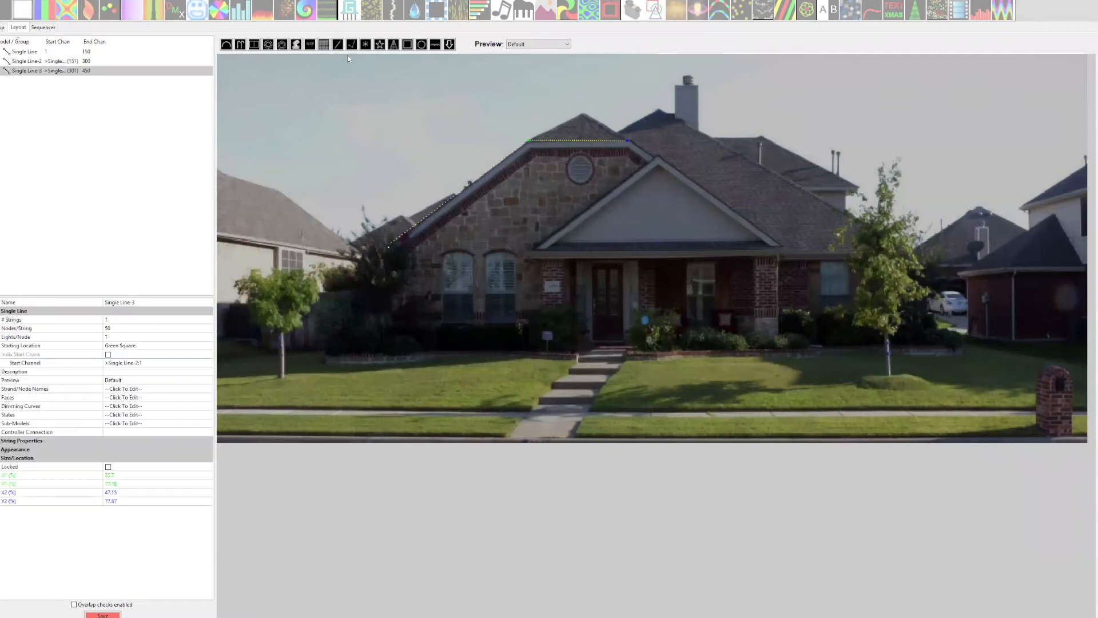
Draw more Single Line models along the short slope beside the flat eave and around the porch gable.
left_click(337, 44)
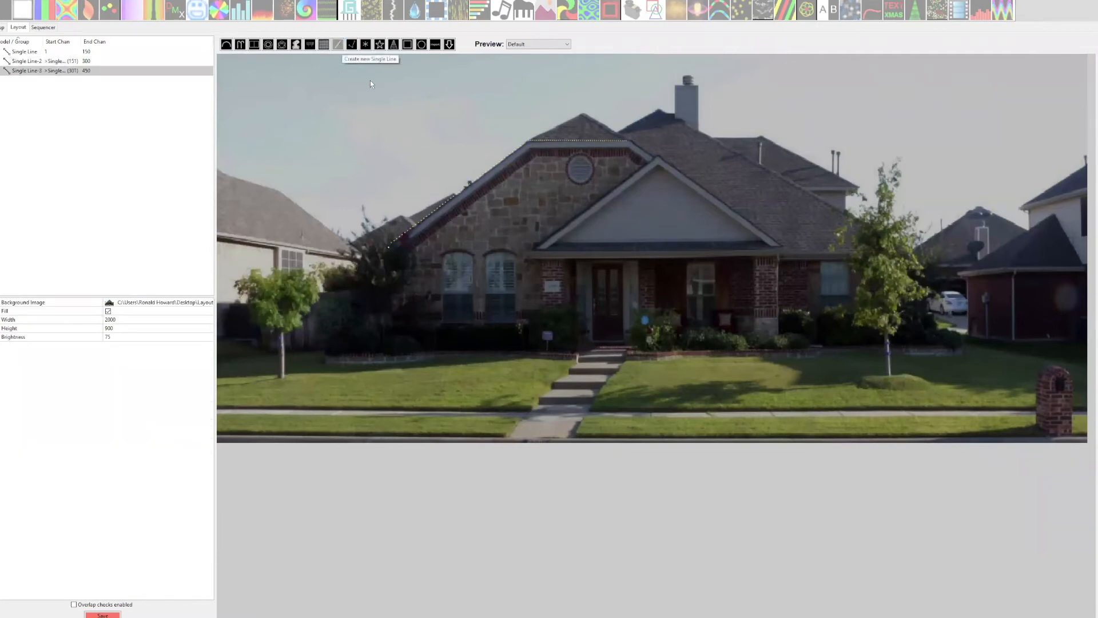
left_click_drag(631, 140, 660, 157)
mouse_move(545, 245)
left_mouse_down()
mouse_move(661, 162)
mouse_move(767, 243)
left_mouse_up()
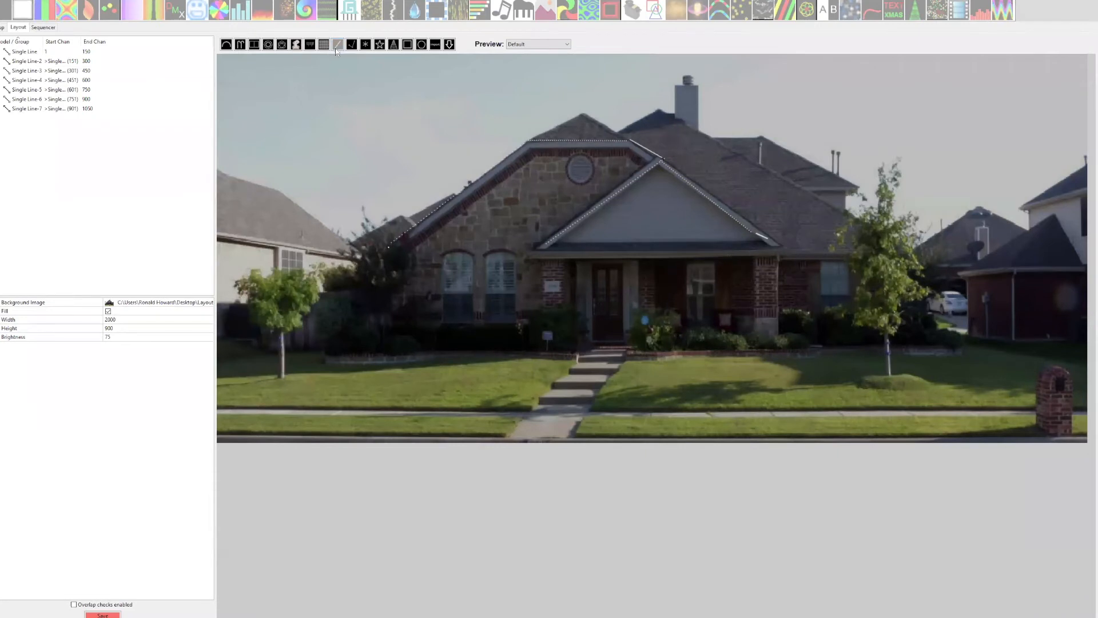
Delete the Single Line models drawn along the porch gable, the short slope, the flat eave and the left roof slope.
left_click(766, 241)
key("Delete")
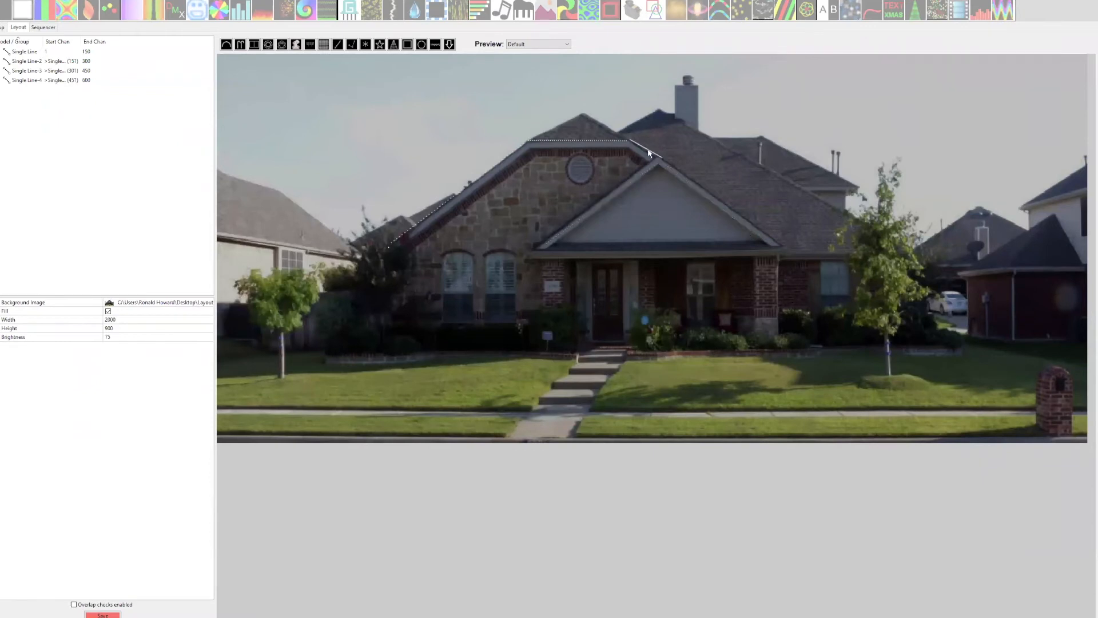
left_click(649, 153)
key("Delete")
left_click(606, 140)
key("Delete")
left_click(480, 178)
key("Delete")
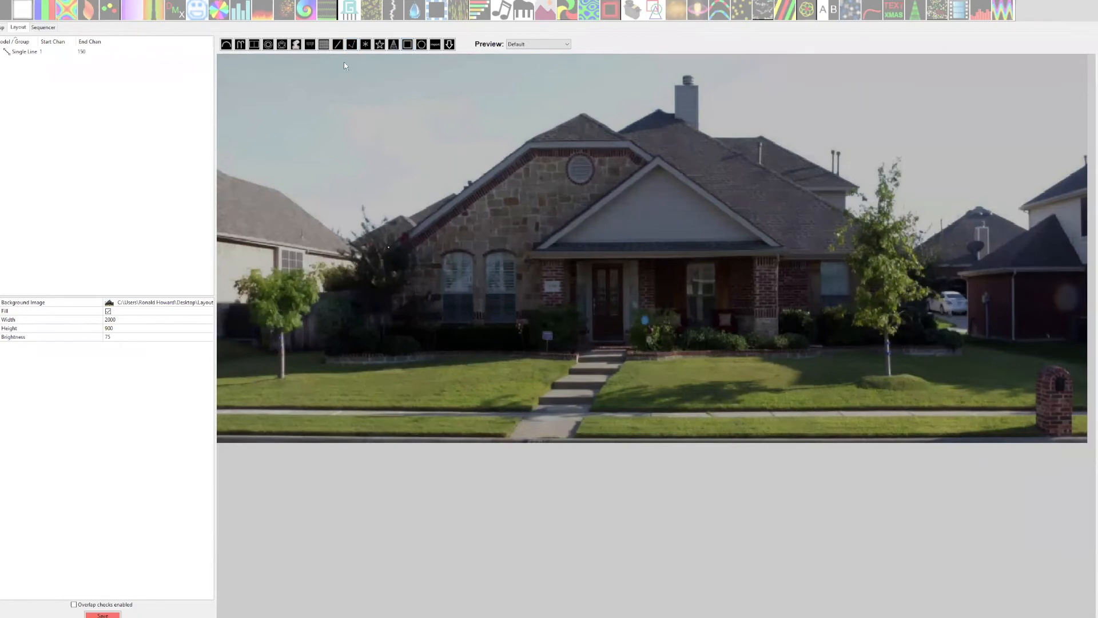
Draw a three-segment Poly Line along the left roof slope, the flat eave and the short slope to the gable peak.
left_click(351, 44)
left_click(378, 252)
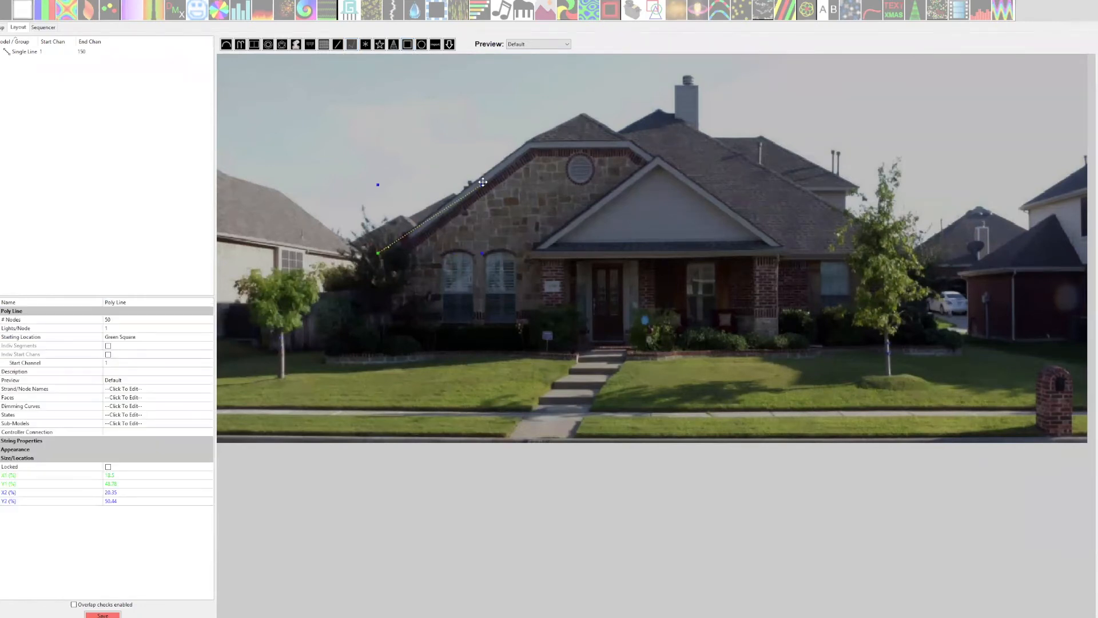
left_click(529, 141)
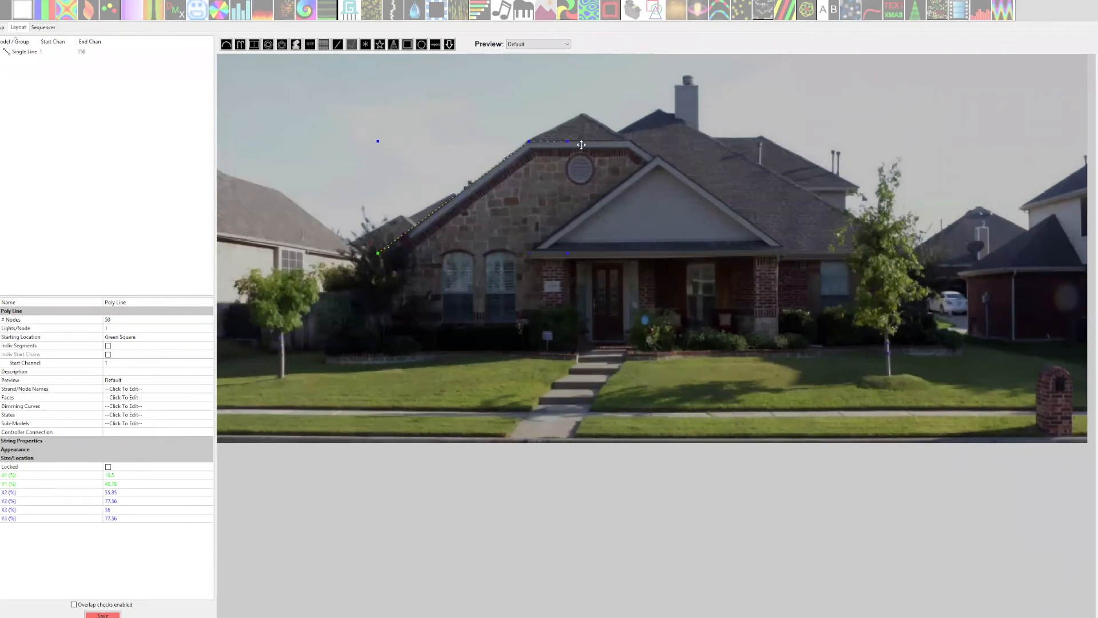
left_click(633, 141)
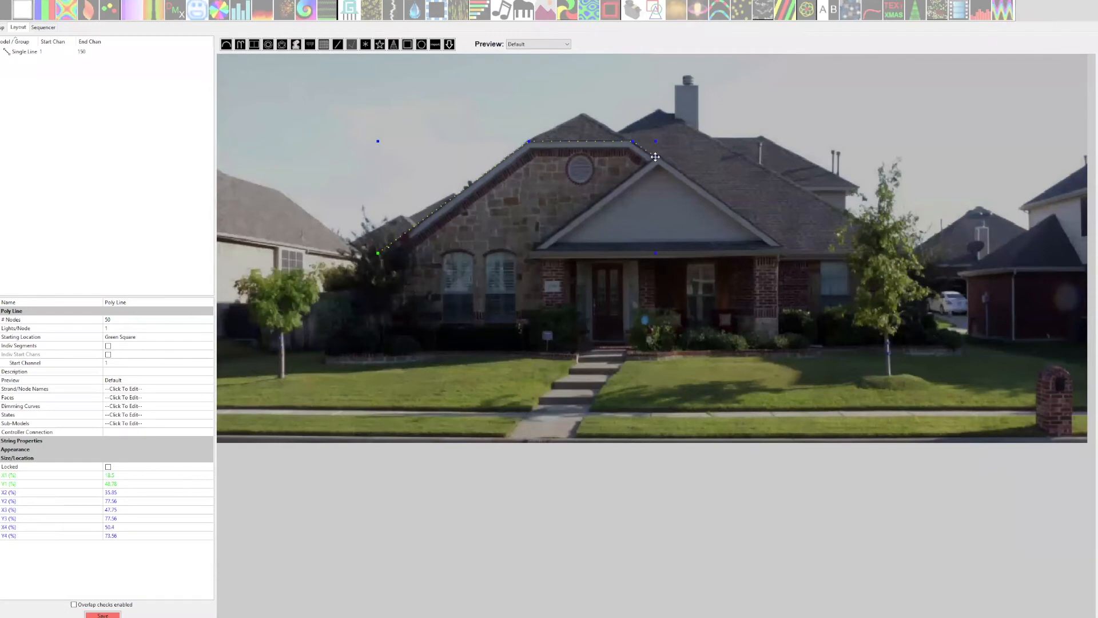
double_click(655, 156)
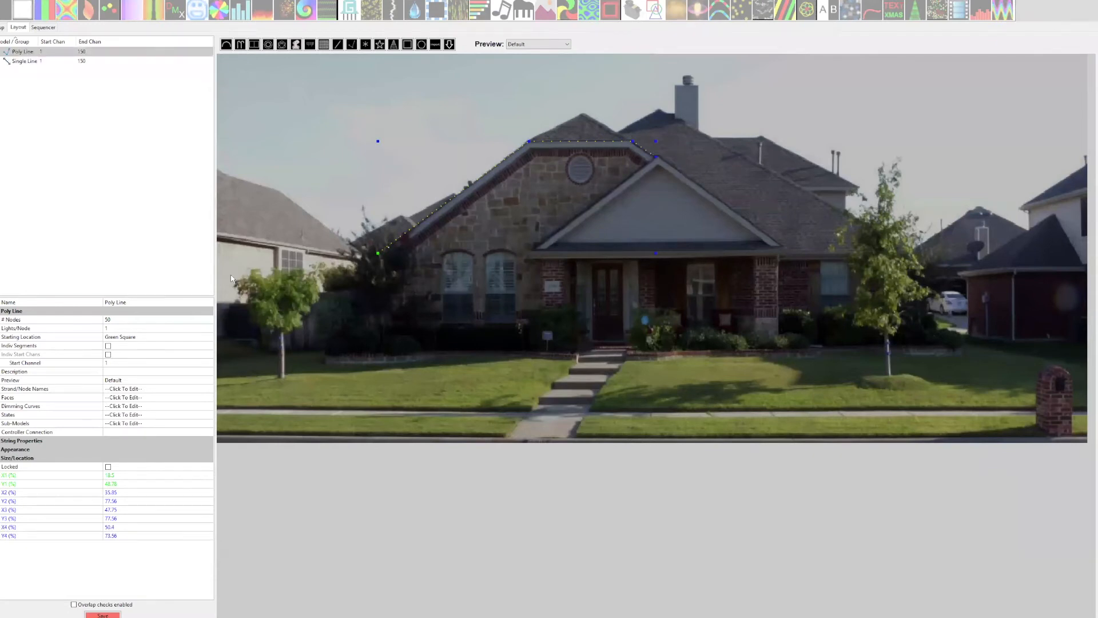
Rename the Poly Line model as "Eave 1".
left_click(152, 301)
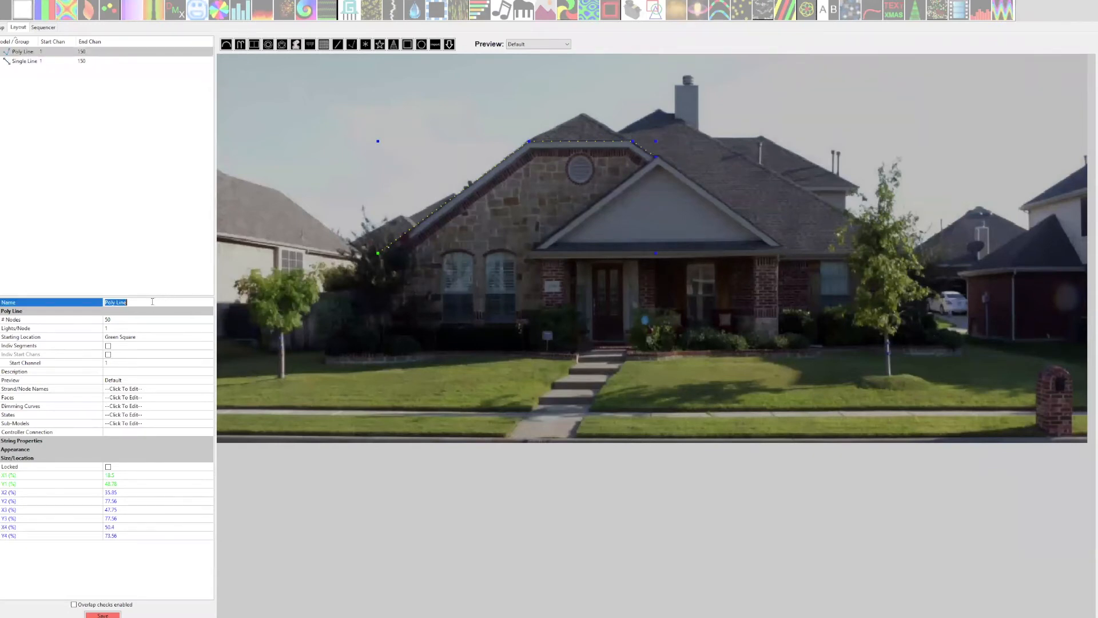
type("Eave 1")
key("Return")
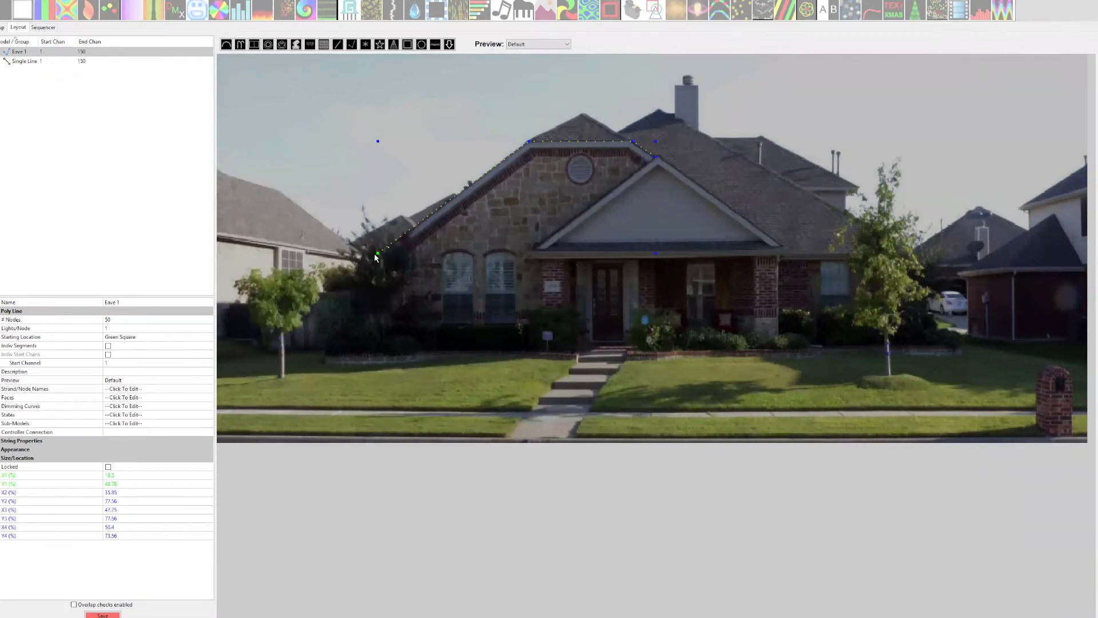
Enable individual segments for the Eave 1 model and set Segment 1 to 36 nodes.
left_click(108, 346)
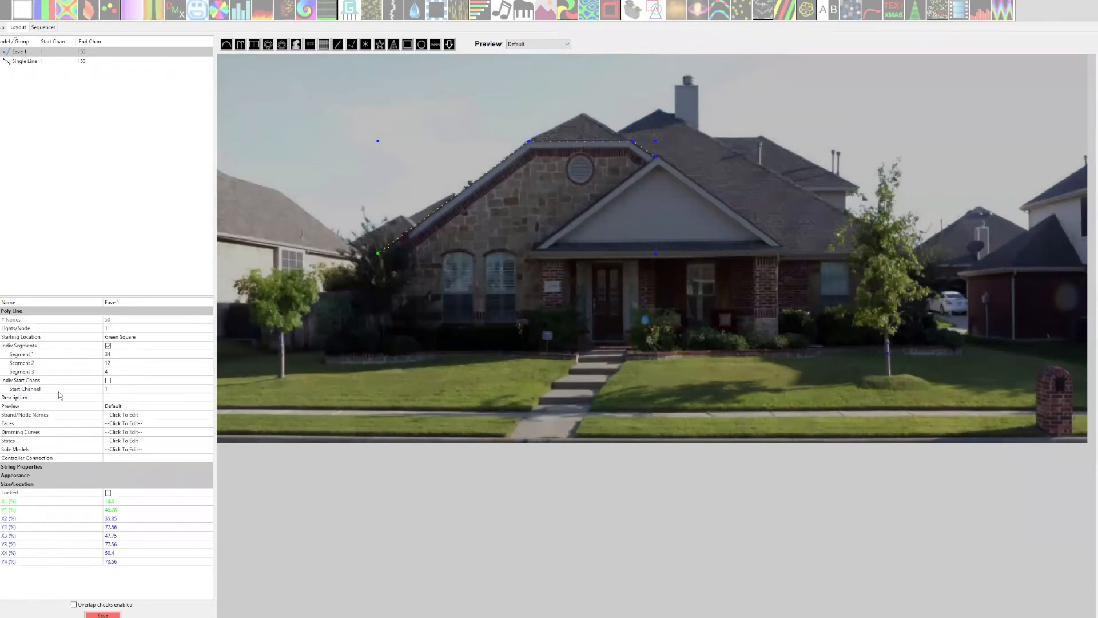
left_click(116, 355)
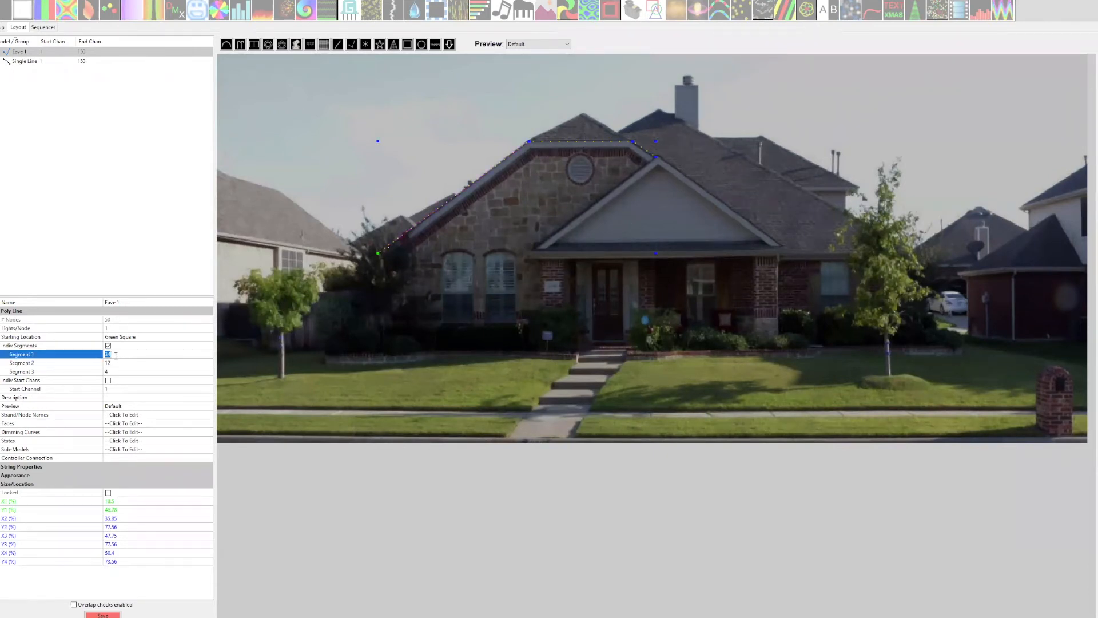
type("36")
key("Return")
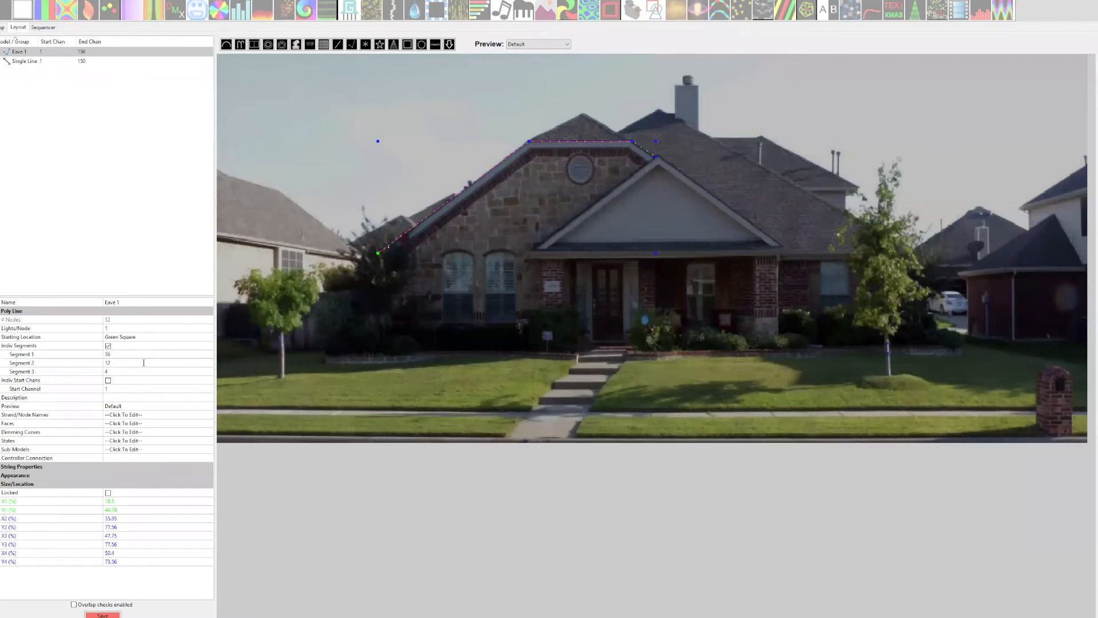
Set the Eave 1 model's Segment 2 to 16 nodes and Segment 3 to 10 nodes.
left_click(143, 362)
type("16")
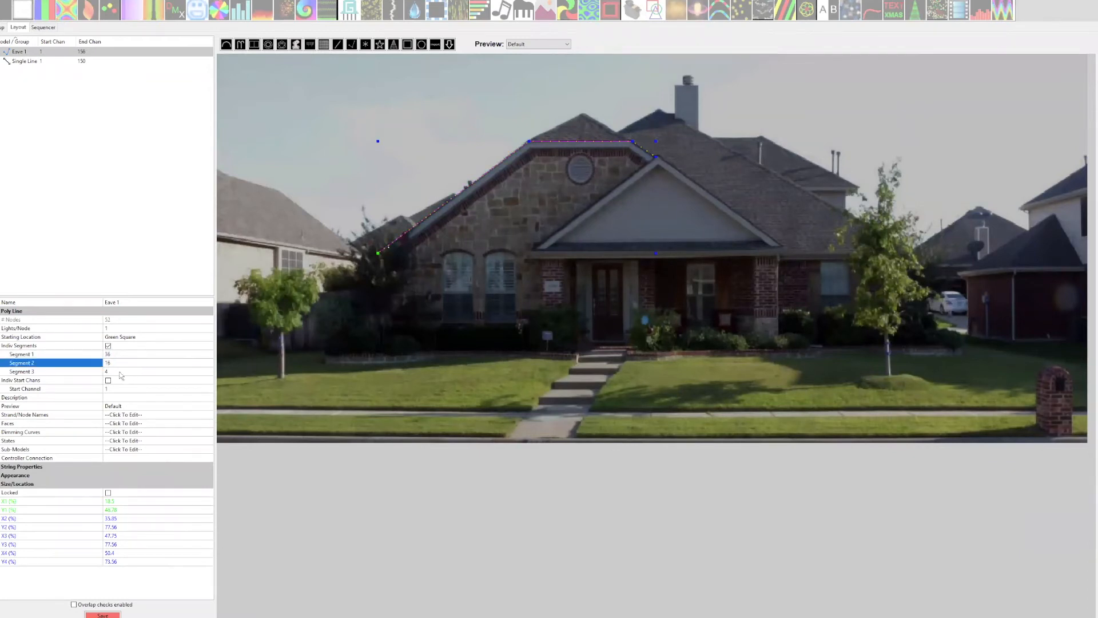
key("Return")
left_click(115, 371)
type("10")
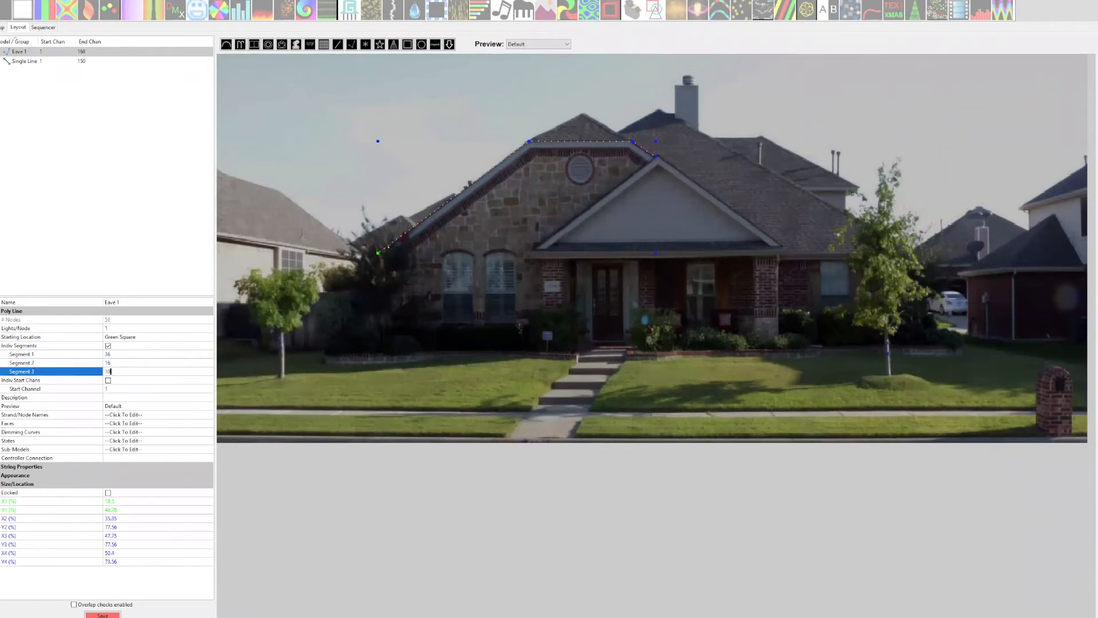
key("Return")
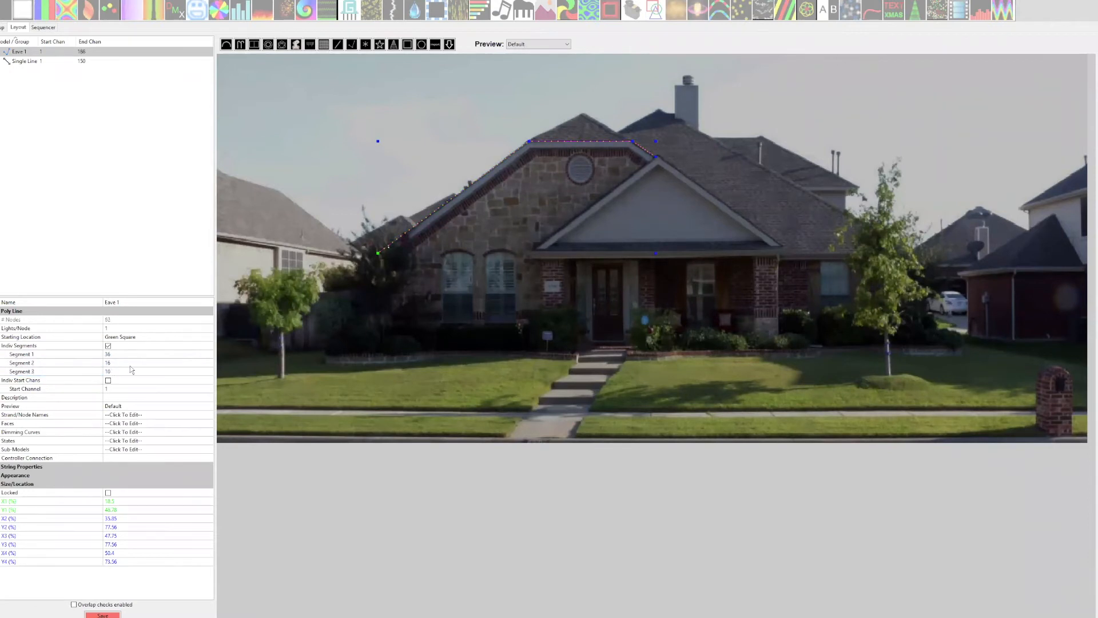
left_click(130, 370)
left_click(134, 354)
left_click(132, 363)
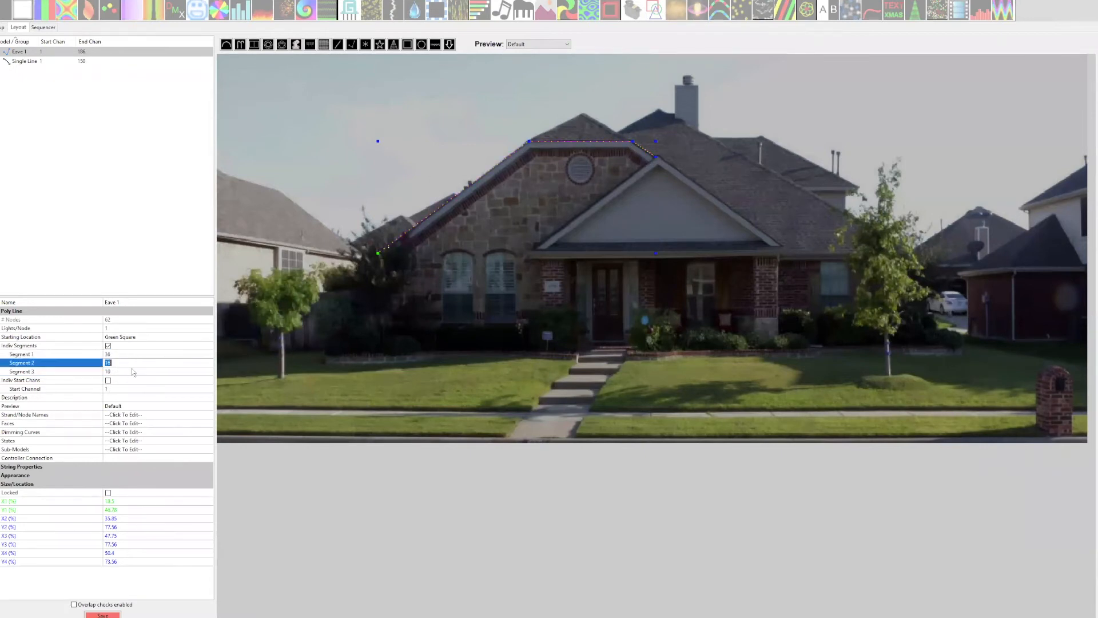
left_click(136, 354)
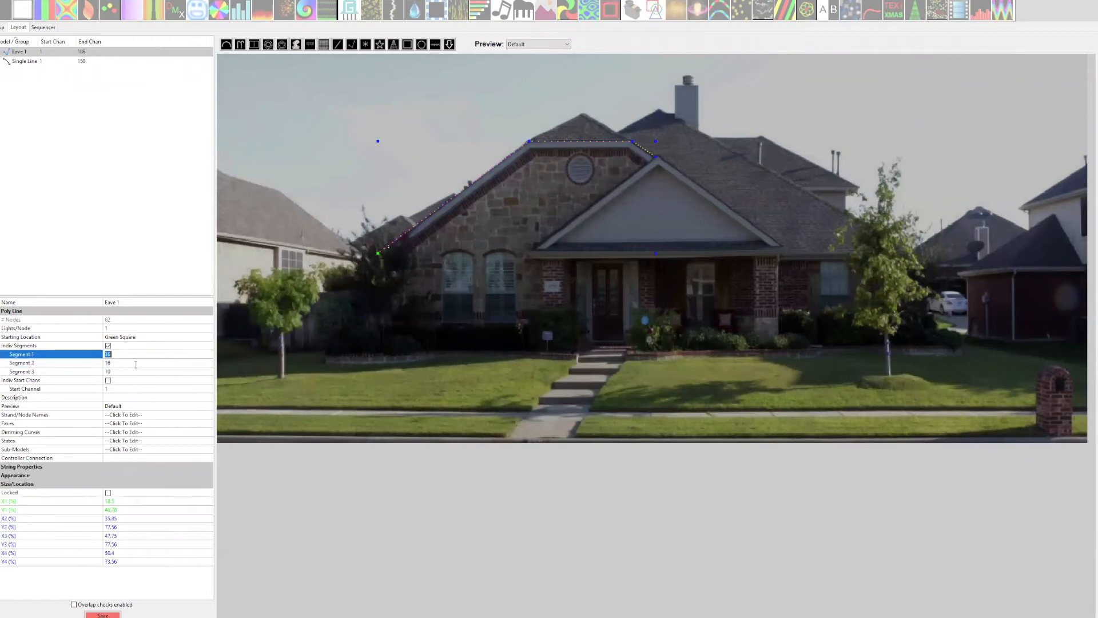
left_click(135, 363)
left_click(133, 370)
left_click(135, 355)
Draw a two-segment Poly Line up and down the porch gable, from its left corner over the peak to its right corner.
left_click(352, 44)
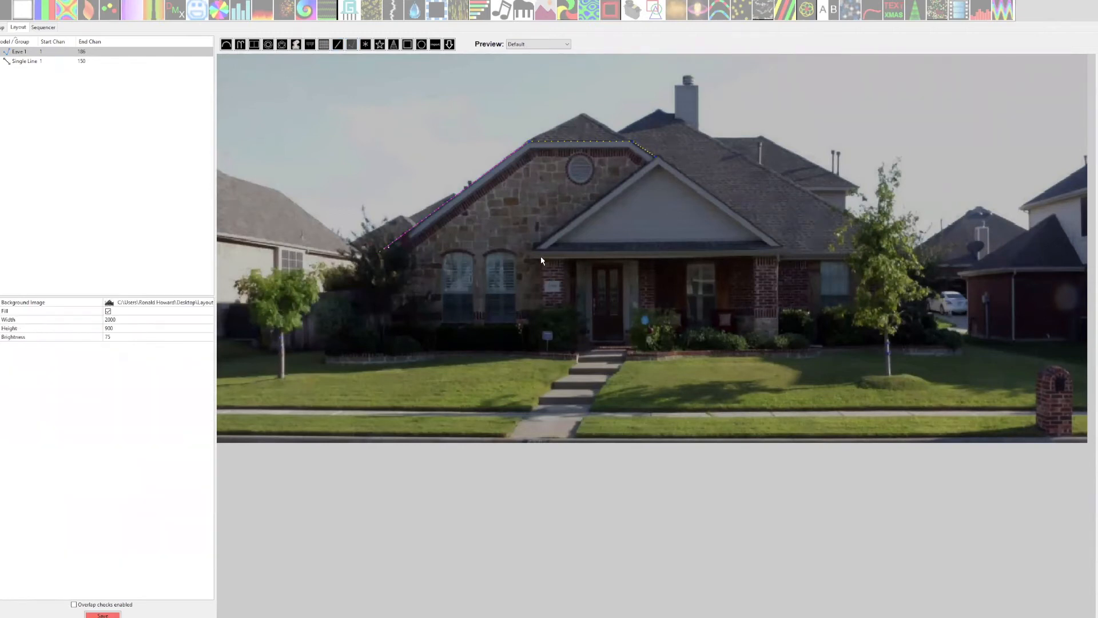
left_click(535, 247)
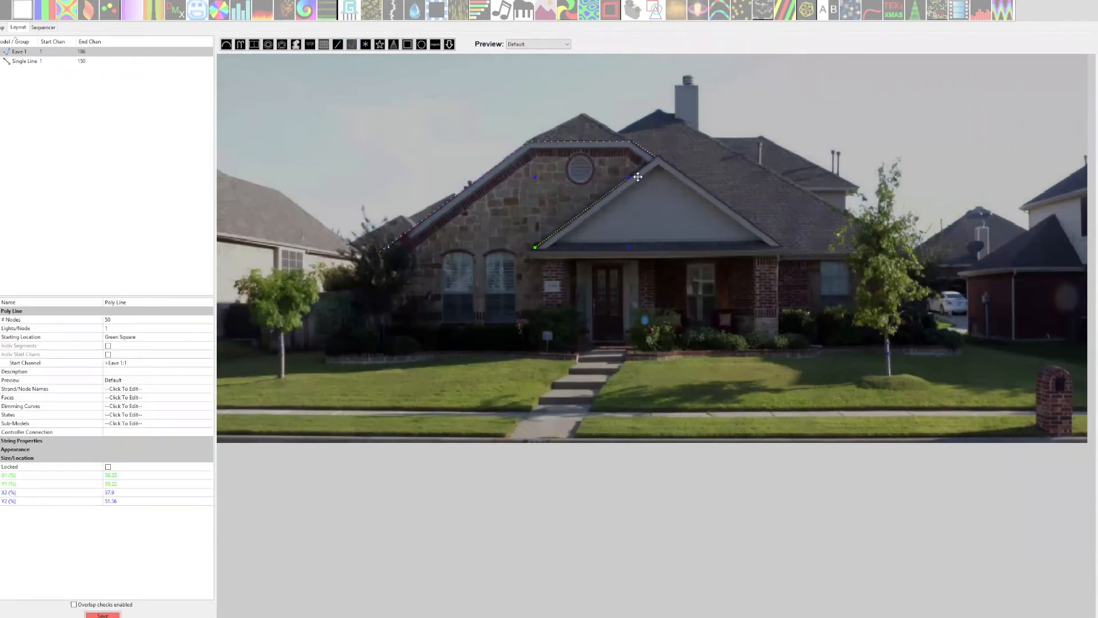
left_click(658, 155)
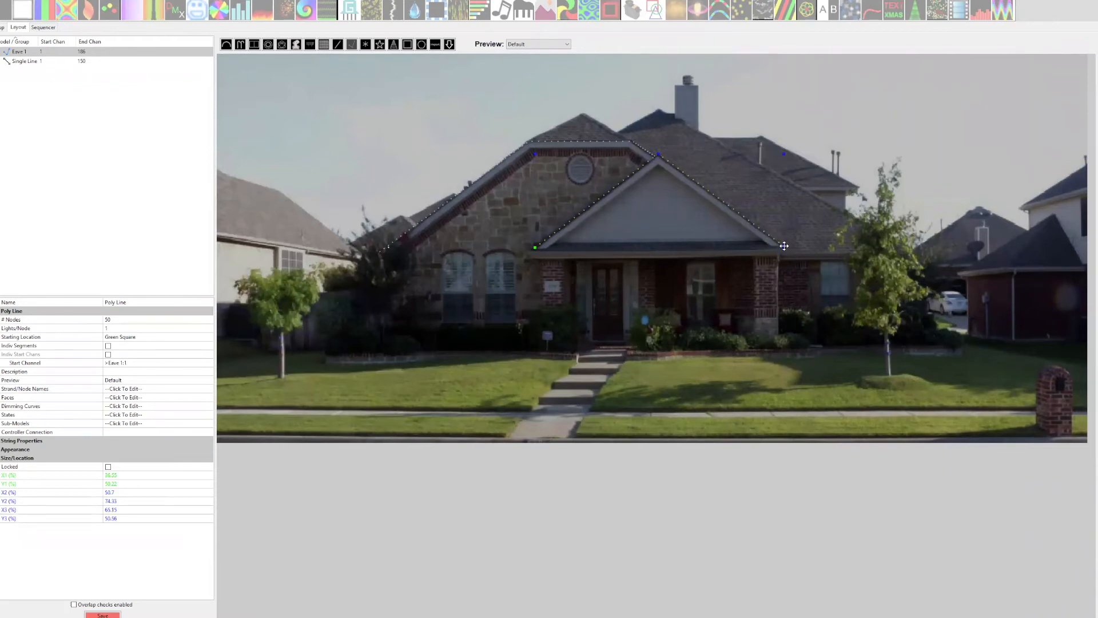
double_click(783, 246)
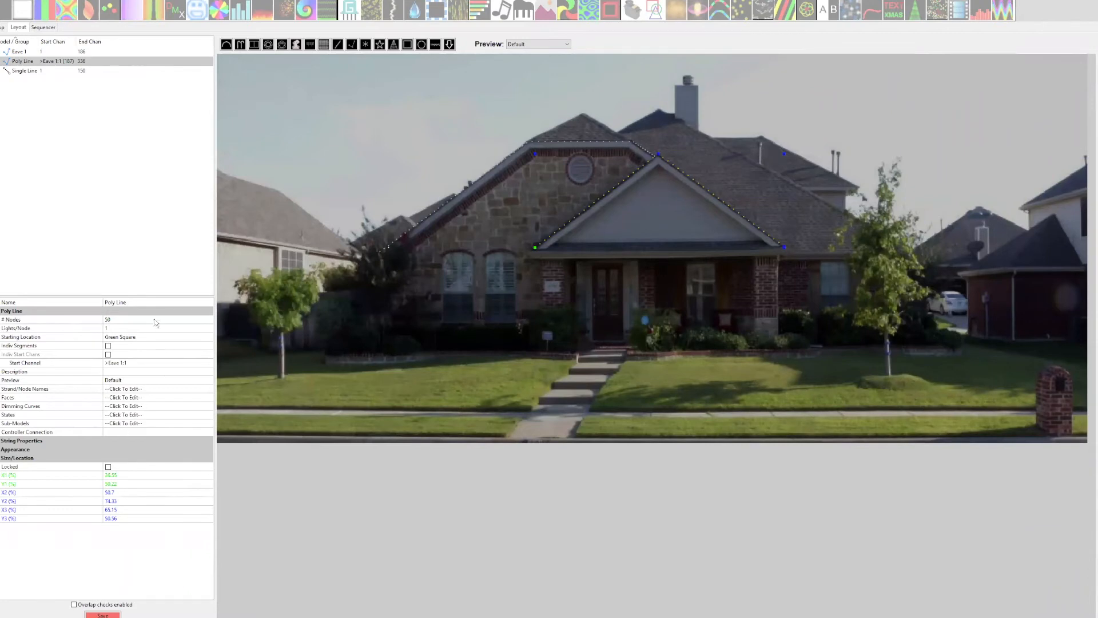
Rename the porch gable Poly Line model as "Eave 2".
left_click(147, 301)
type("Eav")
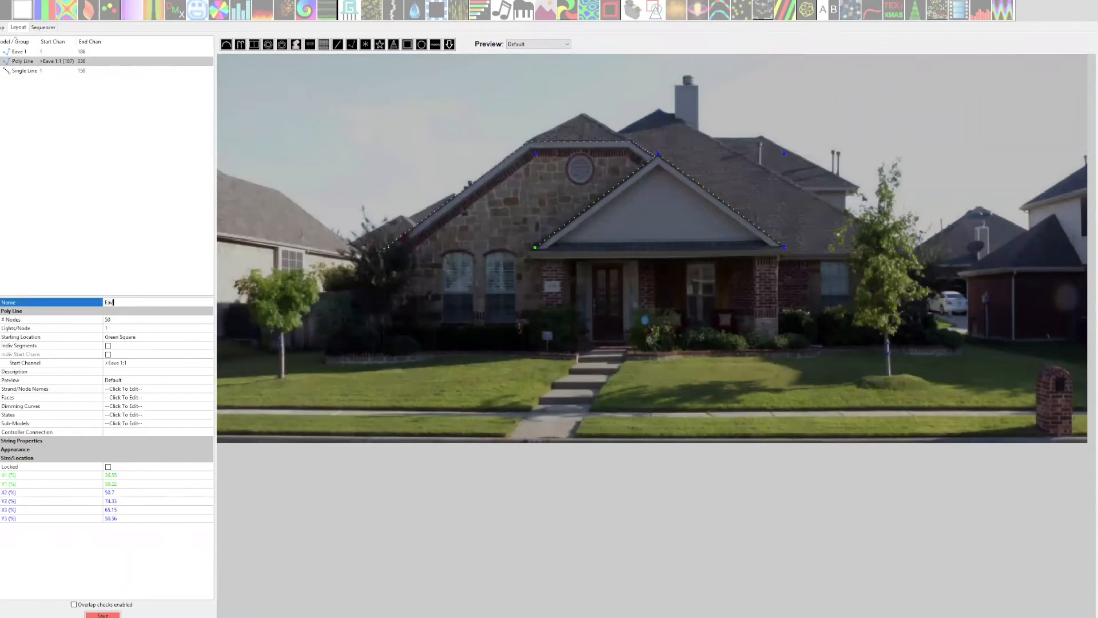
type("e 2")
key("Return")
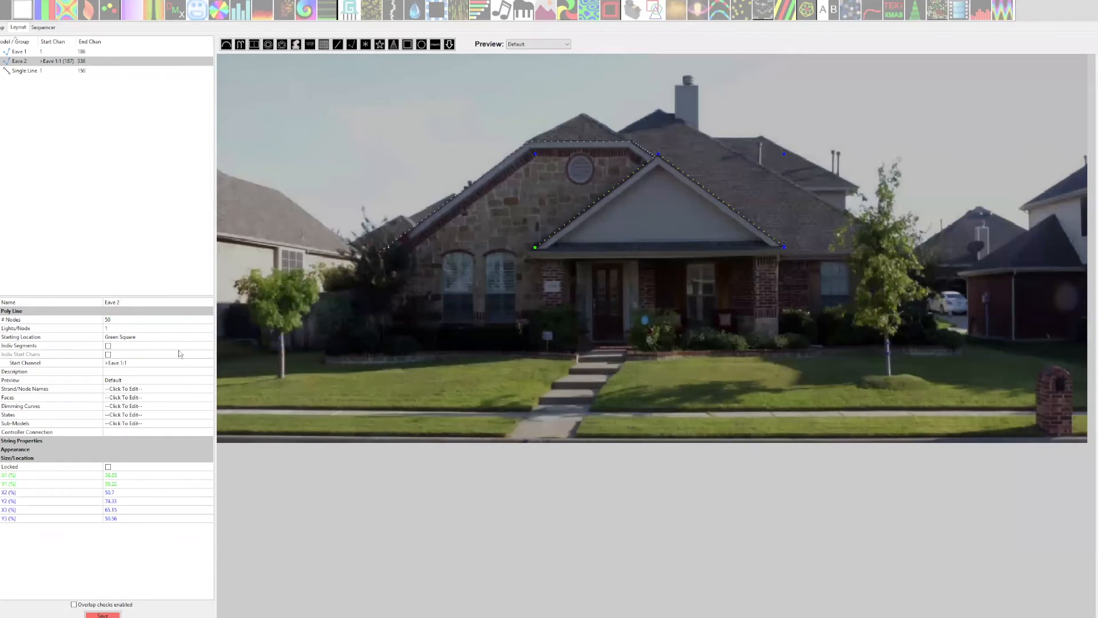
Enable individual segments for Eave 2 with 26 nodes in Segment 2, and save the layout.
left_click(108, 346)
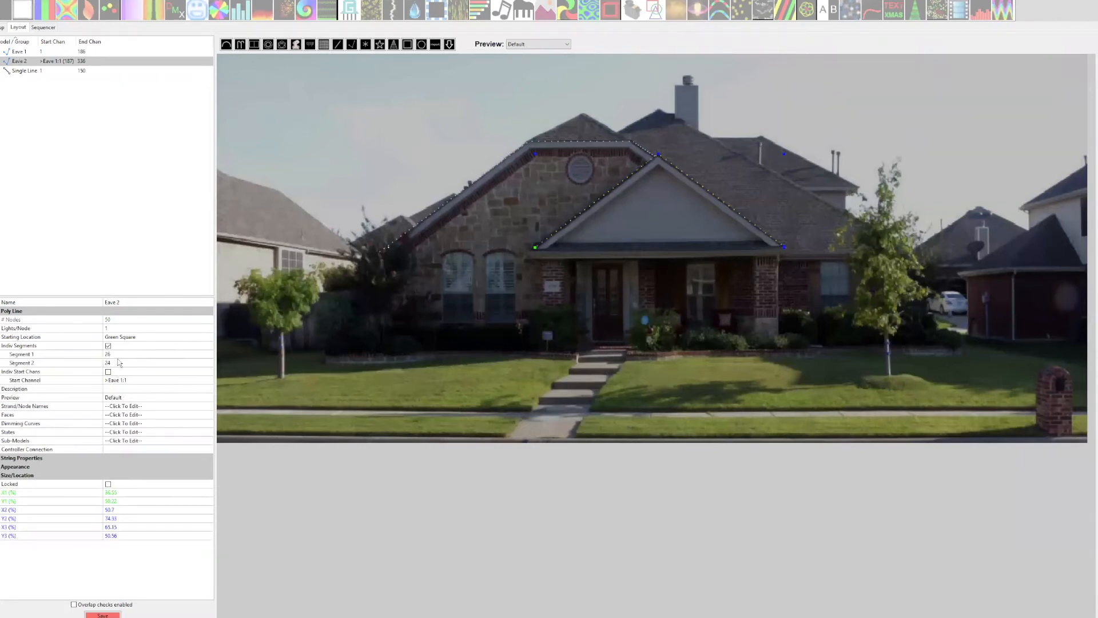
left_click(117, 362)
type("26")
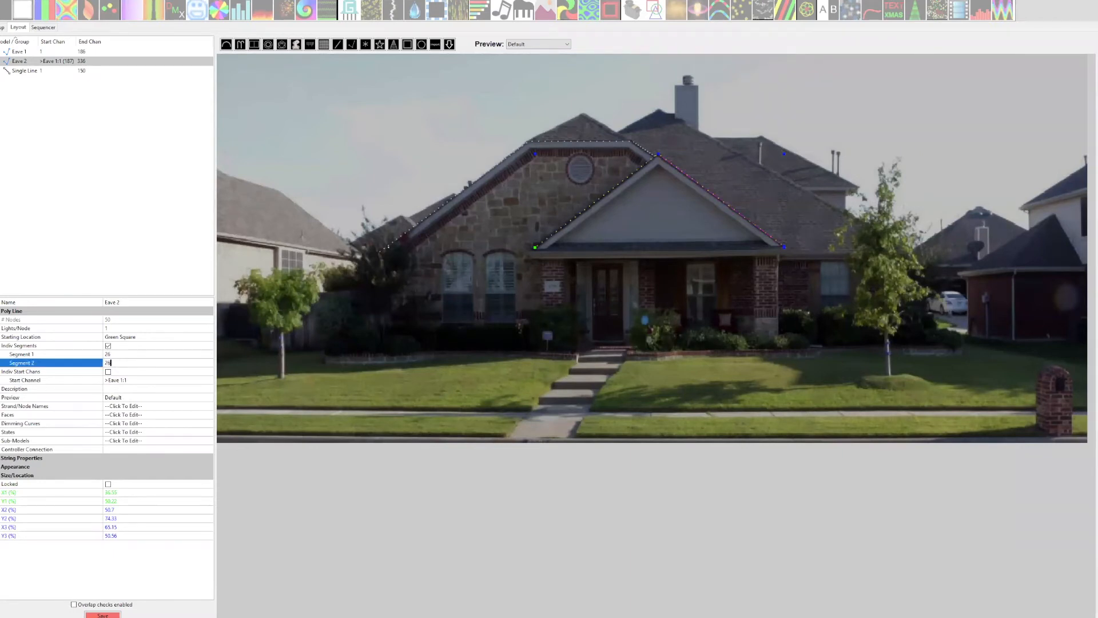
key("Return")
left_click(103, 615)
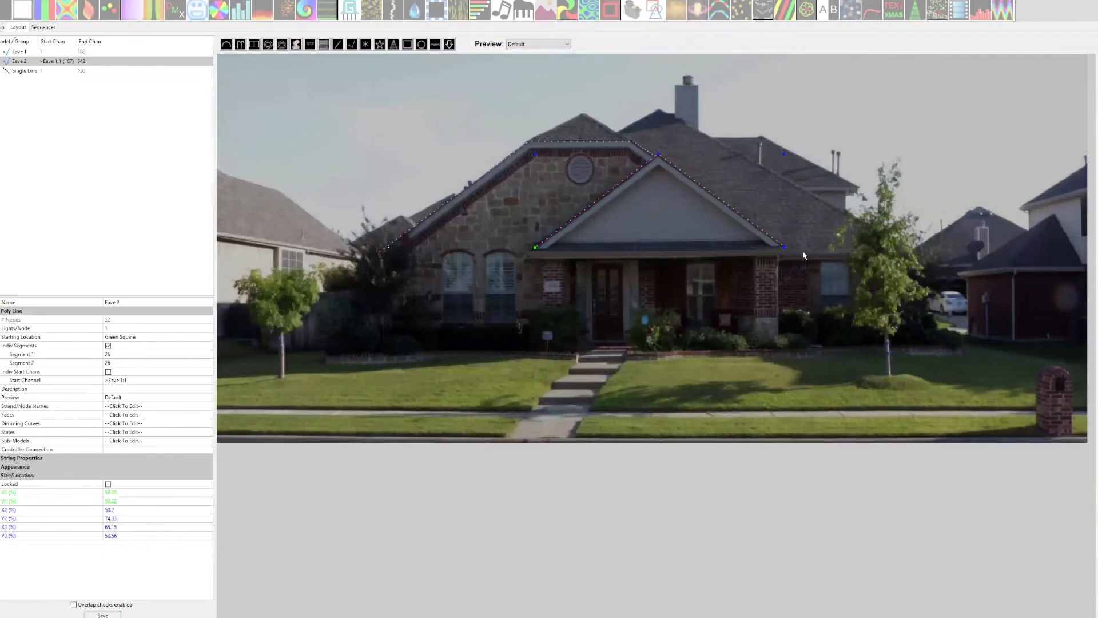
left_click(426, 100)
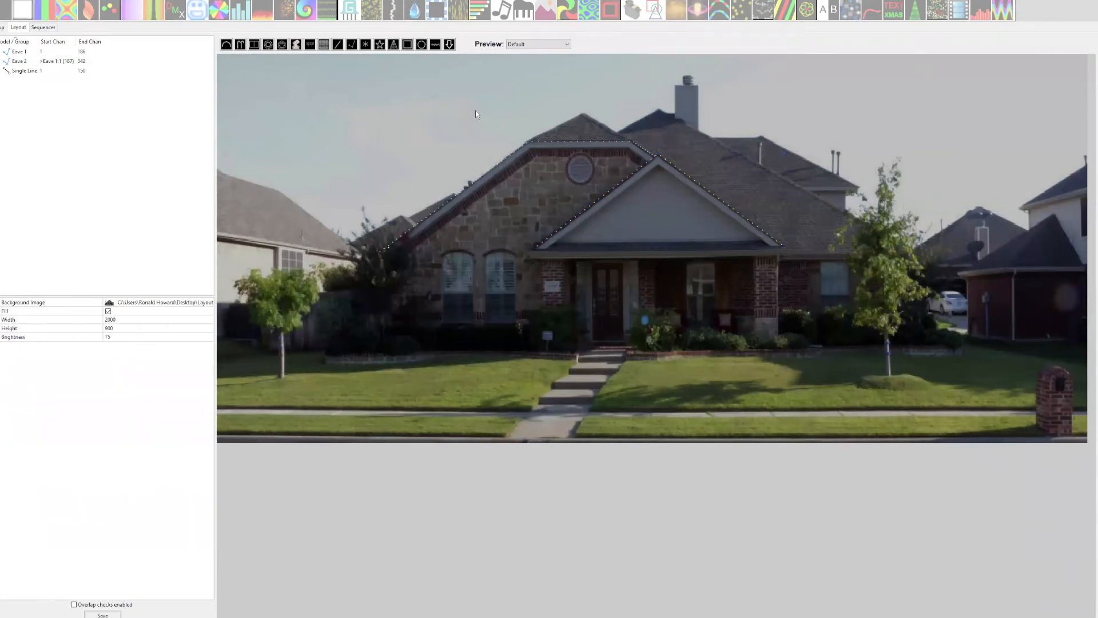
Draw a two-segment Poly Line over the small roof peak above the flat eave of the stone facade.
left_click(351, 45)
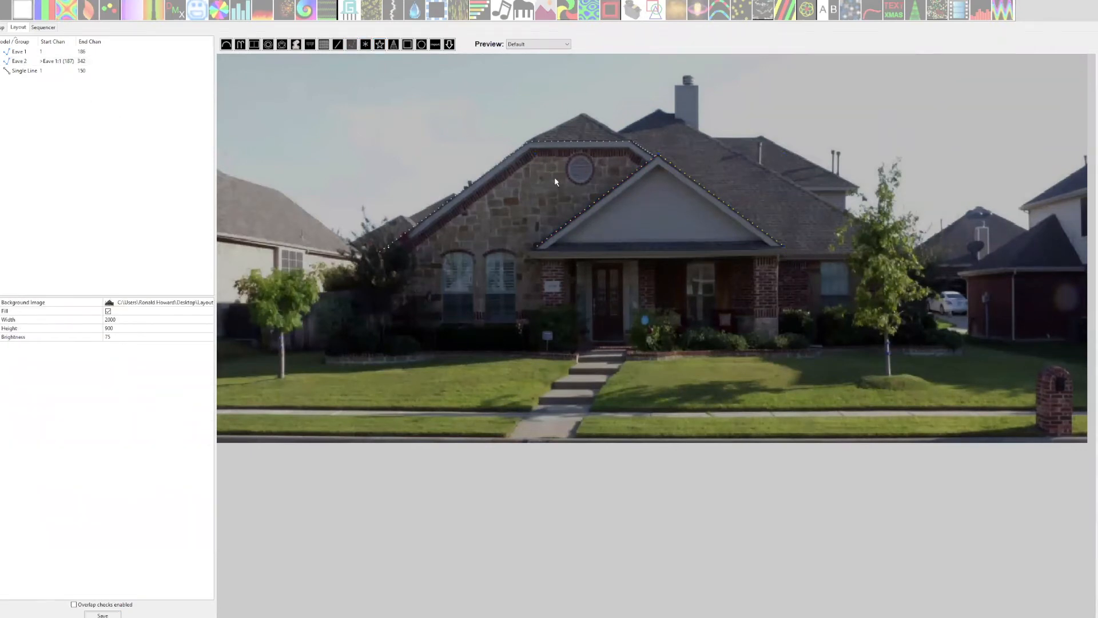
left_click(530, 138)
left_click(584, 114)
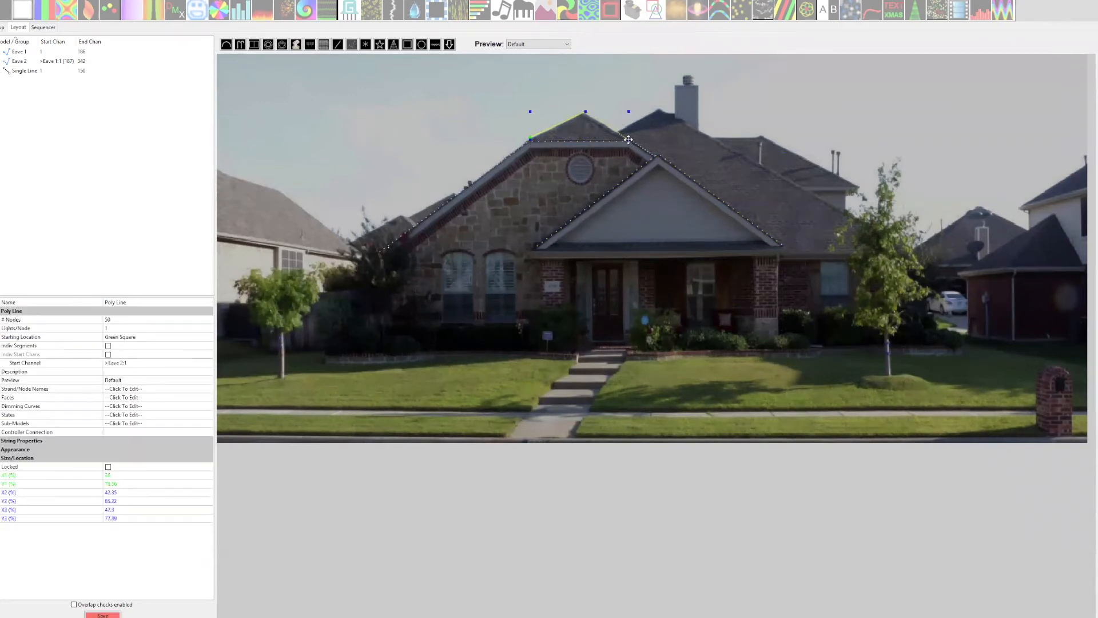
double_click(627, 139)
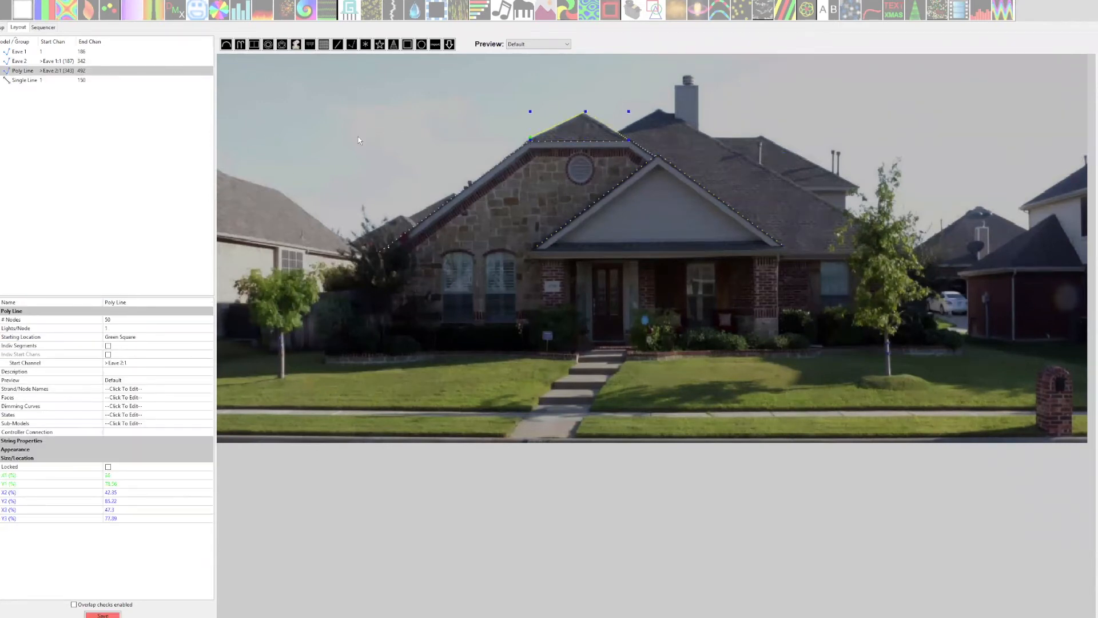
Rename the roof peak Poly Line model as "Eave 3".
left_click(137, 303)
type("Eave")
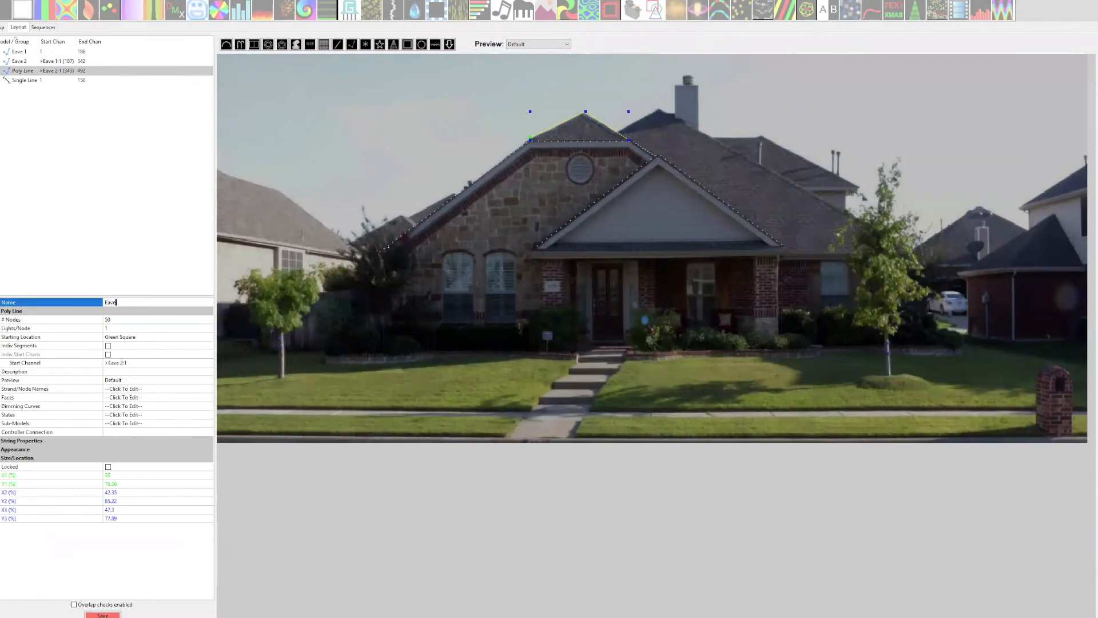
type(" 3")
key("Return")
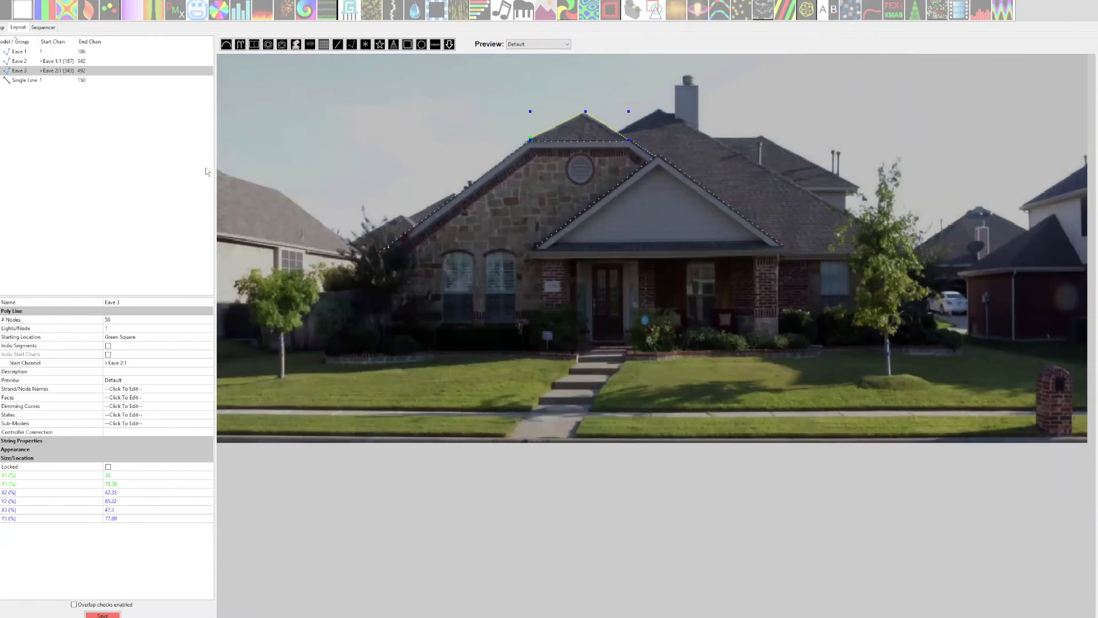
Draw a three-segment Poly Line along the porch eave, down the short drop and along the right eave to the tree, and save the layout.
left_click(353, 46)
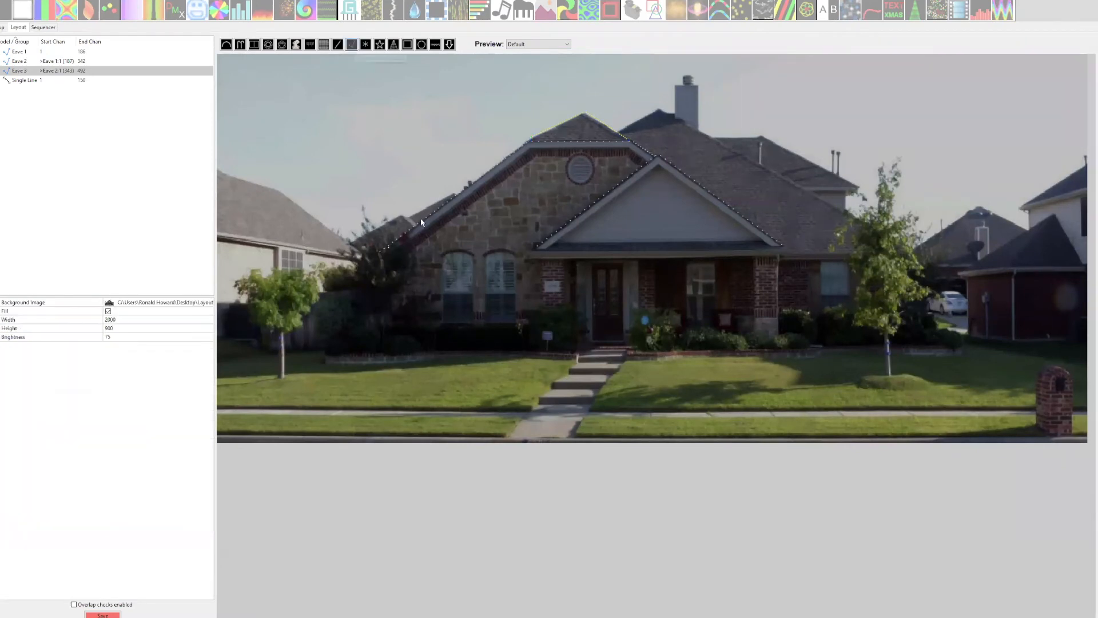
left_click(529, 252)
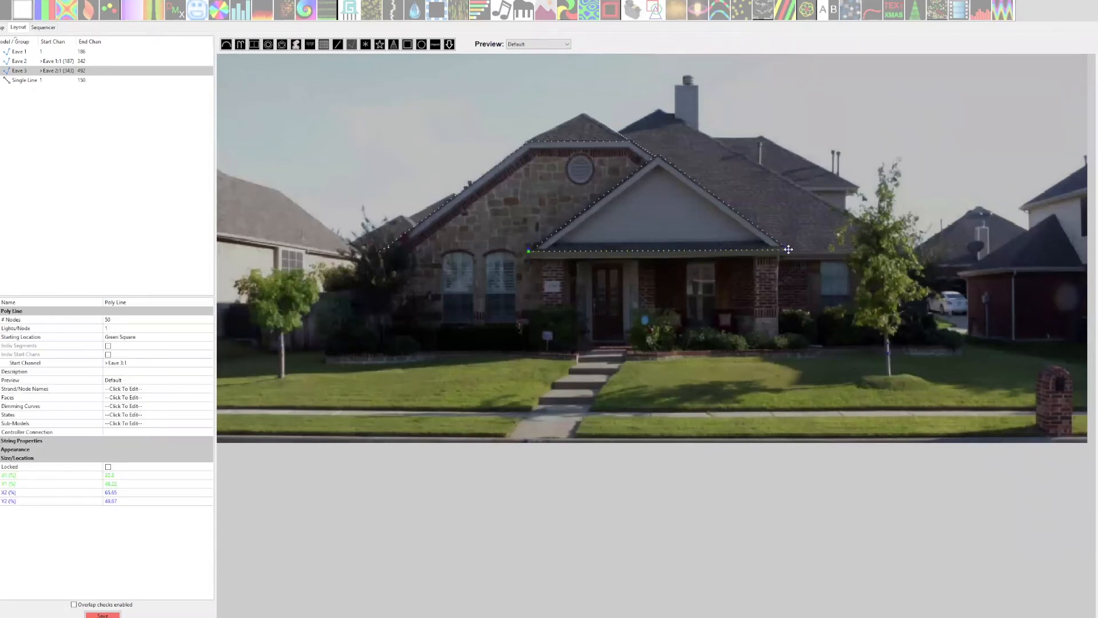
left_click(787, 249)
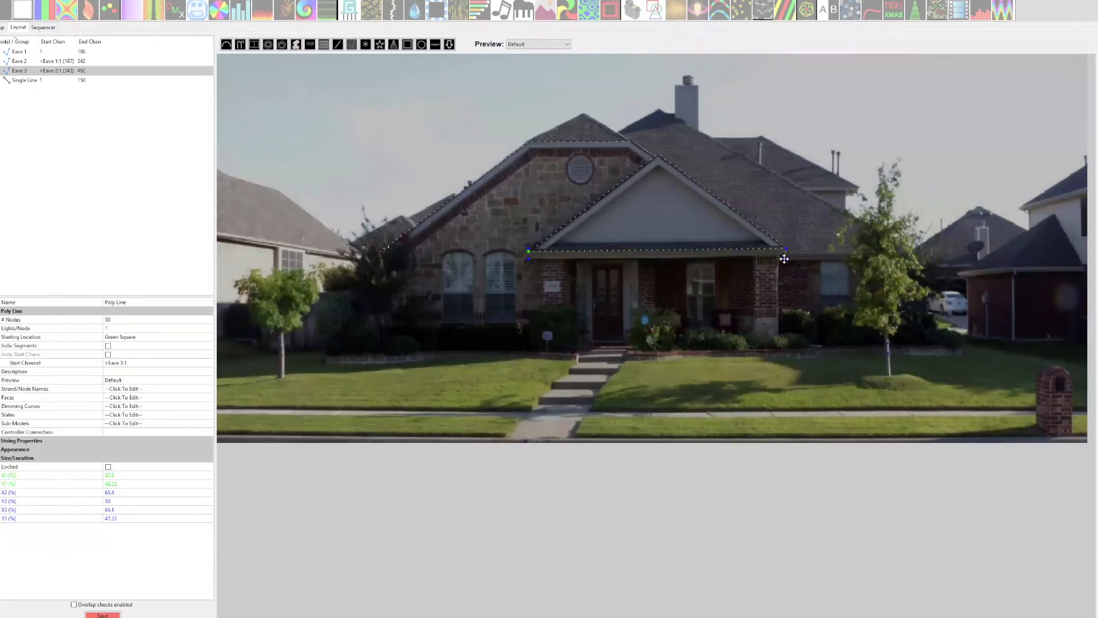
left_click(784, 258)
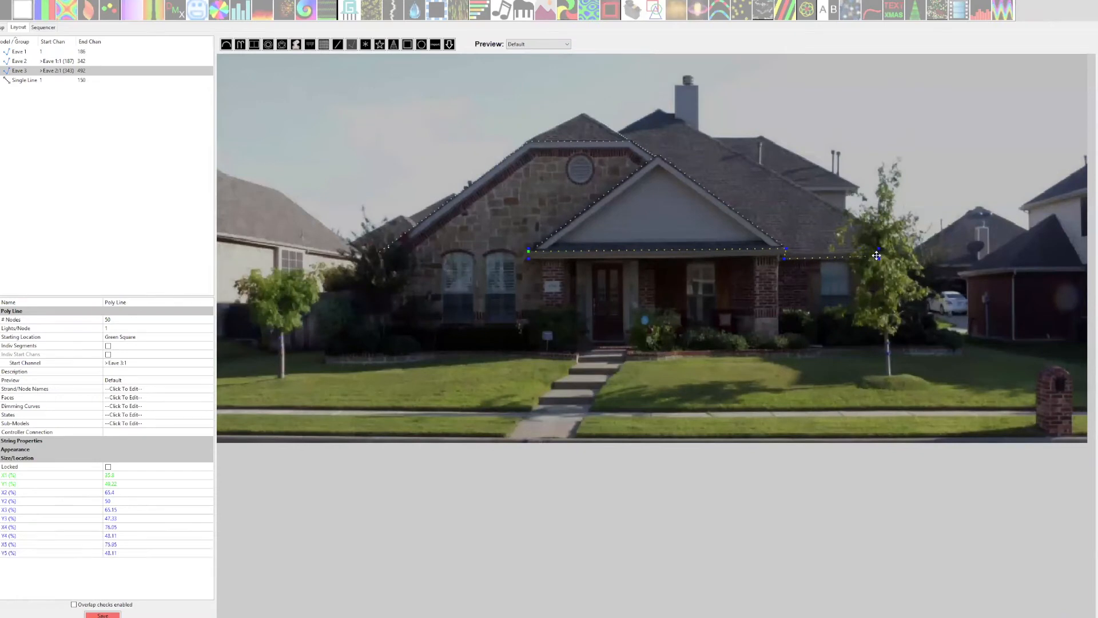
double_click(879, 257)
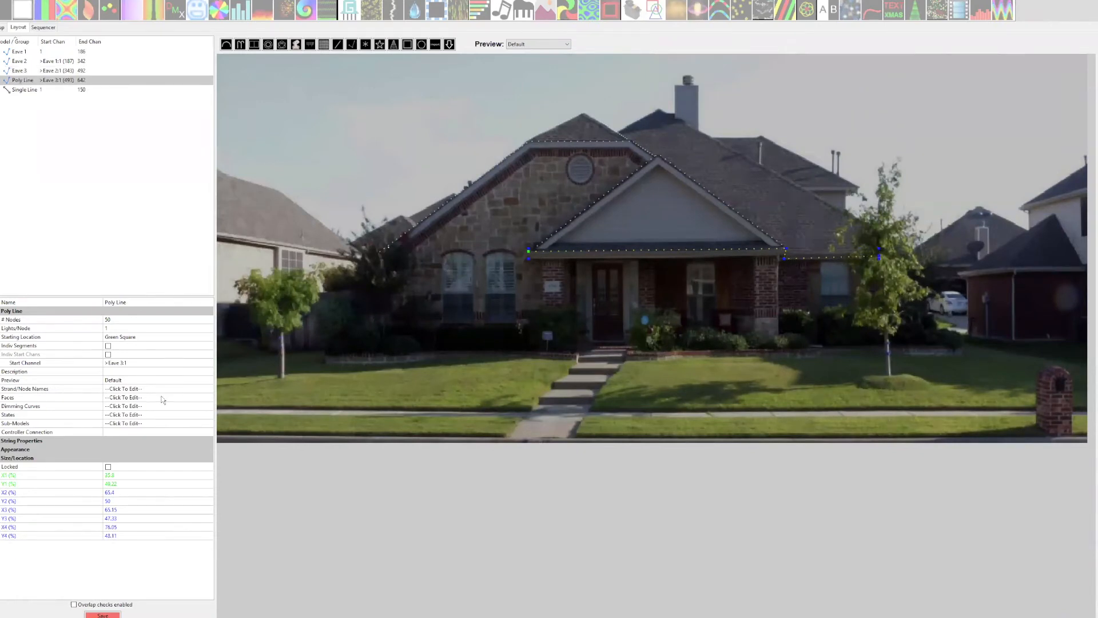
left_click(110, 615)
Enable individual segments for the porch eave Poly Line, with 0 nodes in Segment 2 and 20 nodes in Segment 3.
left_click(712, 250)
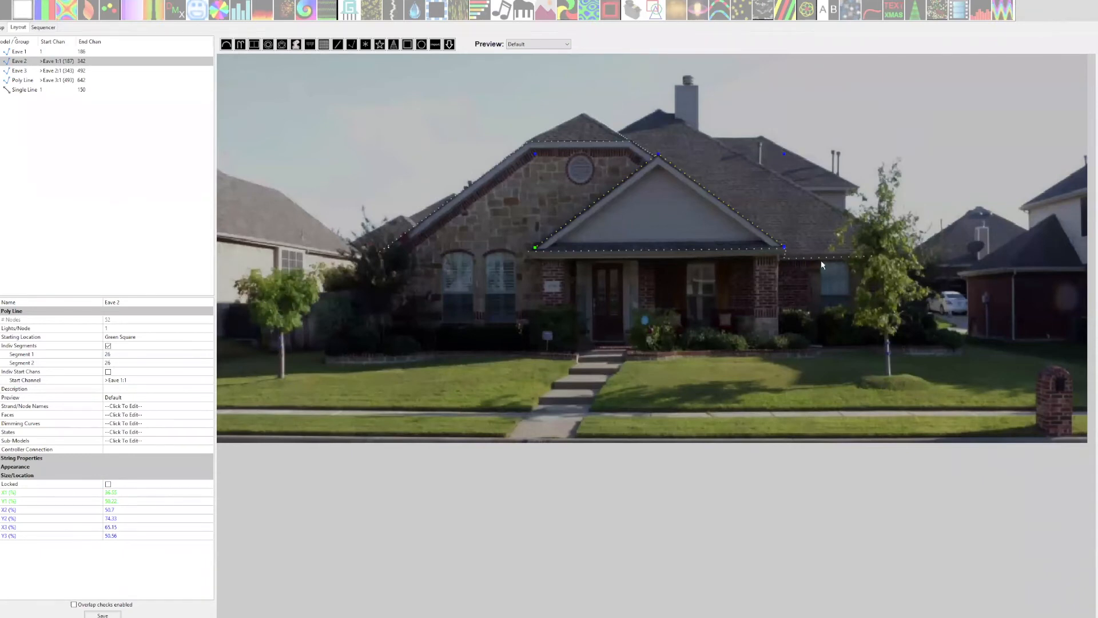
left_click(731, 250)
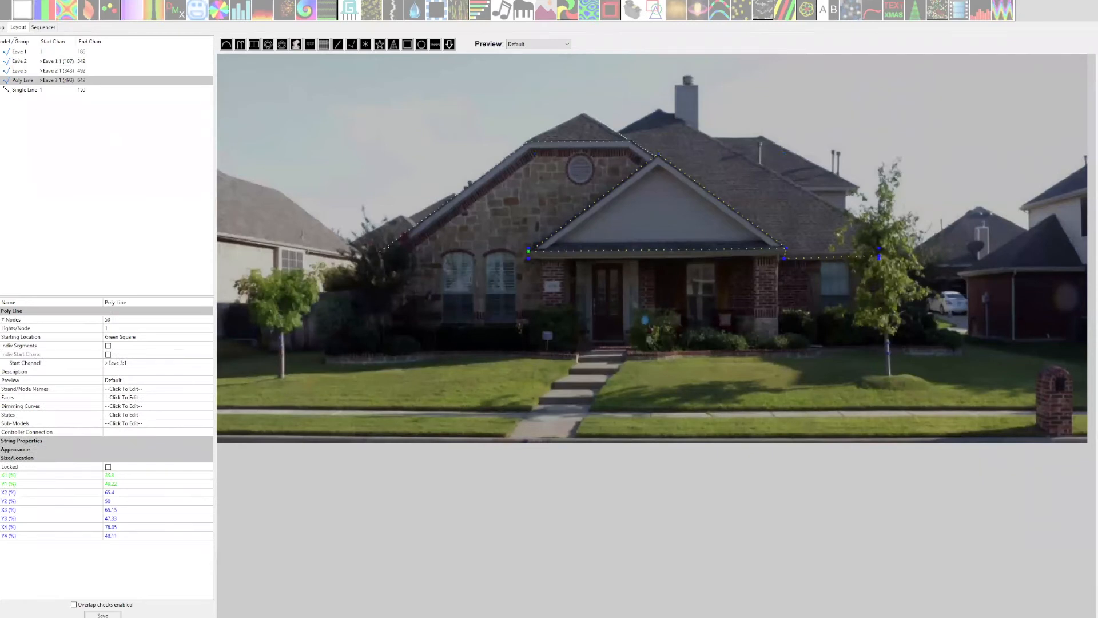
left_click(108, 346)
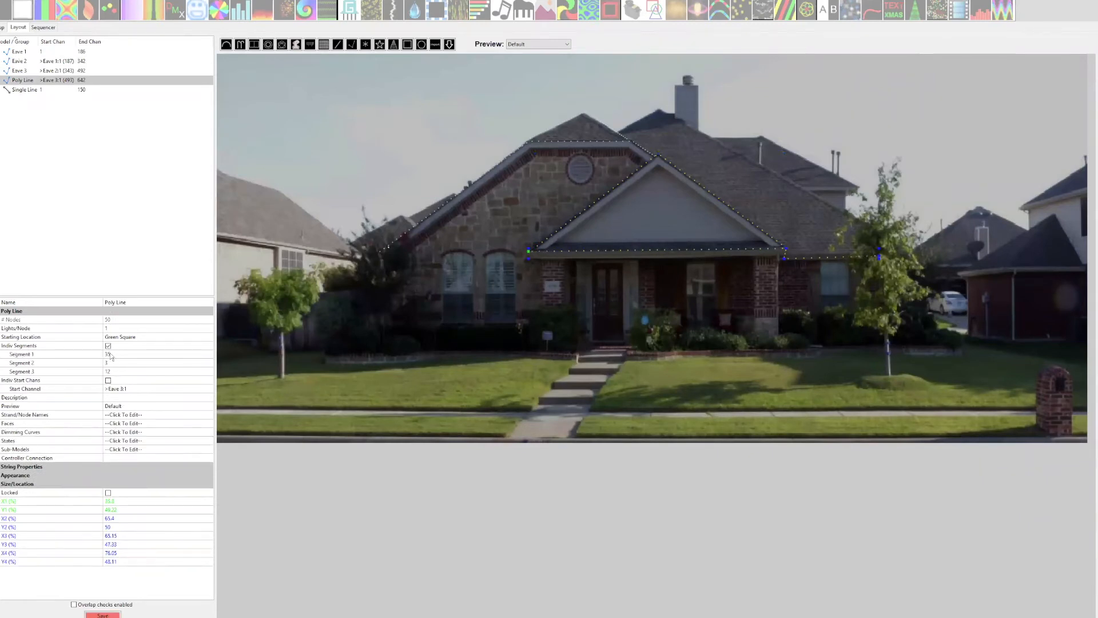
left_click(115, 364)
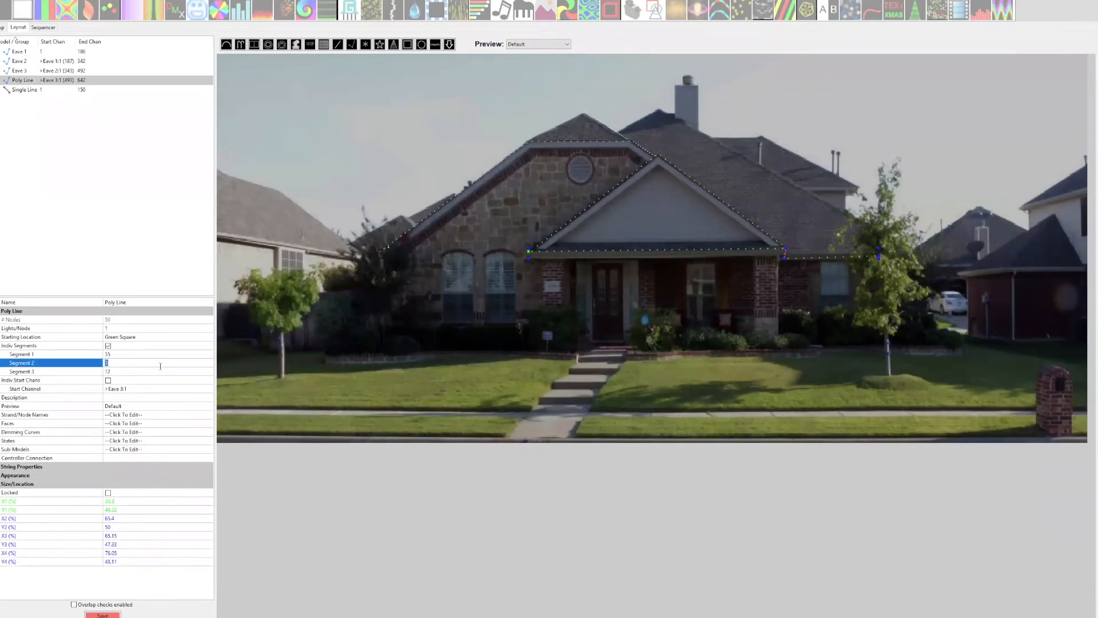
type("0")
key("Return")
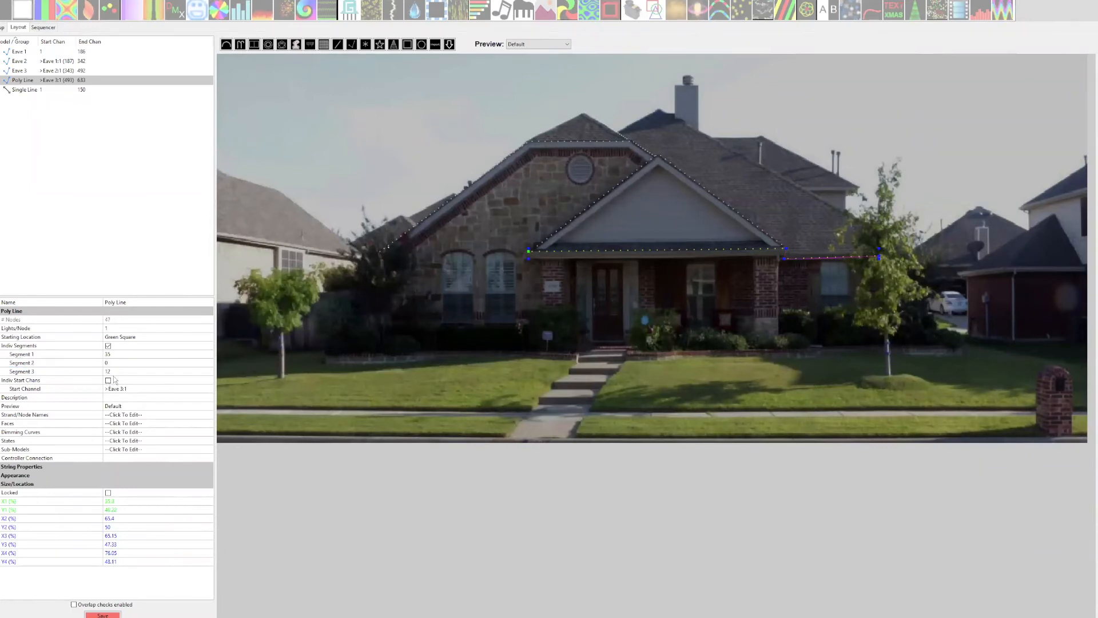
left_click(112, 370)
type("20")
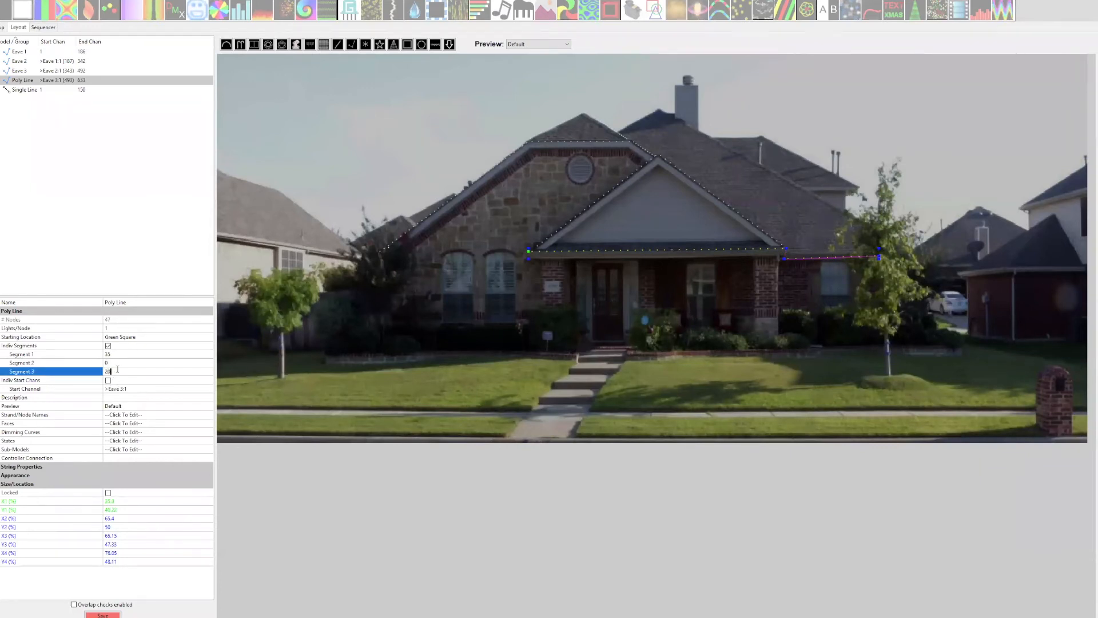
key("Return")
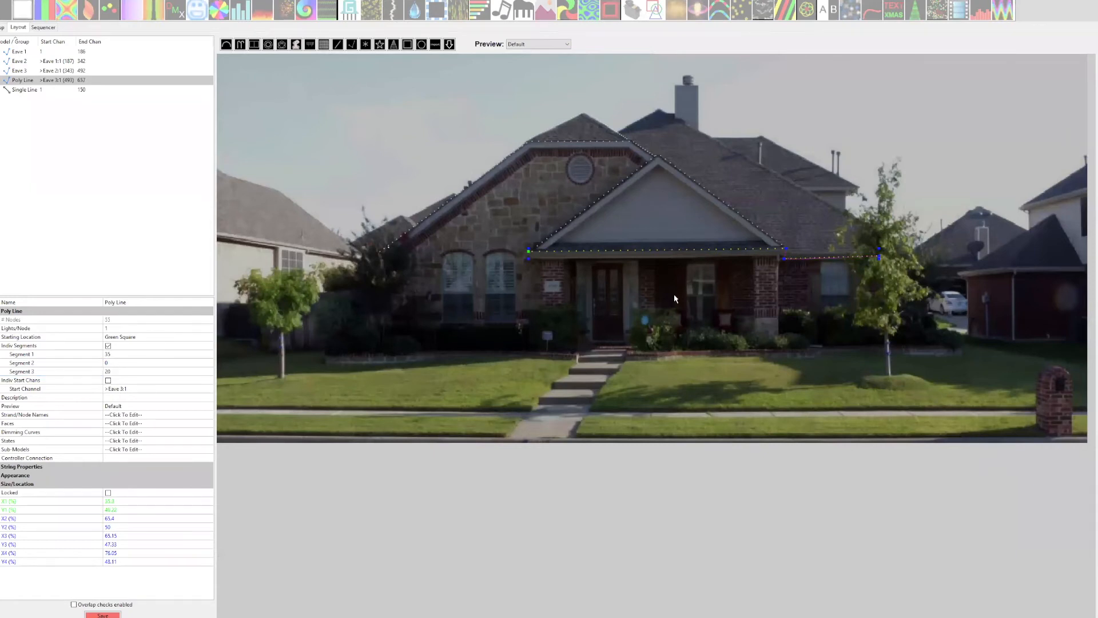
Set Segment 2 of the porch eave Poly Line, the short drop, to 5 nodes.
left_click(783, 253)
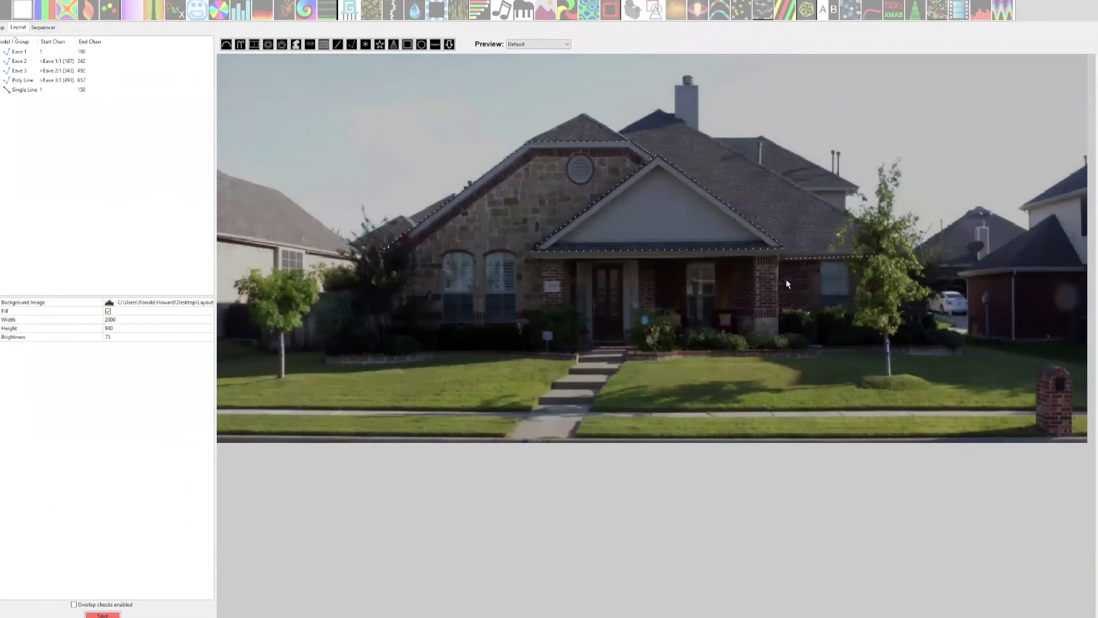
left_click(767, 254)
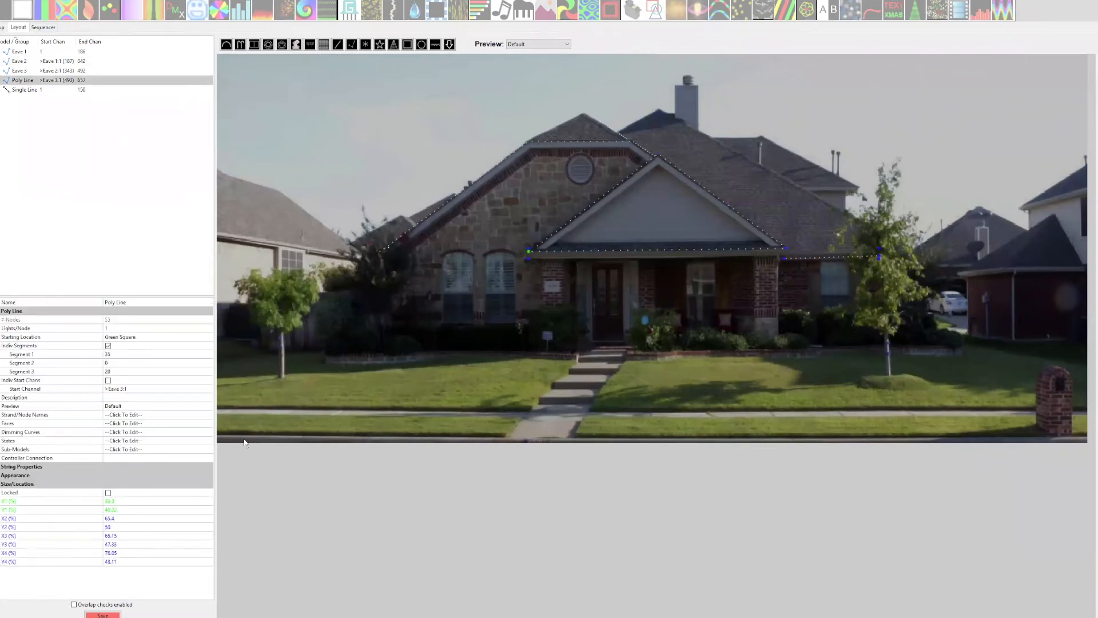
left_click(114, 363)
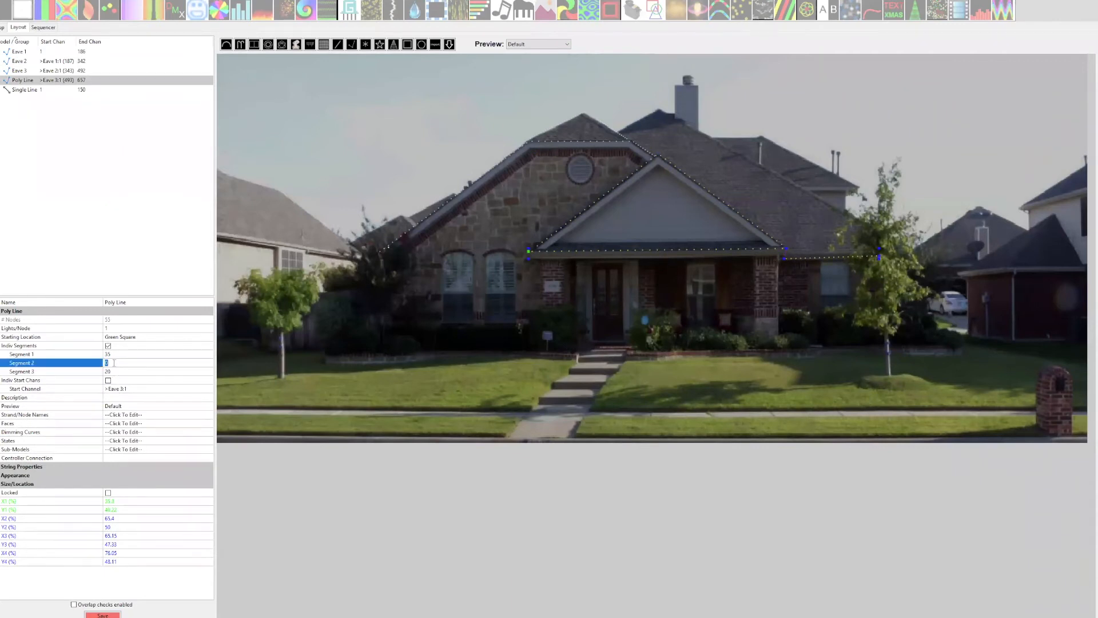
key("Return")
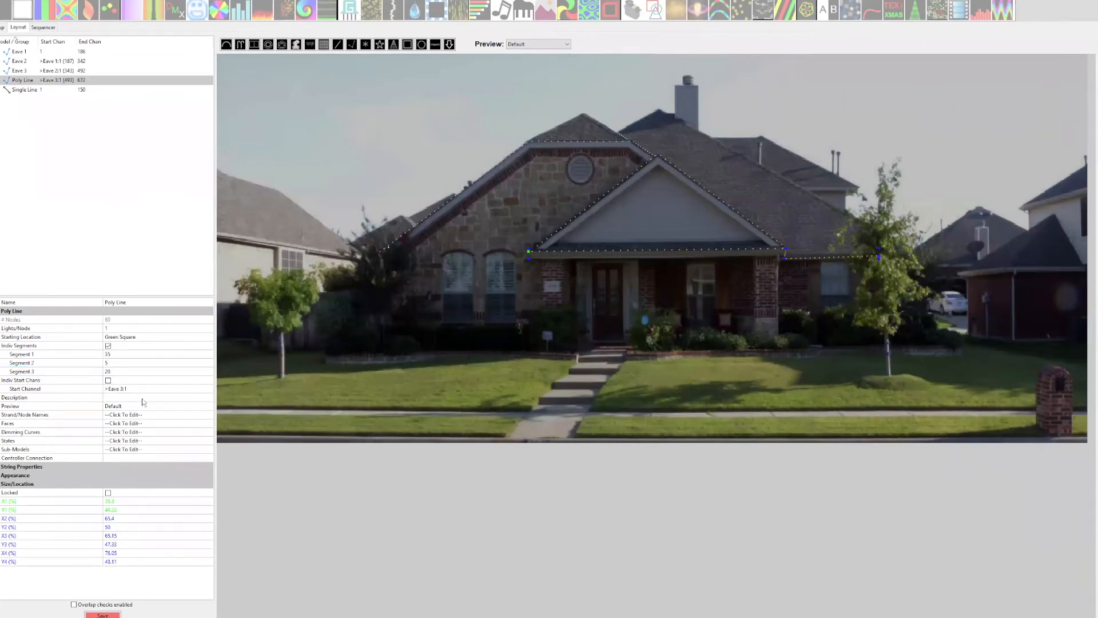
Save the layout with the porch eave's segment node counts and reselect the porch eave Poly Line.
left_click(103, 615)
left_click(742, 342)
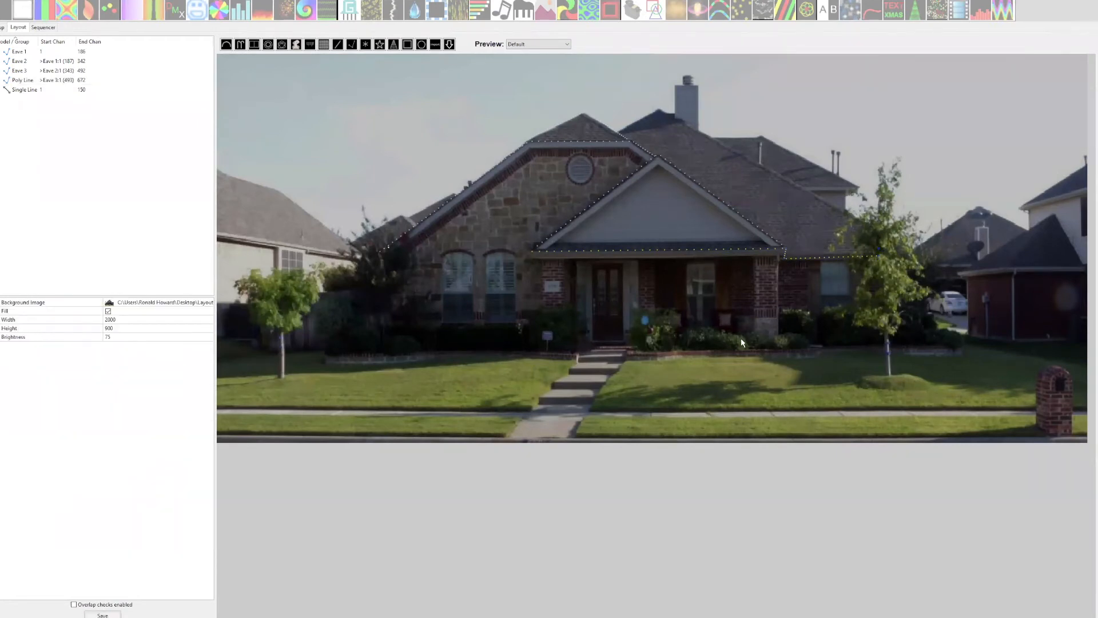
left_click(675, 251)
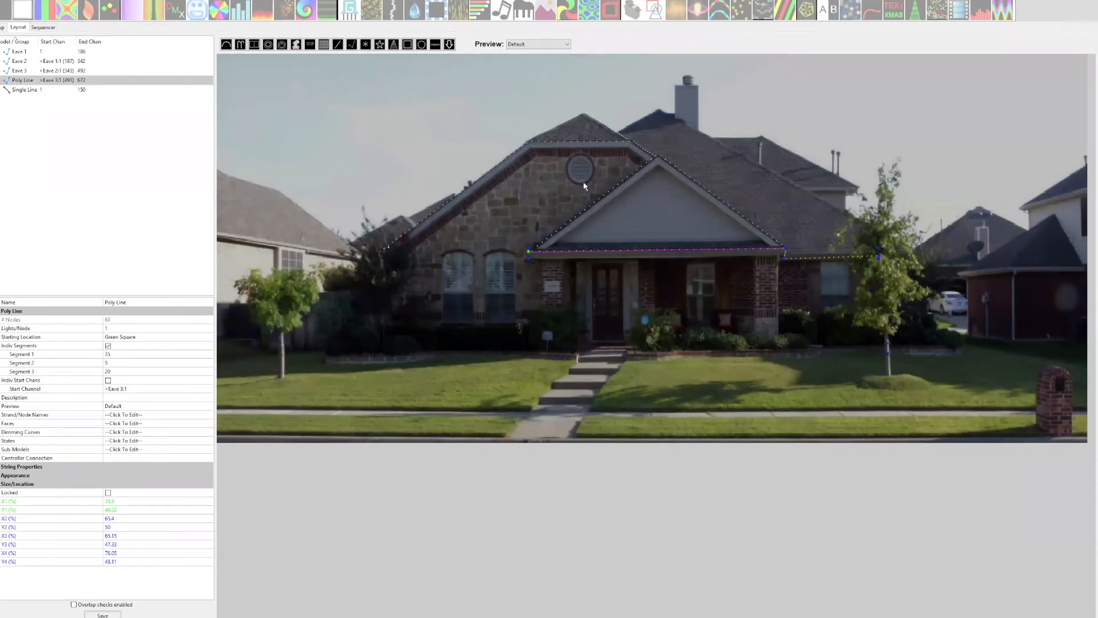
Set Eave 1's start channel to channel 1, offset from universe number 1 with the IP option ANY.
left_click(416, 232)
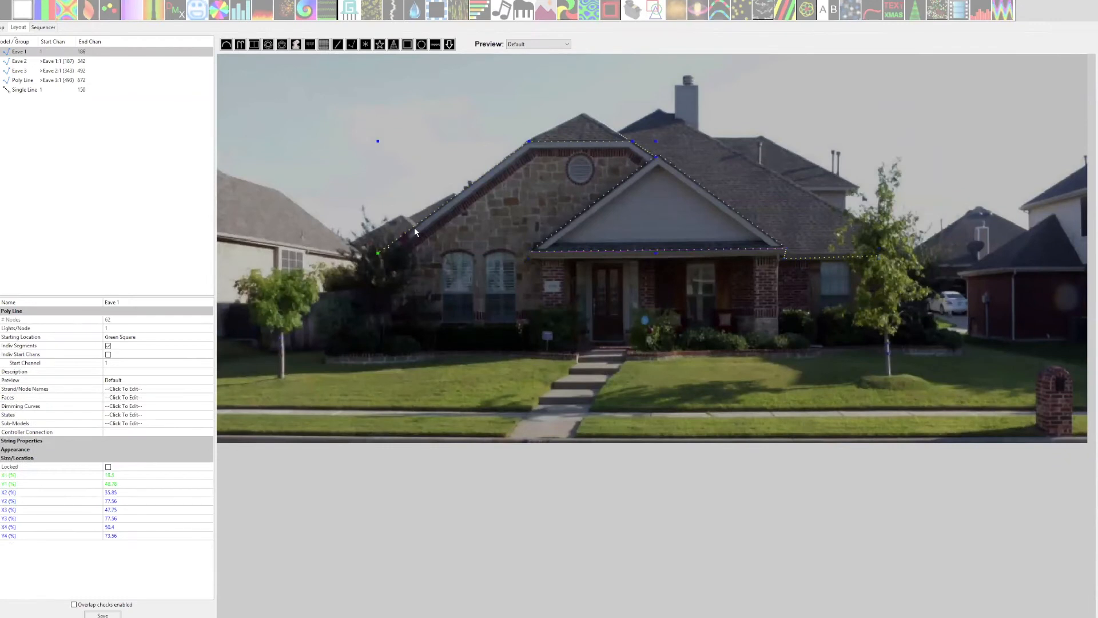
left_click(113, 363)
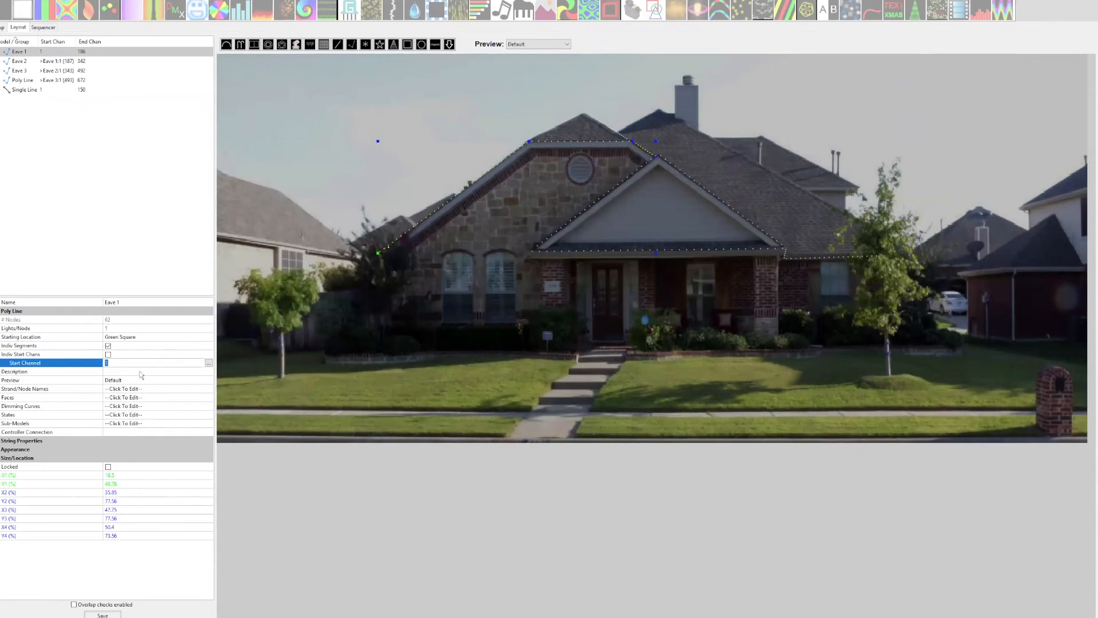
left_click(210, 364)
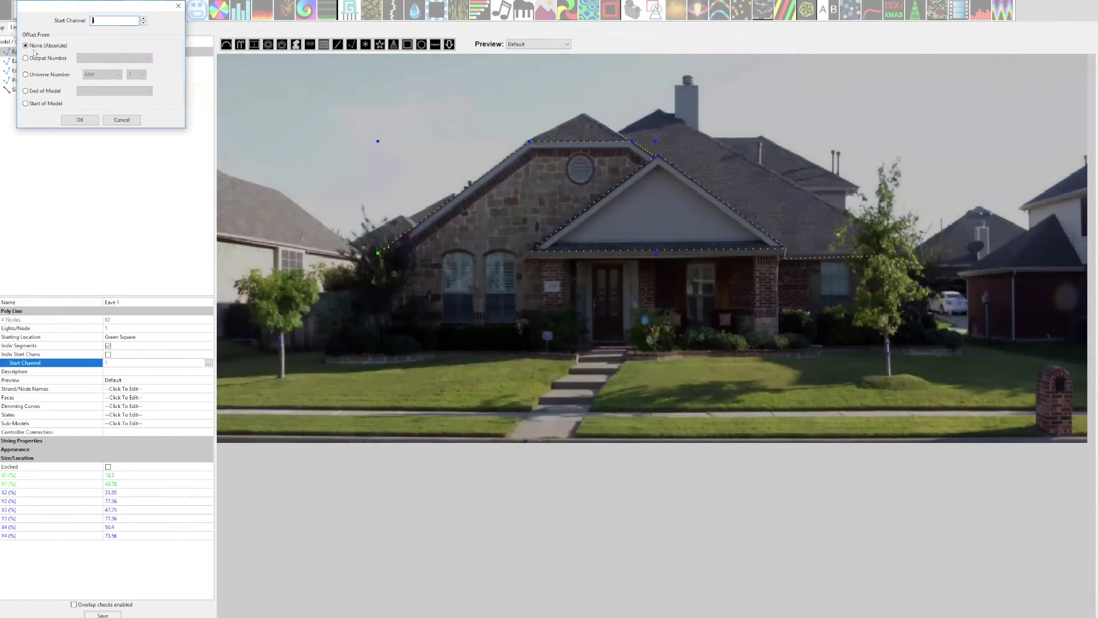
left_click(26, 75)
left_click(117, 74)
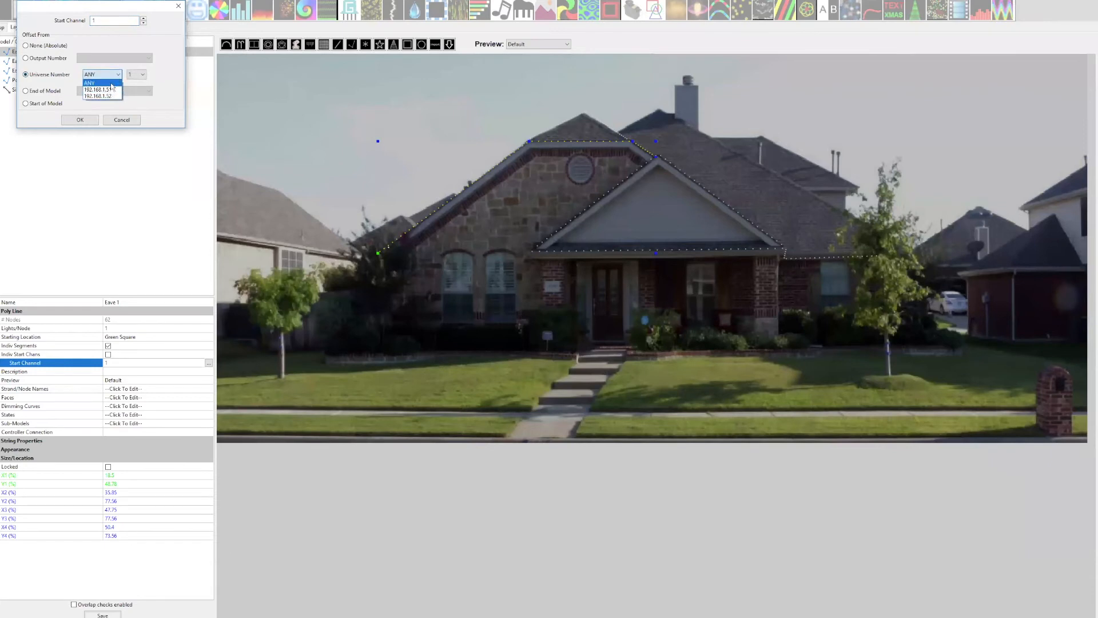
left_click(107, 83)
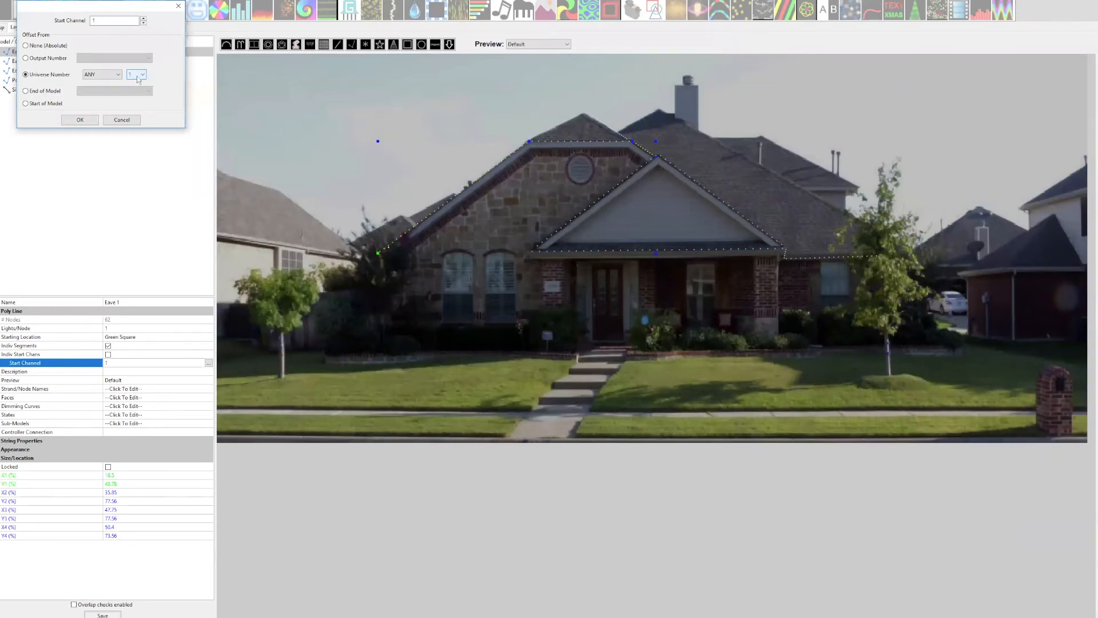
left_click(88, 120)
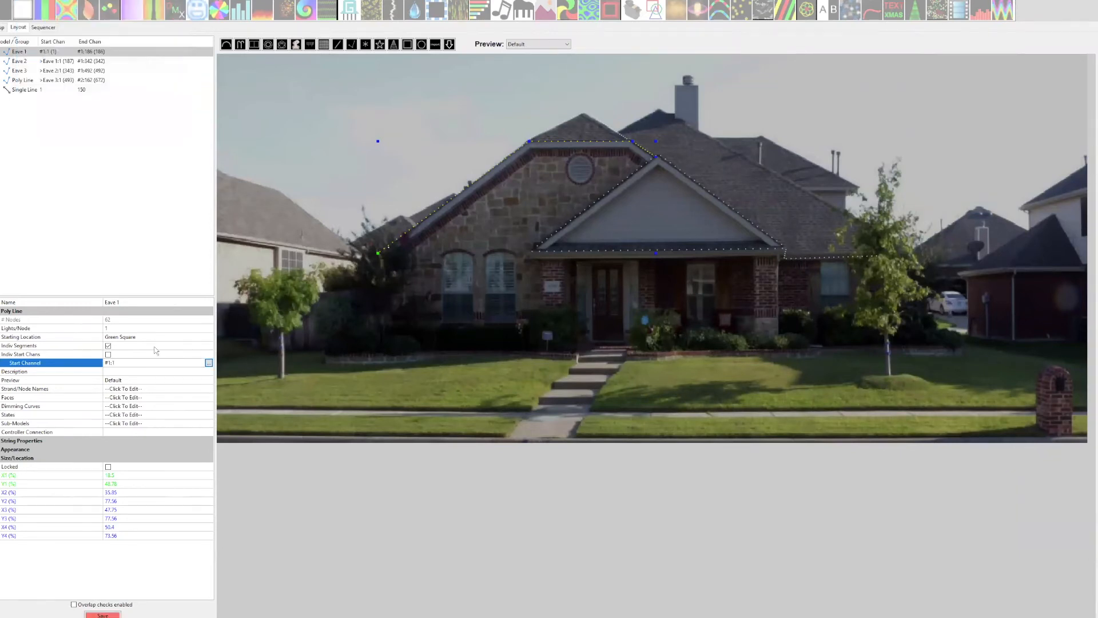
Re-enter Eave 1's start channel directly as #1:1, save the layout and widen the model name column.
left_click(117, 363)
left_click(125, 364)
left_click_drag(118, 362, 111, 362)
left_click(122, 362)
key("BackSpace")
key("BackSpace")
key("BackSpace")
type("#1")
left_click(163, 343)
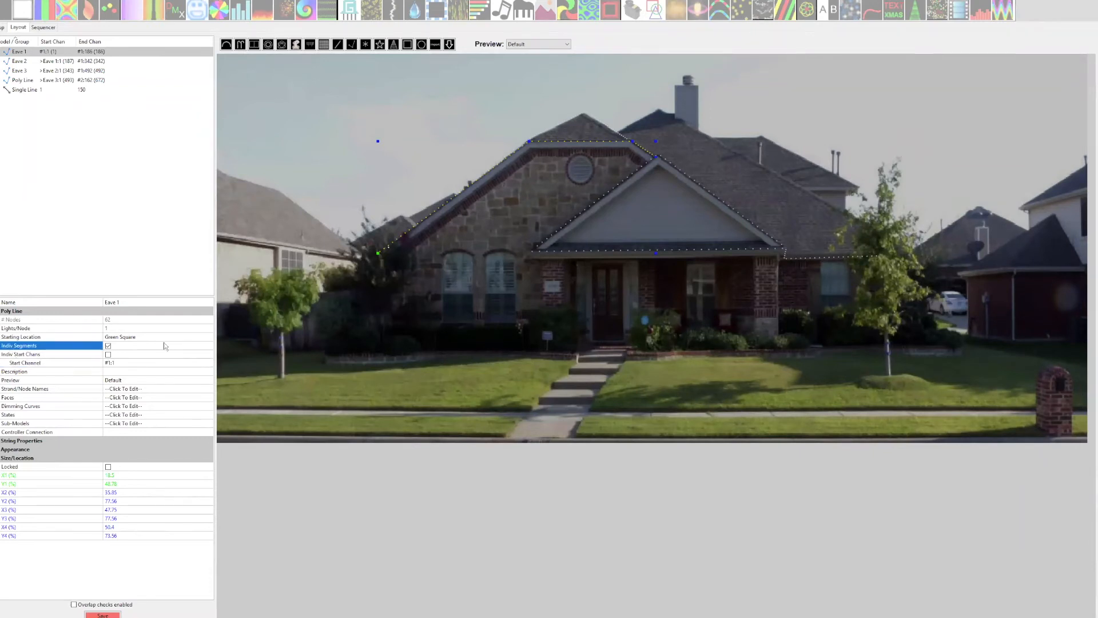
key("ctrl+s")
left_click_drag(38, 41, 55, 41)
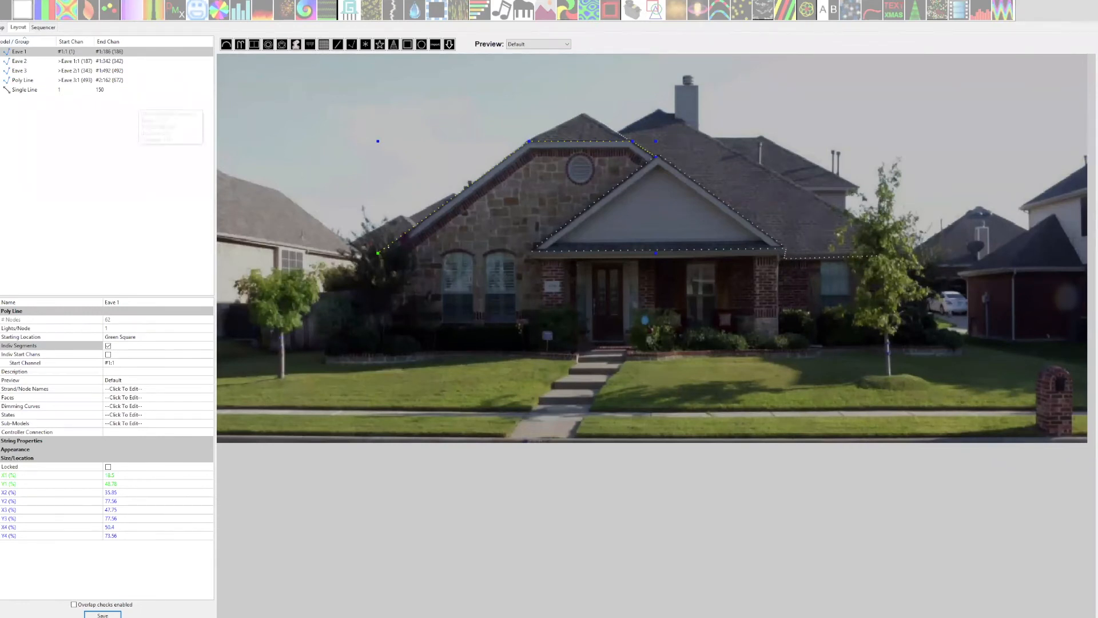
Review the controllers' universe and channel list in the setup, and return to Eave 1 in the layout.
left_click(2, 28)
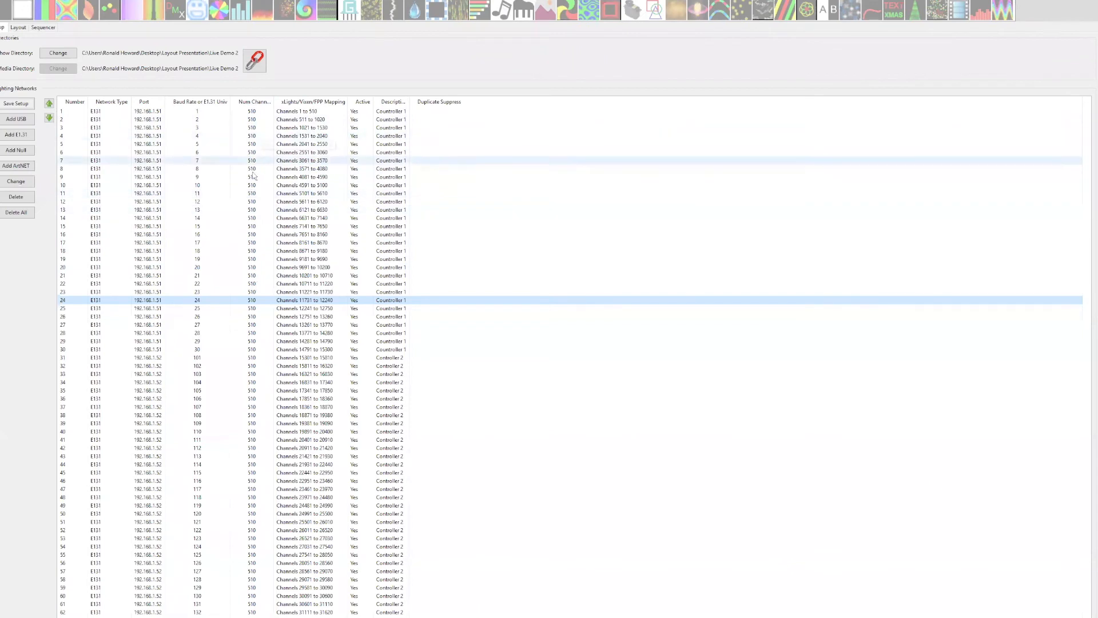
left_click(15, 27)
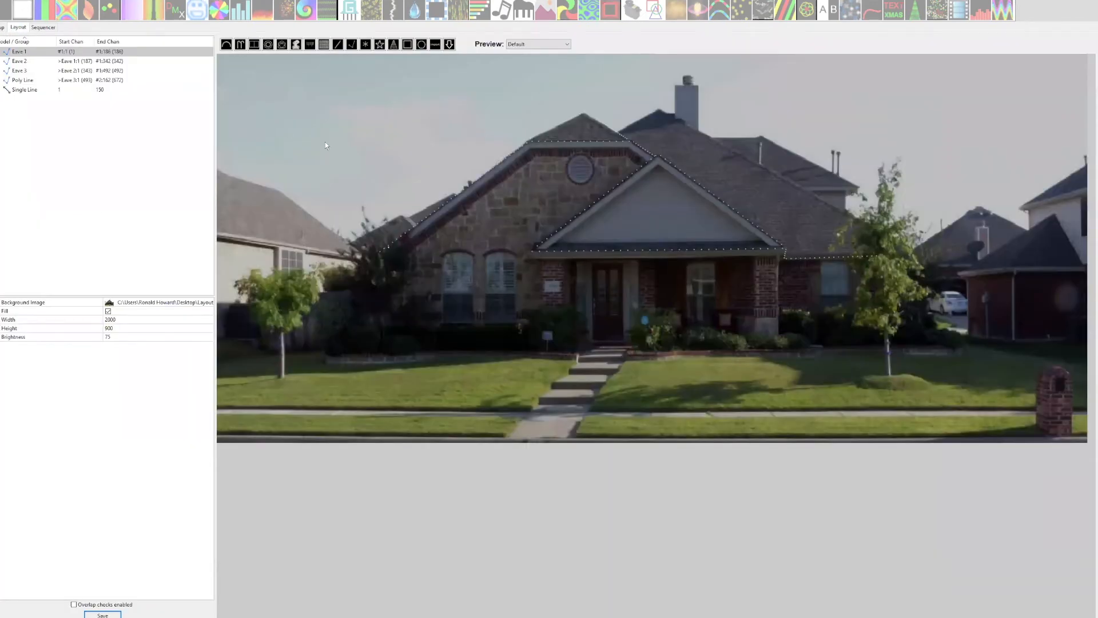
left_click(428, 230)
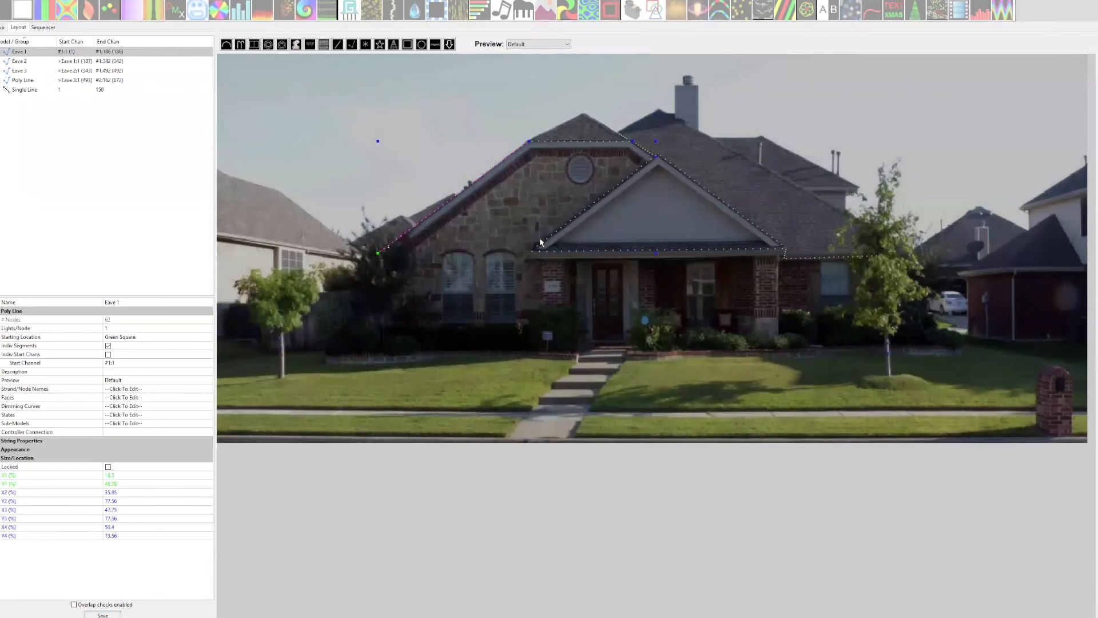
Set the start channel of Eave 2, the porch gable, to #2:1.
left_click(574, 222)
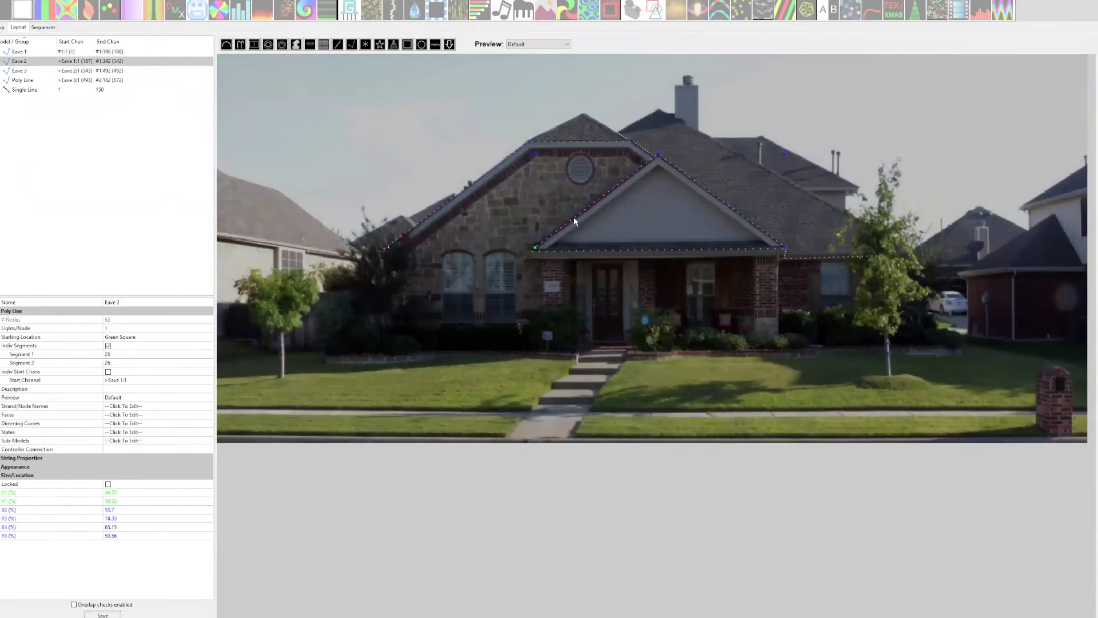
left_click(115, 380)
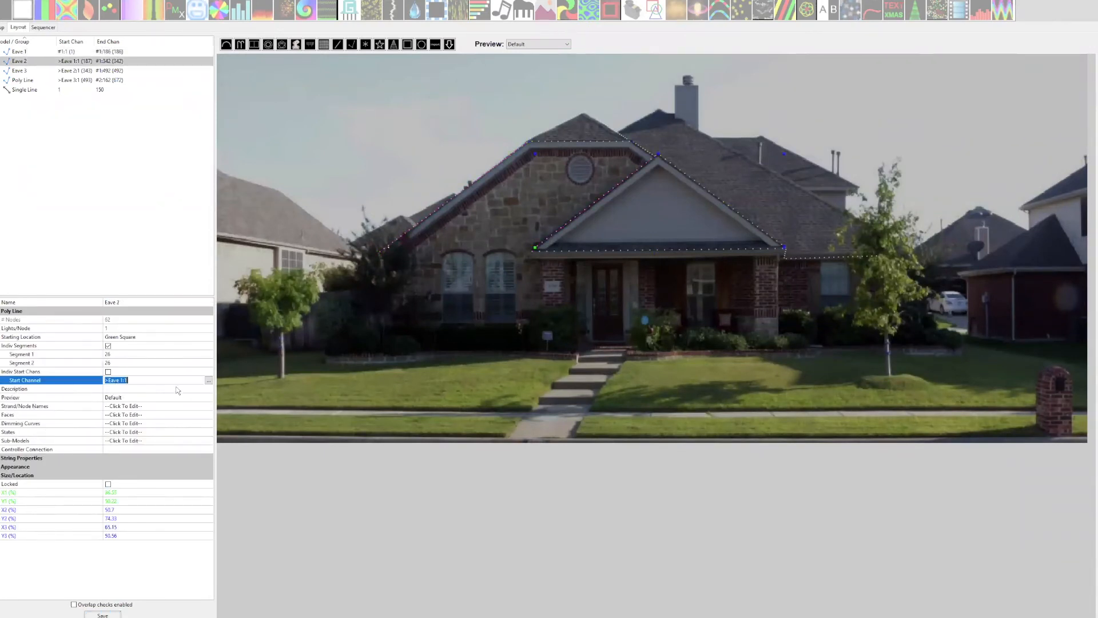
type("#2:1")
left_click(173, 357)
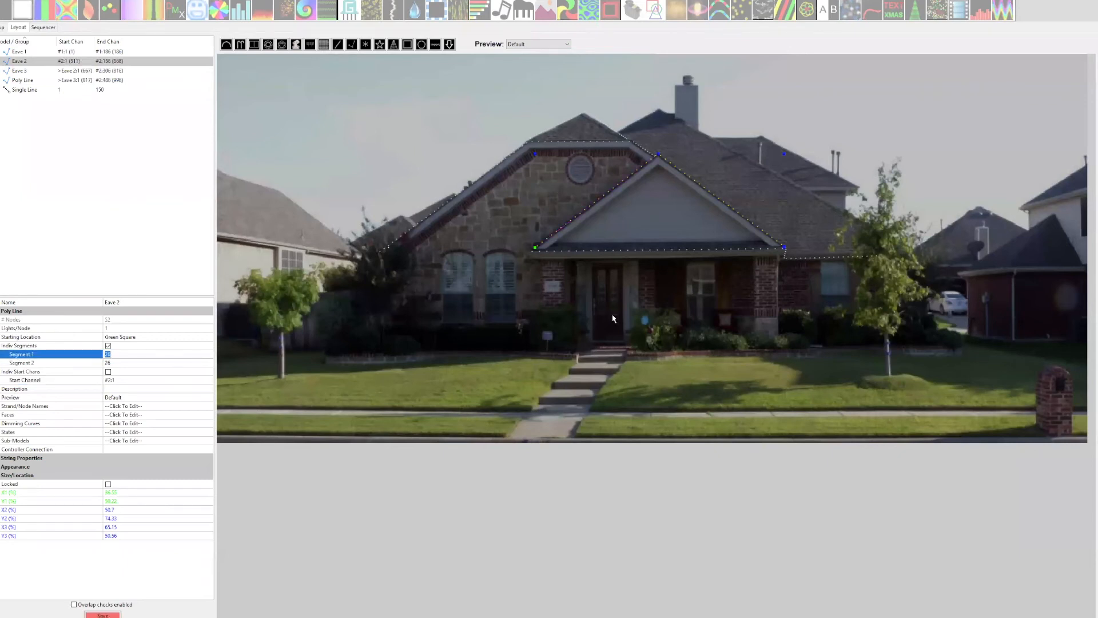
Set the start channel of Eave 3, the roof peak, to #3:1.
left_click(557, 124)
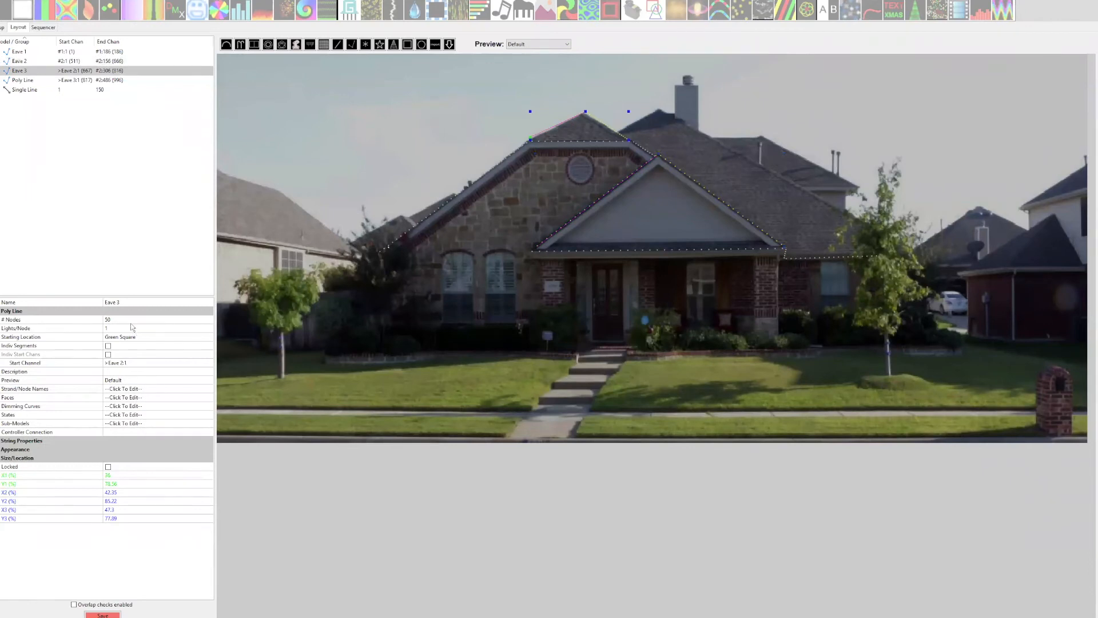
left_click(116, 363)
type("#2")
type(":1")
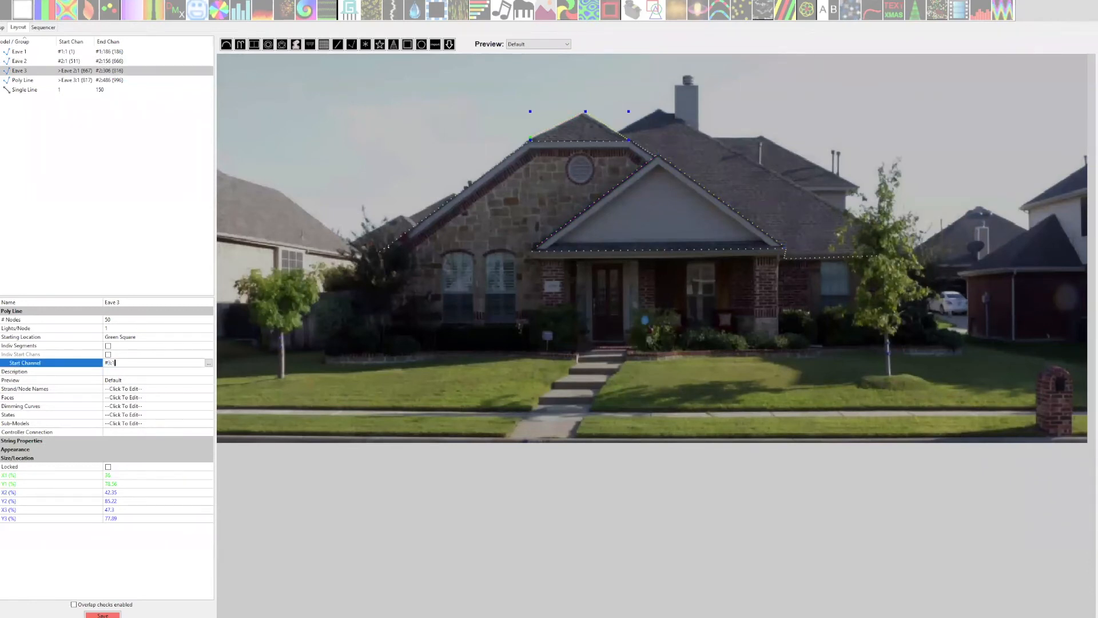
left_click(171, 348)
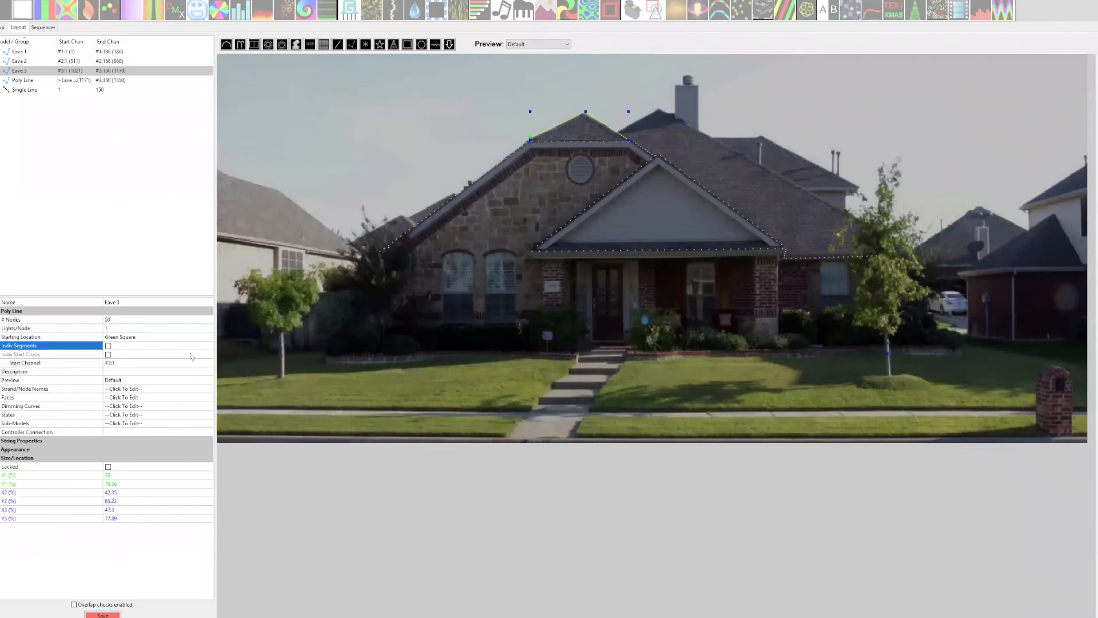
Set the porch eave Poly Line's start channel to #4:1 and save the layout.
left_click(644, 250)
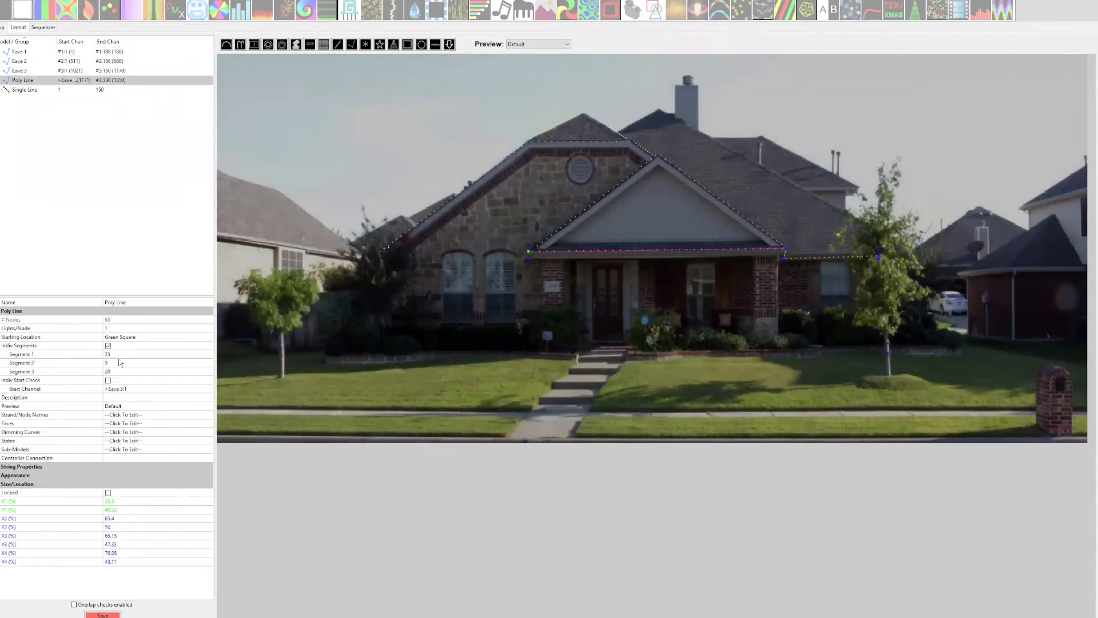
left_click(118, 388)
type("#4:1")
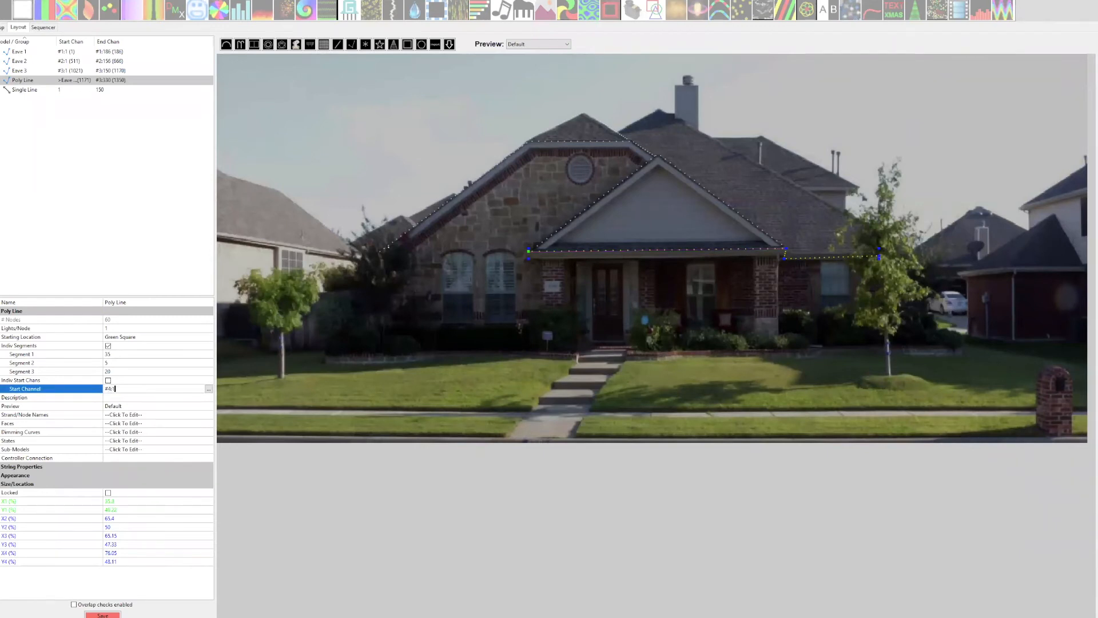
left_click(153, 372)
left_click(102, 615)
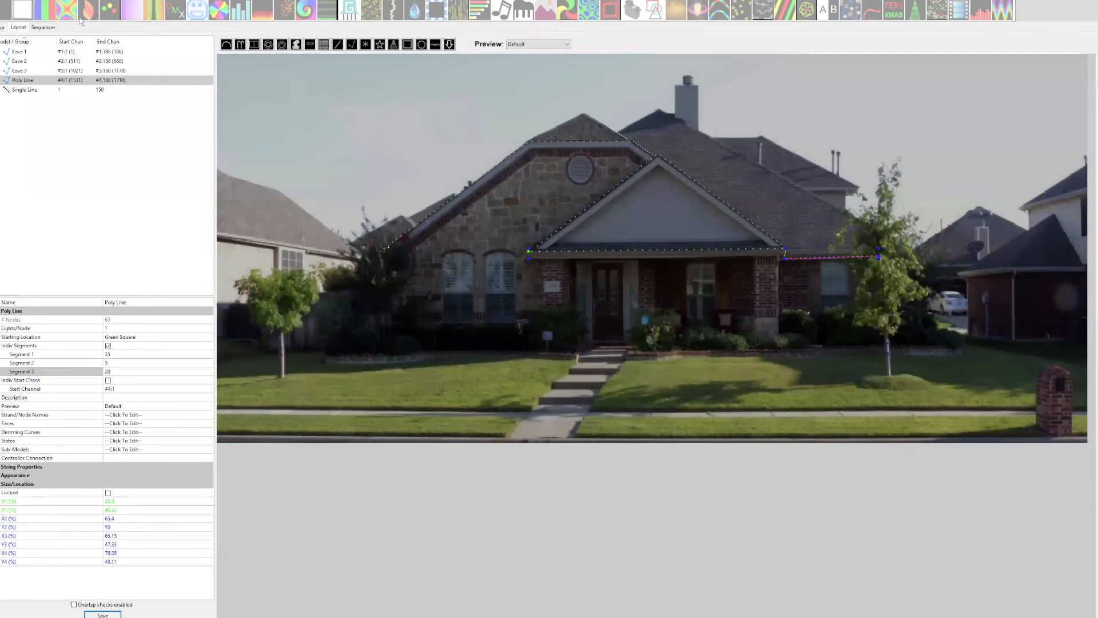
Run Check Sequence, read the report's overlapping model channels section and close the report.
left_click(7, 0)
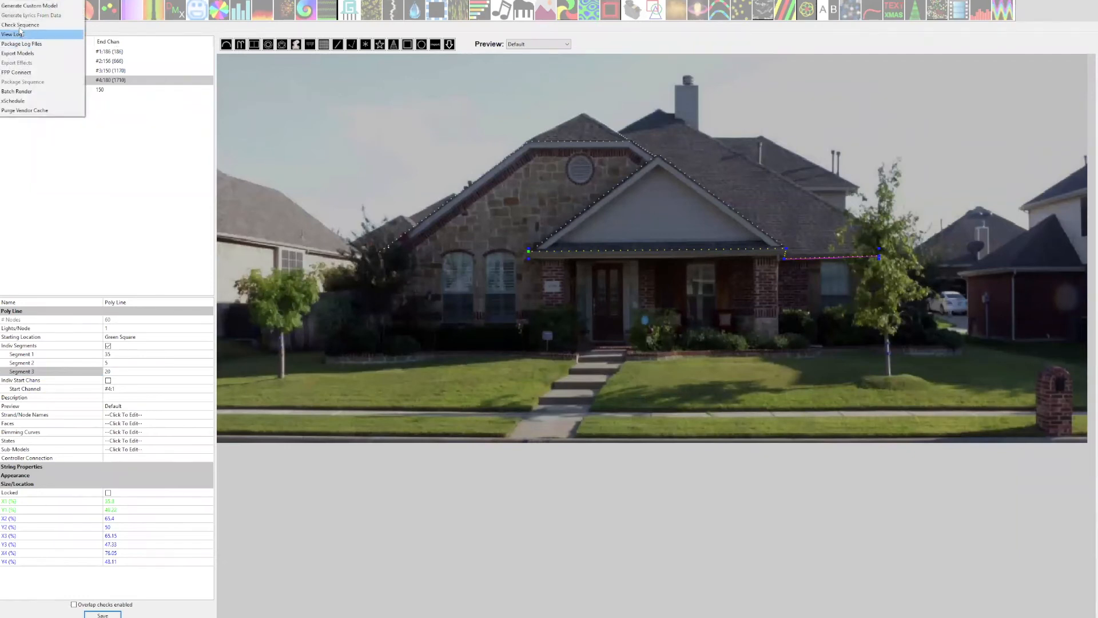
left_click(19, 27)
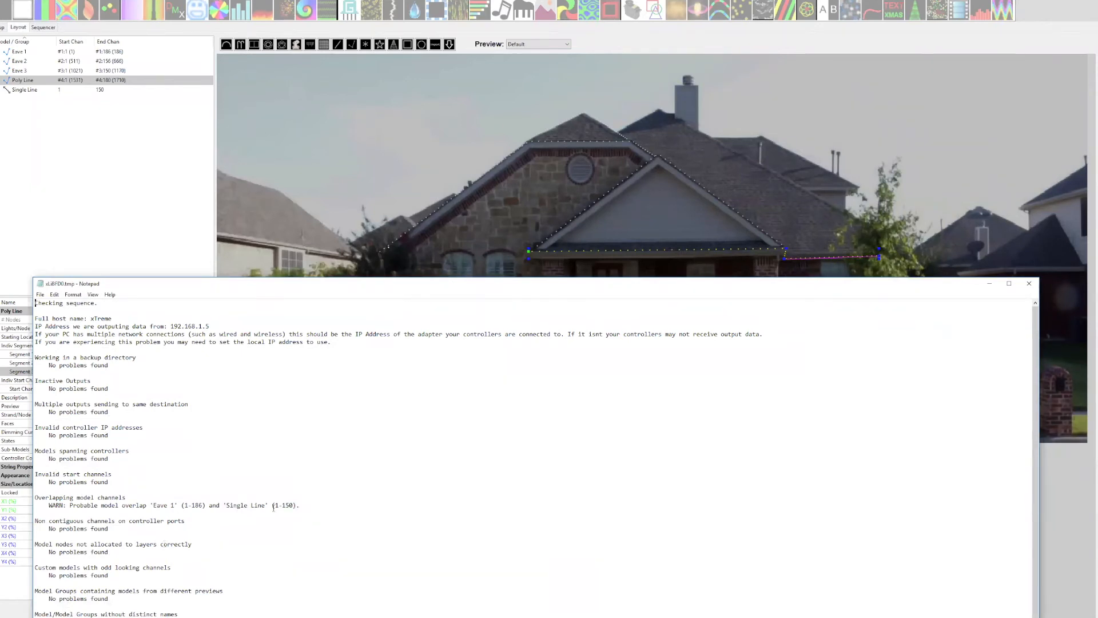
left_click(1029, 283)
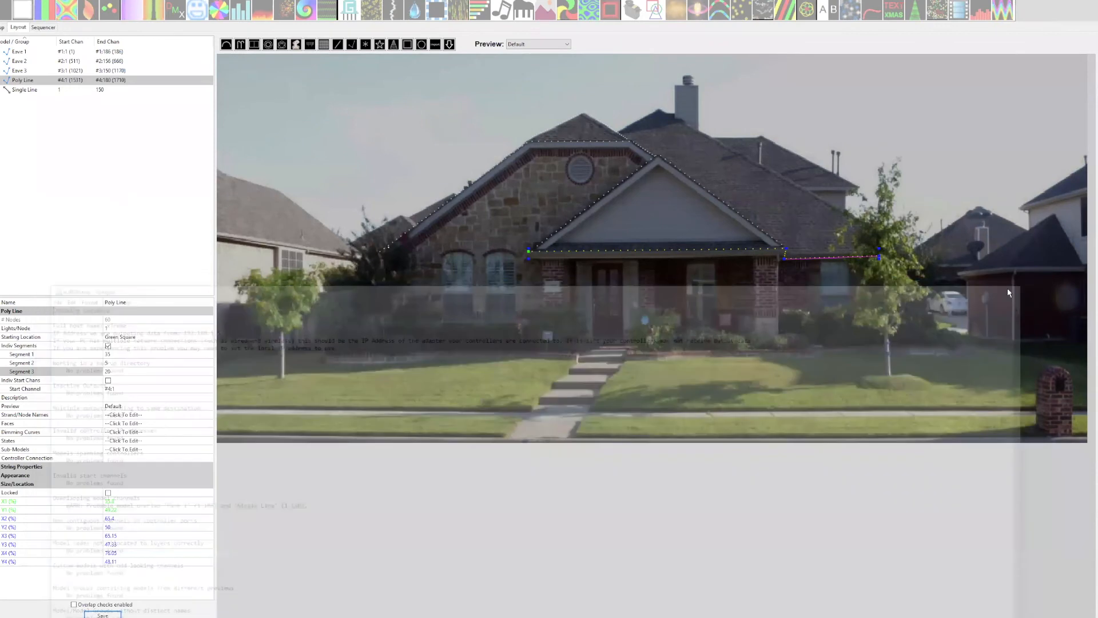
Examine the roofline models one by one, comparing their start channels and the controller universe mapping of Eave 2.
left_click(467, 191)
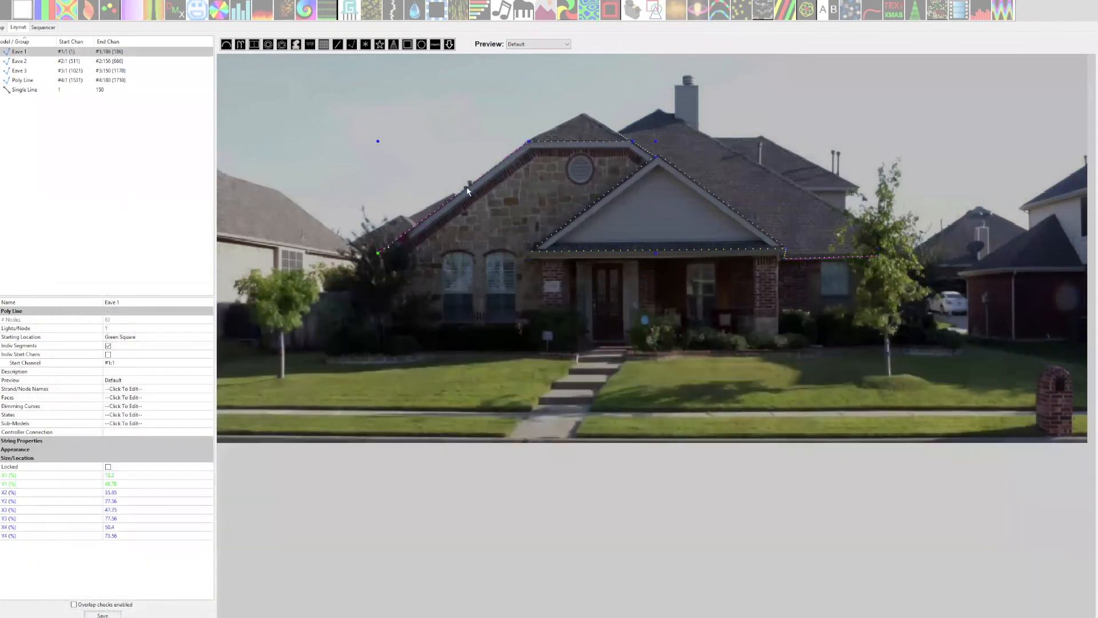
left_click(566, 126)
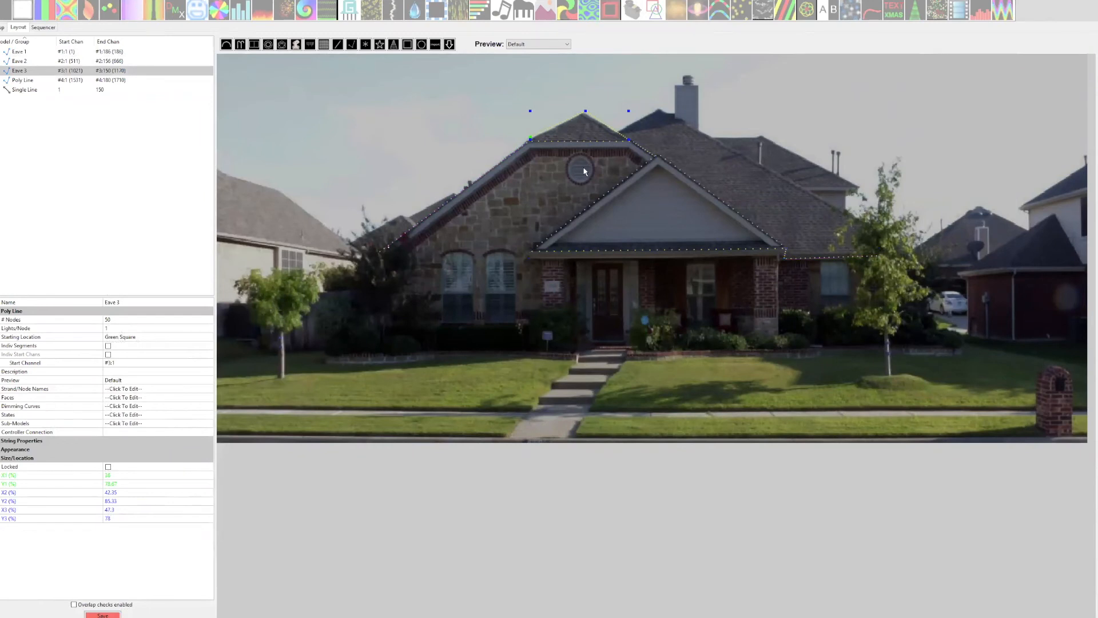
left_click(597, 206)
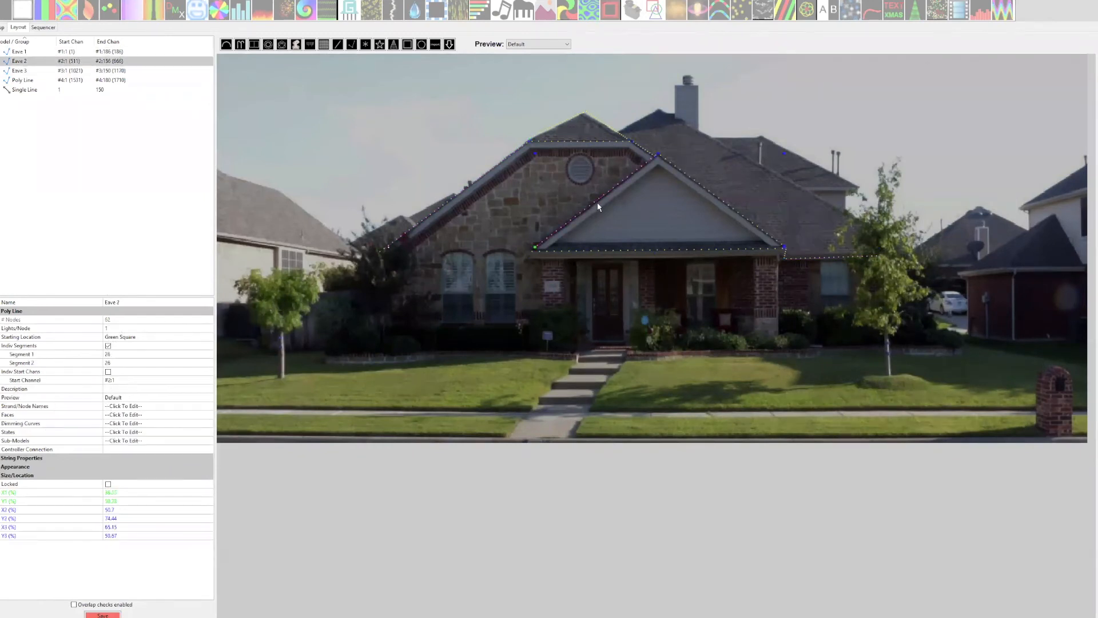
left_click(716, 252)
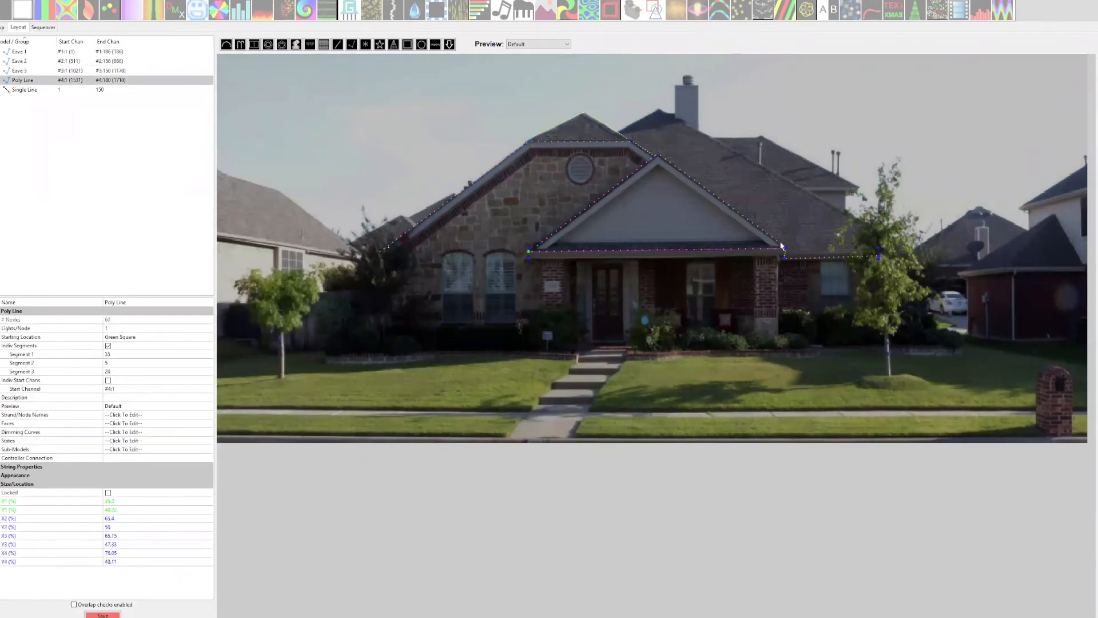
left_click(455, 317)
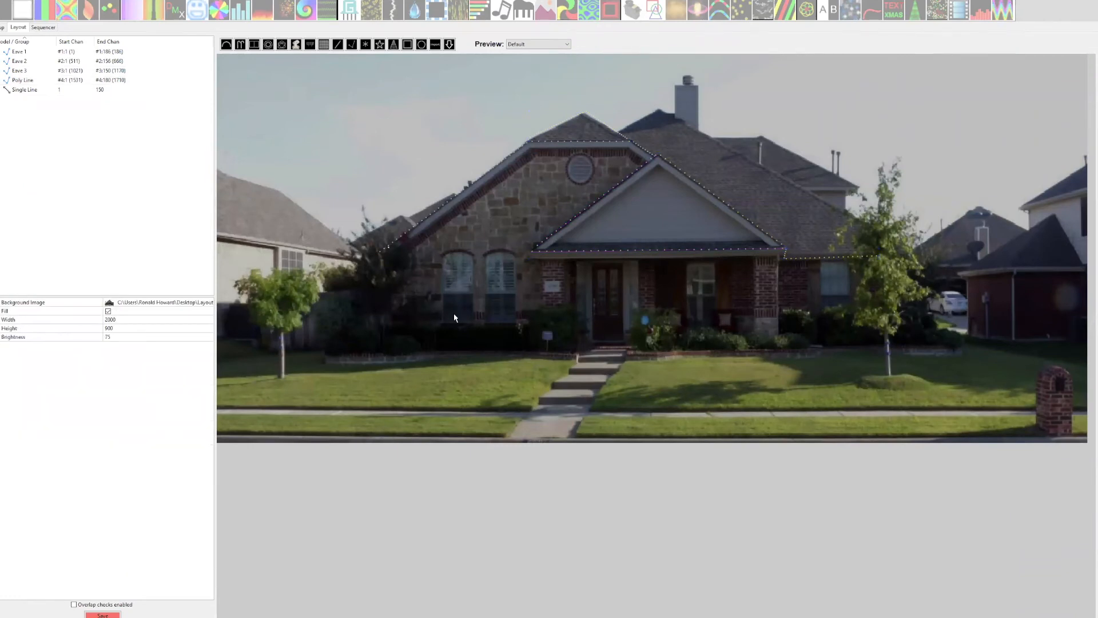
left_click(406, 237)
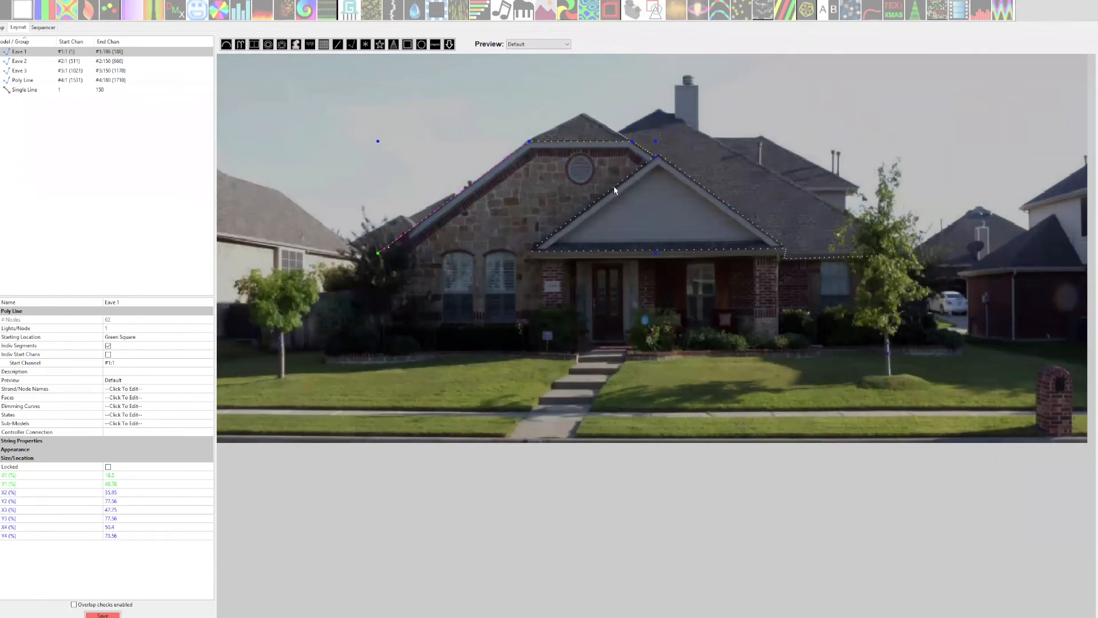
left_click(611, 253)
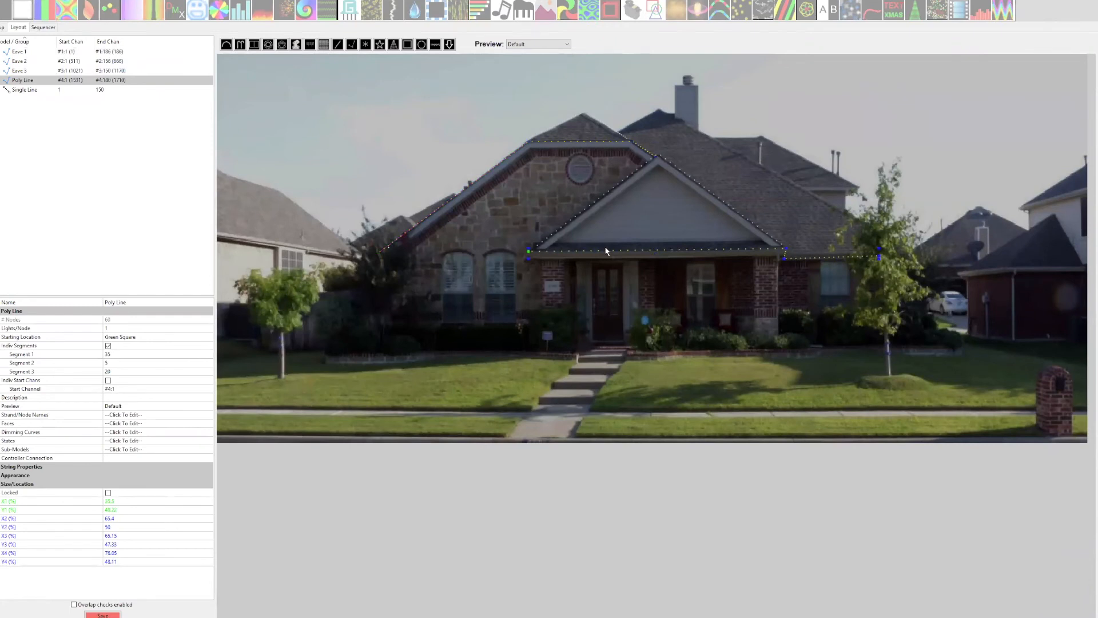
left_click(578, 215)
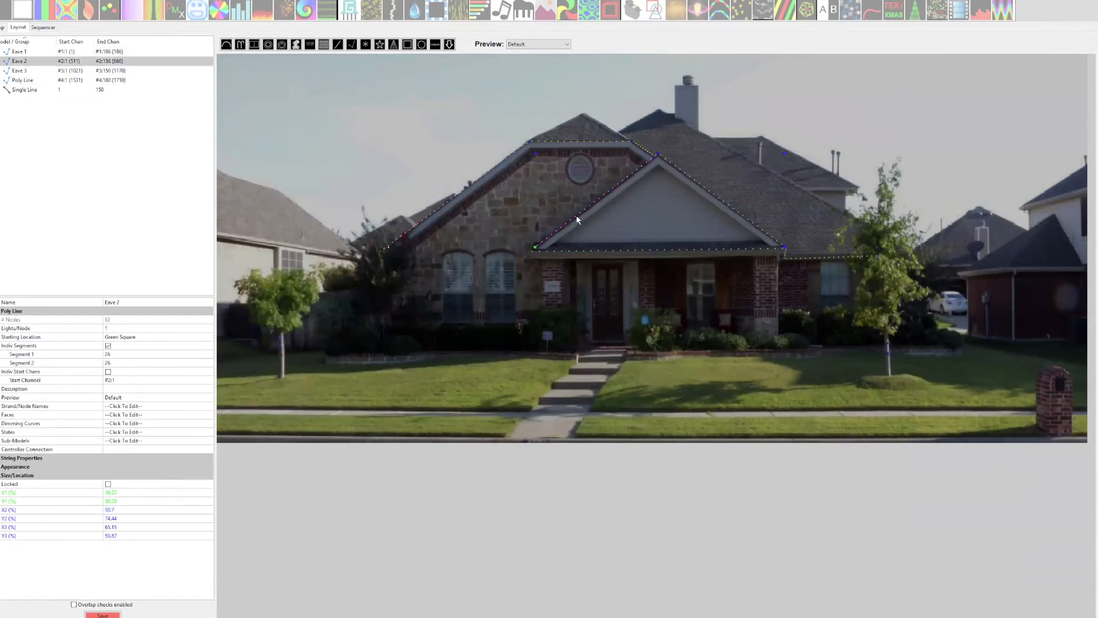
left_click(589, 165)
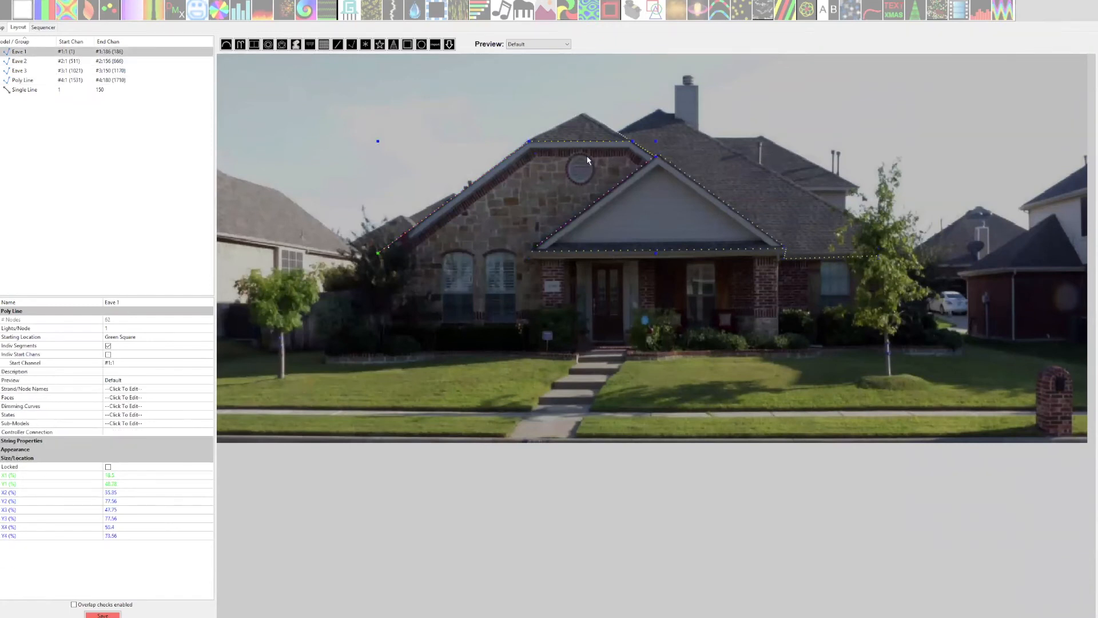
left_click(616, 136)
left_click(487, 177)
left_click(115, 63)
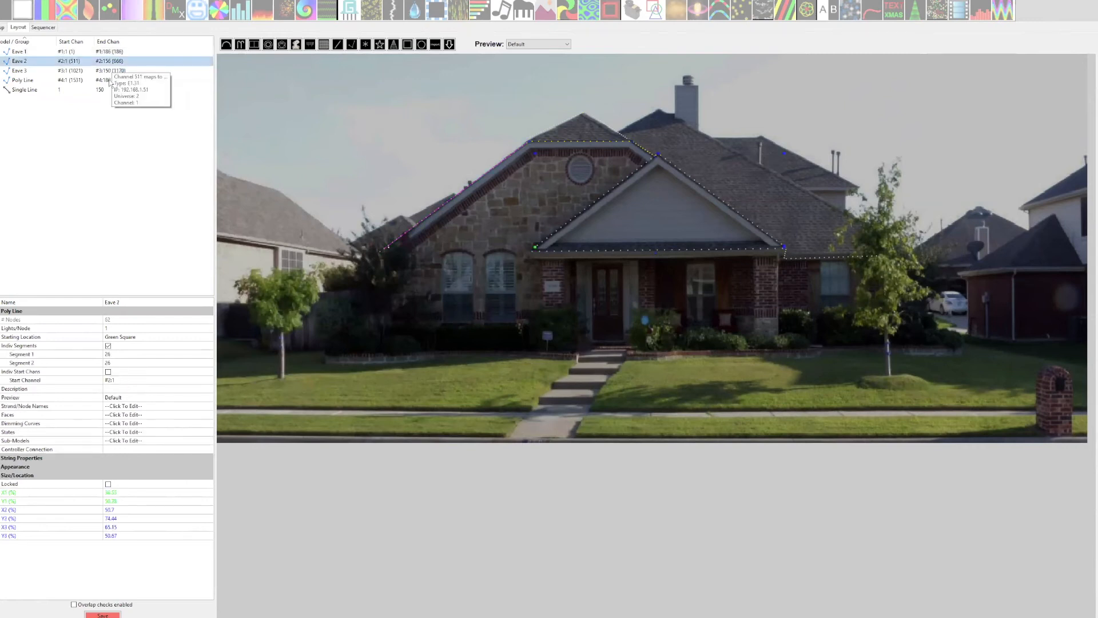
Compare the controller universe mappings of Eave 3 and the porch eave Poly Line.
left_click(113, 71)
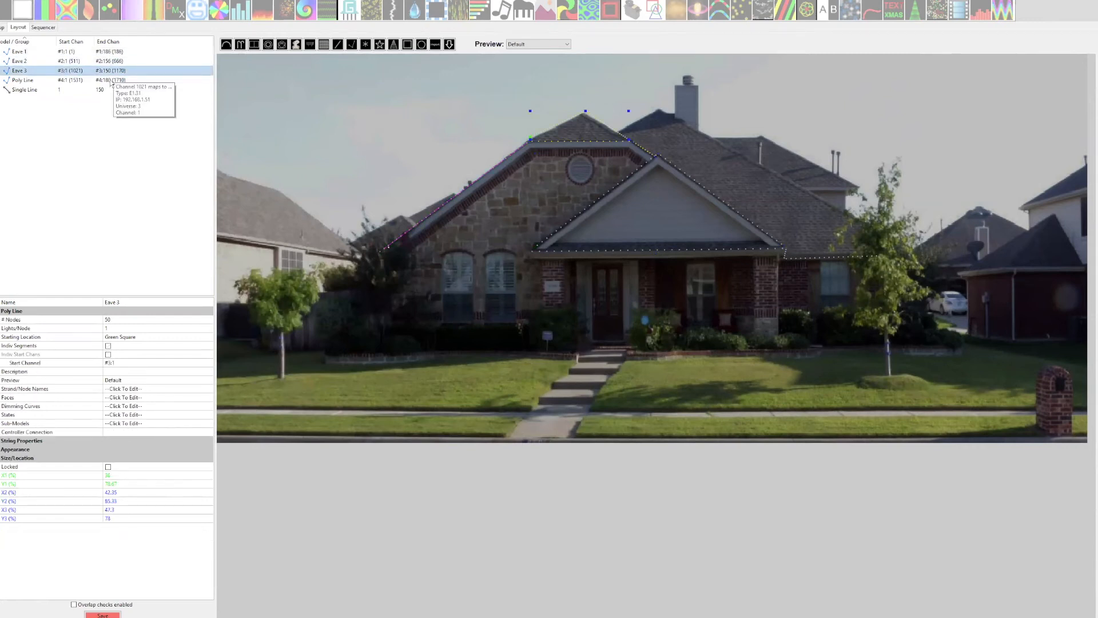
left_click(111, 81)
left_click(426, 325)
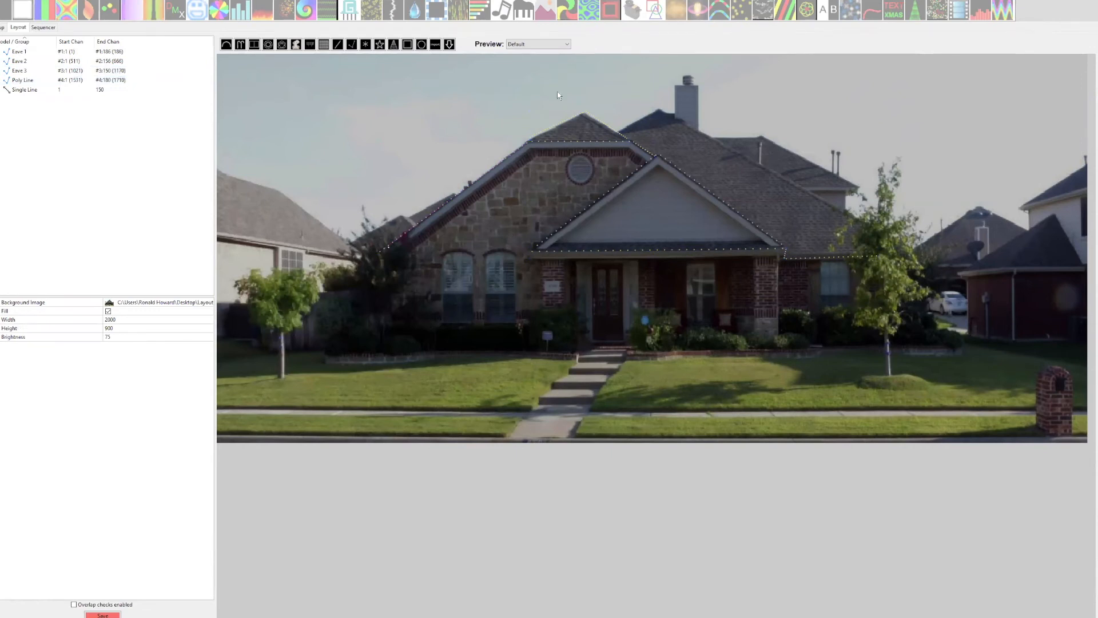
Draw a closed four-segment Poly Line around the left arched window, starting and ending at its lower-left corner.
left_click(352, 44)
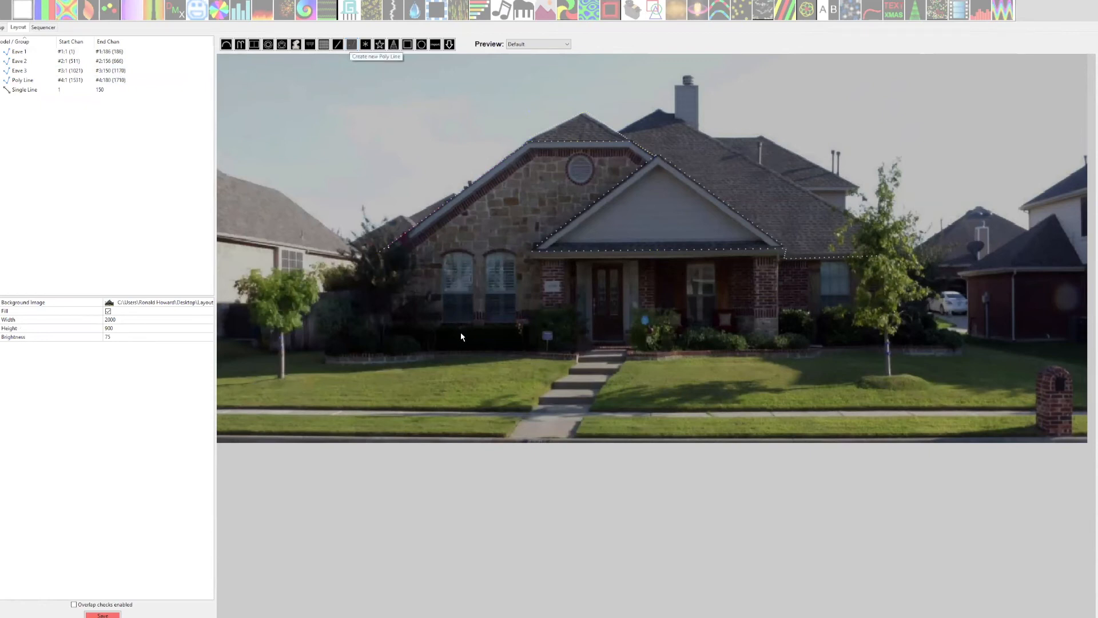
left_click_drag(443, 323, 443, 255)
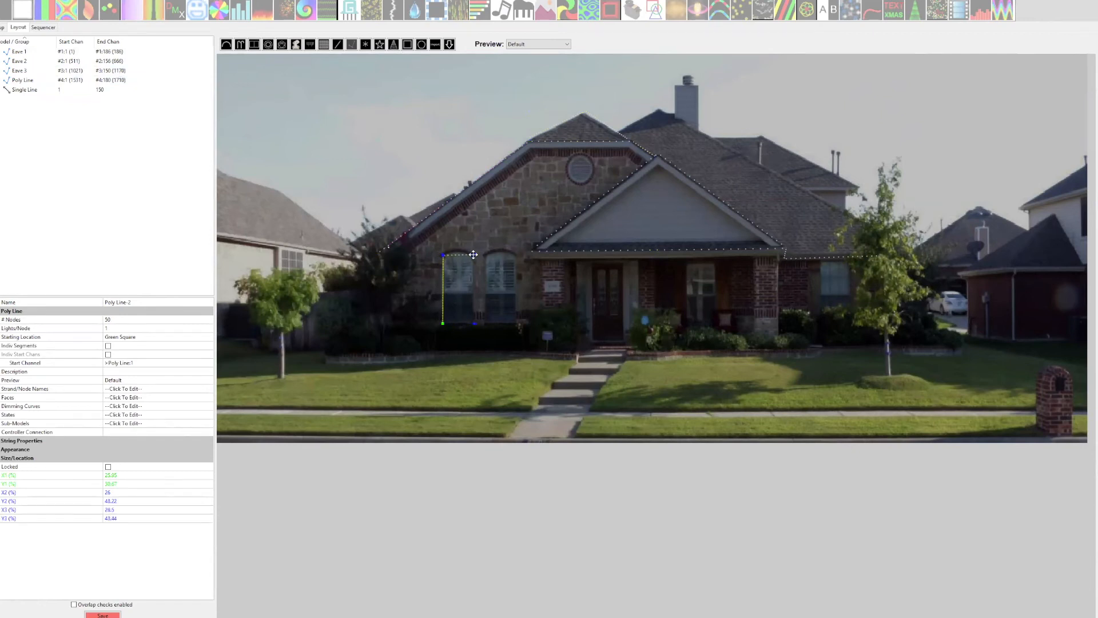
left_click(473, 255)
left_click(474, 323)
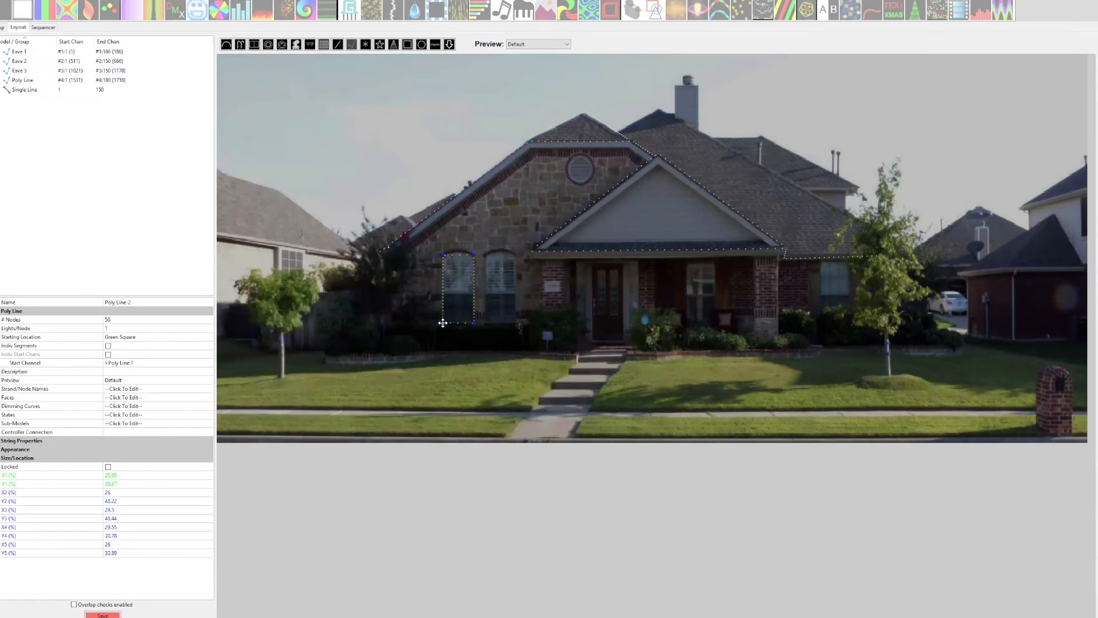
double_click(443, 323)
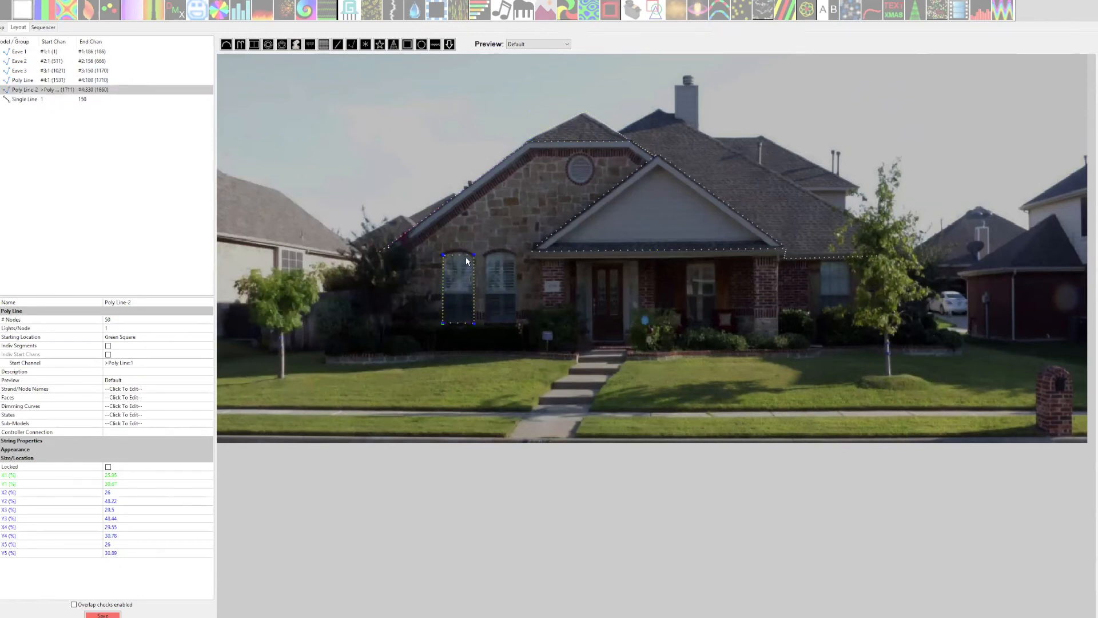
Define a curve on the window outline's upper segment and bend it upward to follow the arch.
right_click(468, 258)
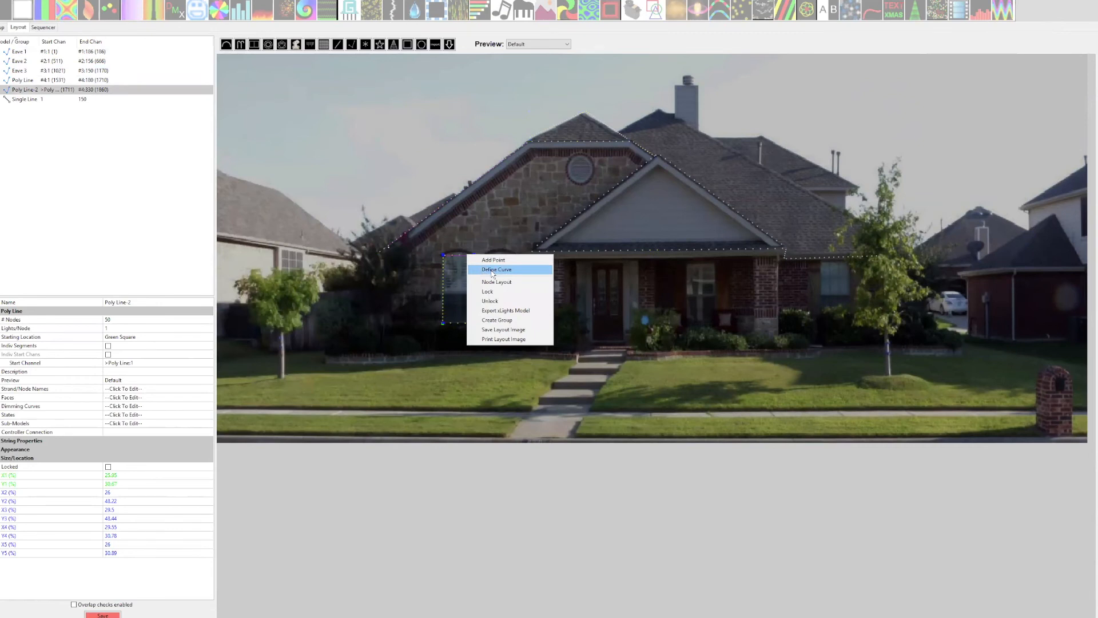
left_click(491, 271)
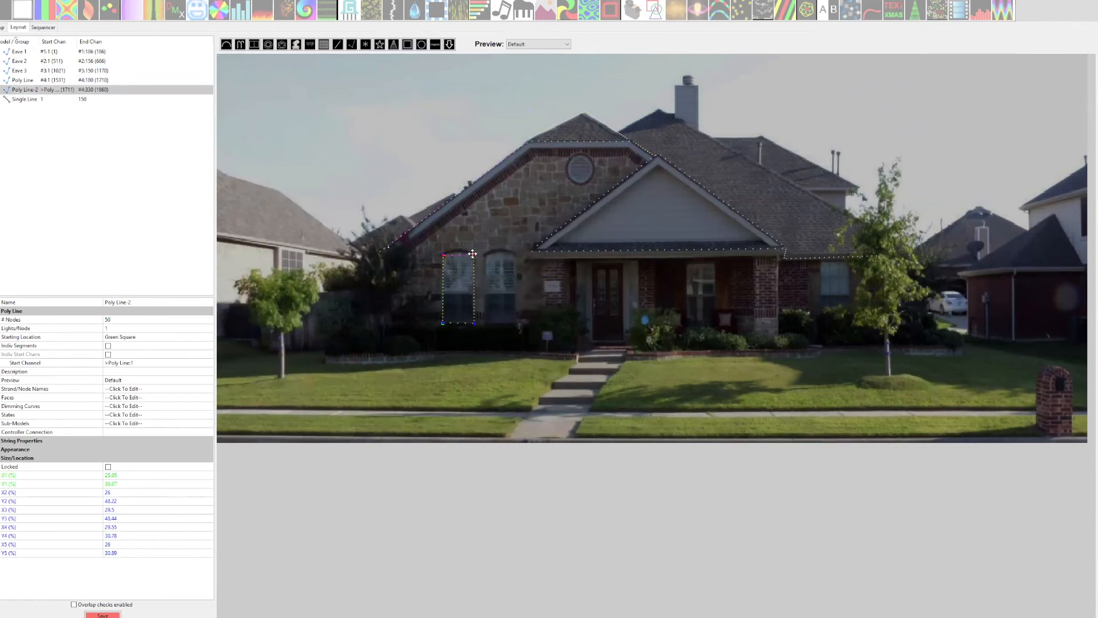
left_click_drag(472, 254, 458, 244)
left_click(471, 377)
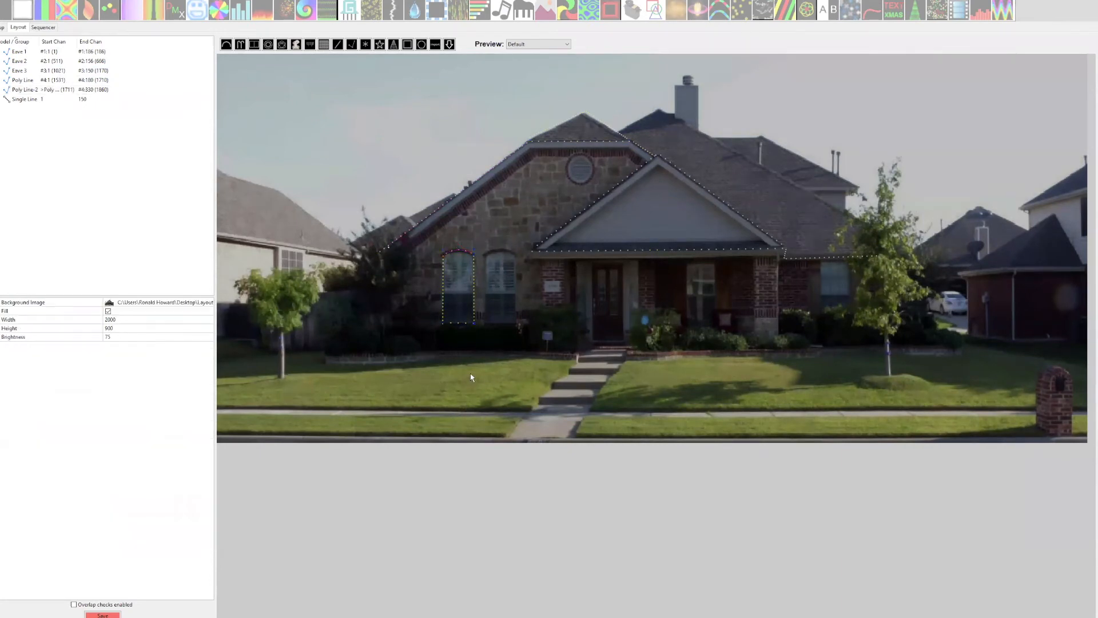
Set the start channel of the window outline to #5:1.
left_click(455, 323)
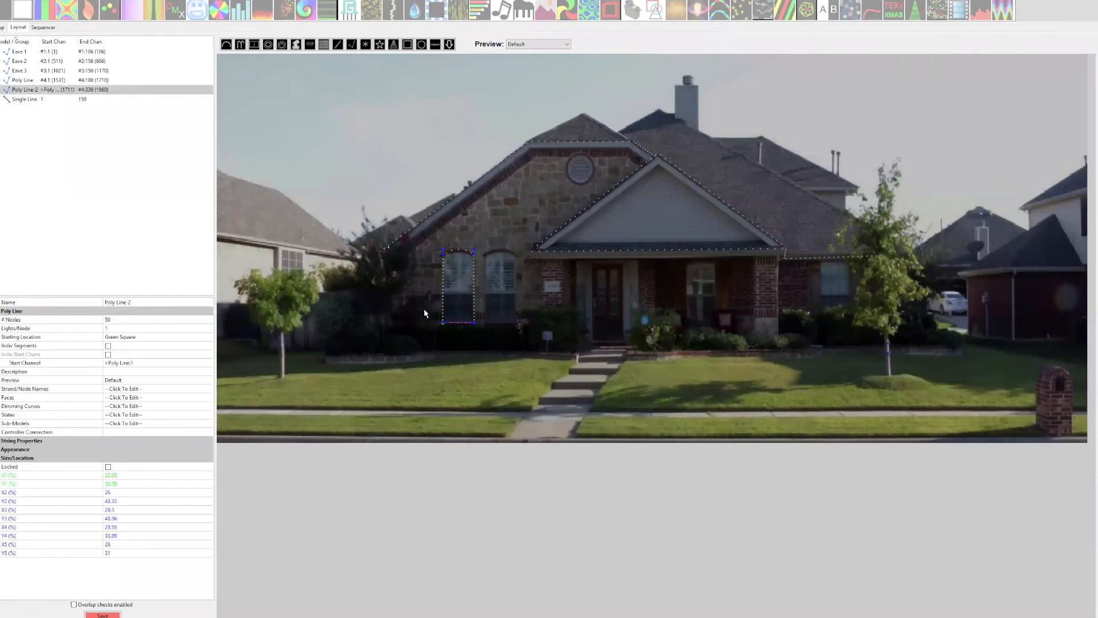
left_click(121, 363)
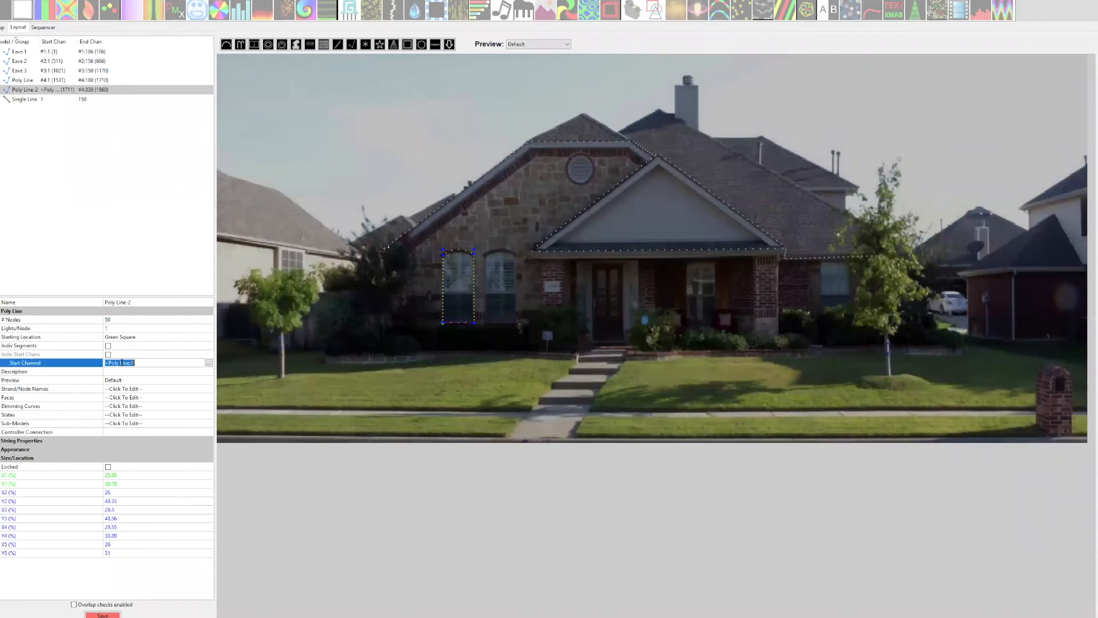
type("#5:1")
left_click(159, 371)
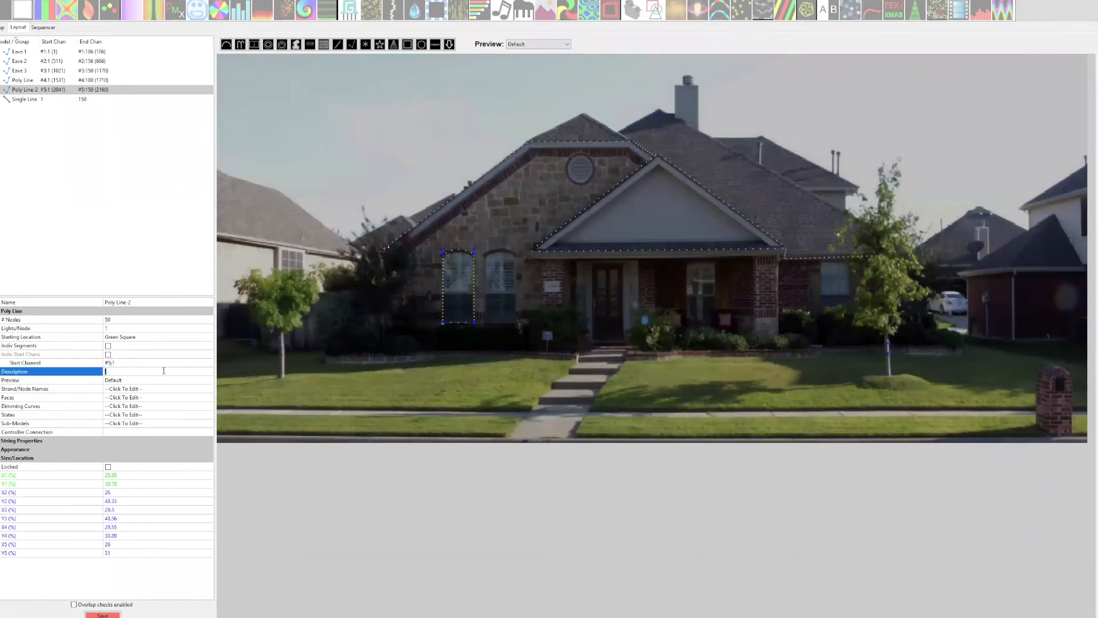
Rename the window outline model as Window 1.
left_click(130, 302)
type("Win")
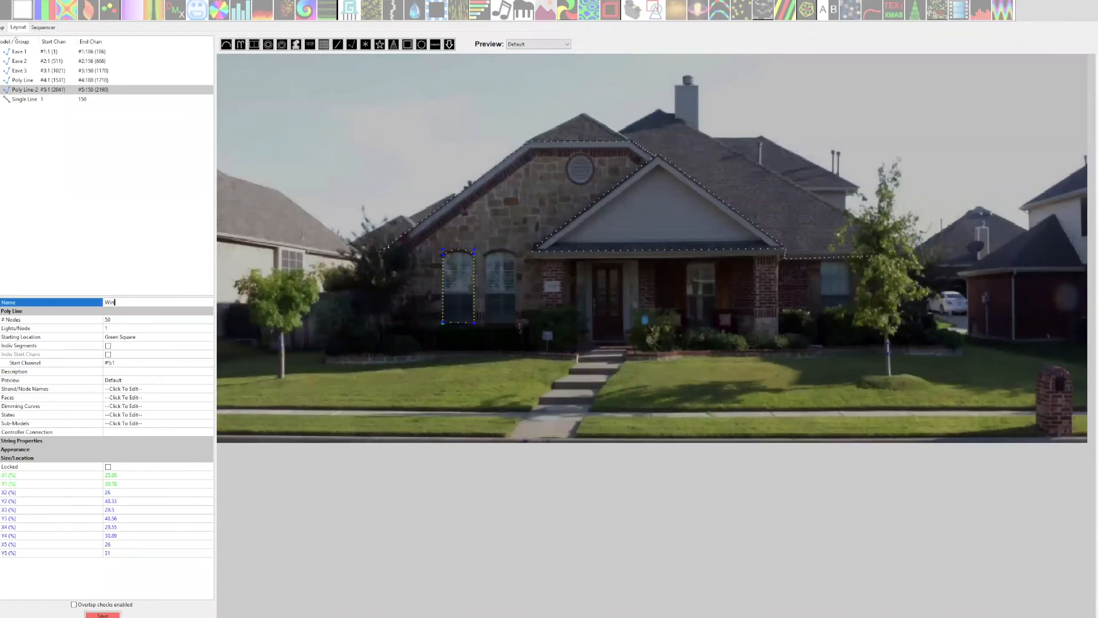
type("dow 1")
key("Return")
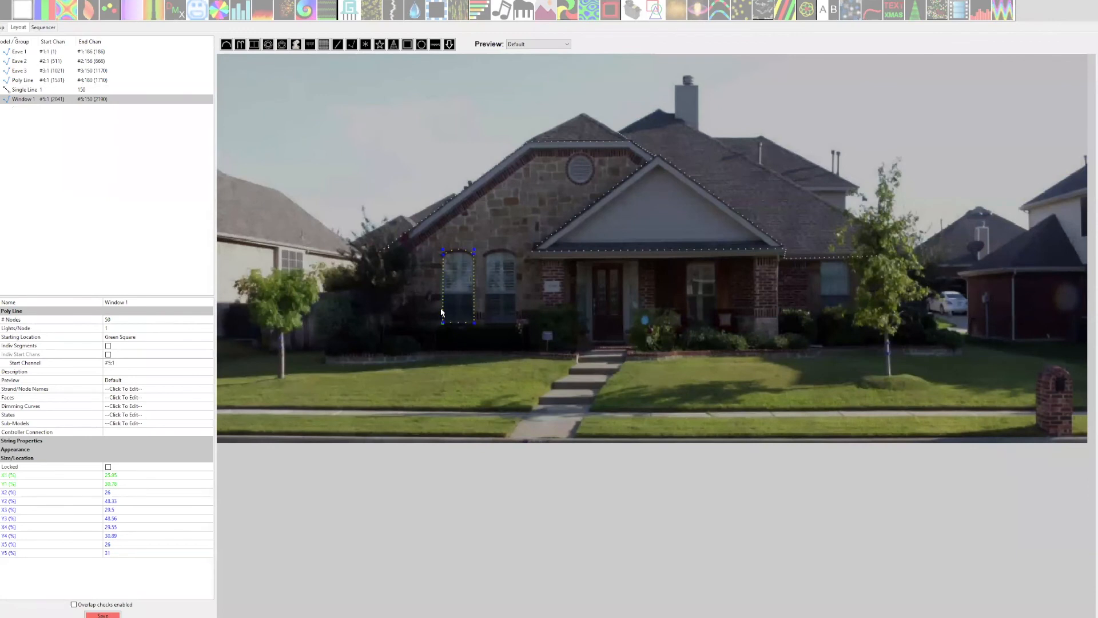
Enable individual segments for Window 1 and set Segment 3 to 21 nodes.
left_click(108, 346)
left_click(116, 353)
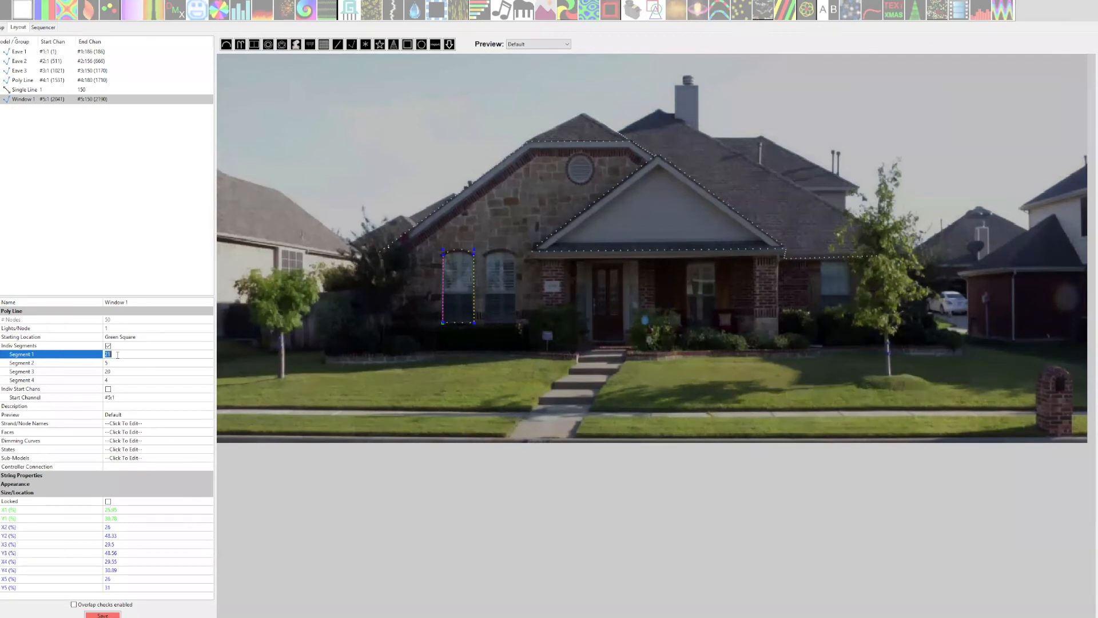
left_click(113, 371)
type("21")
key("Return")
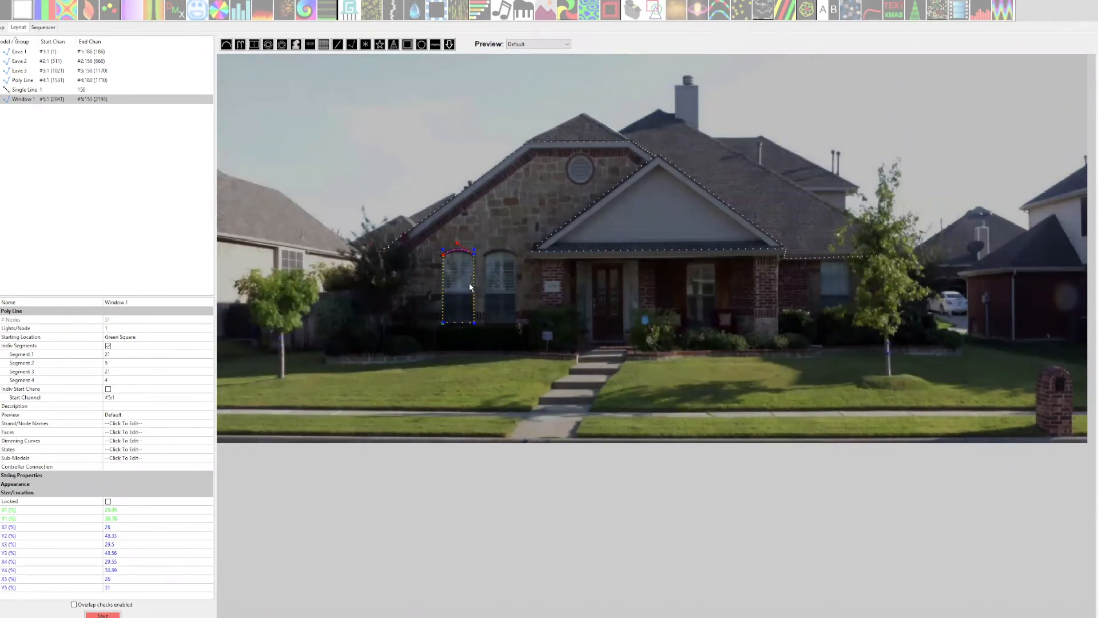
left_click(424, 282)
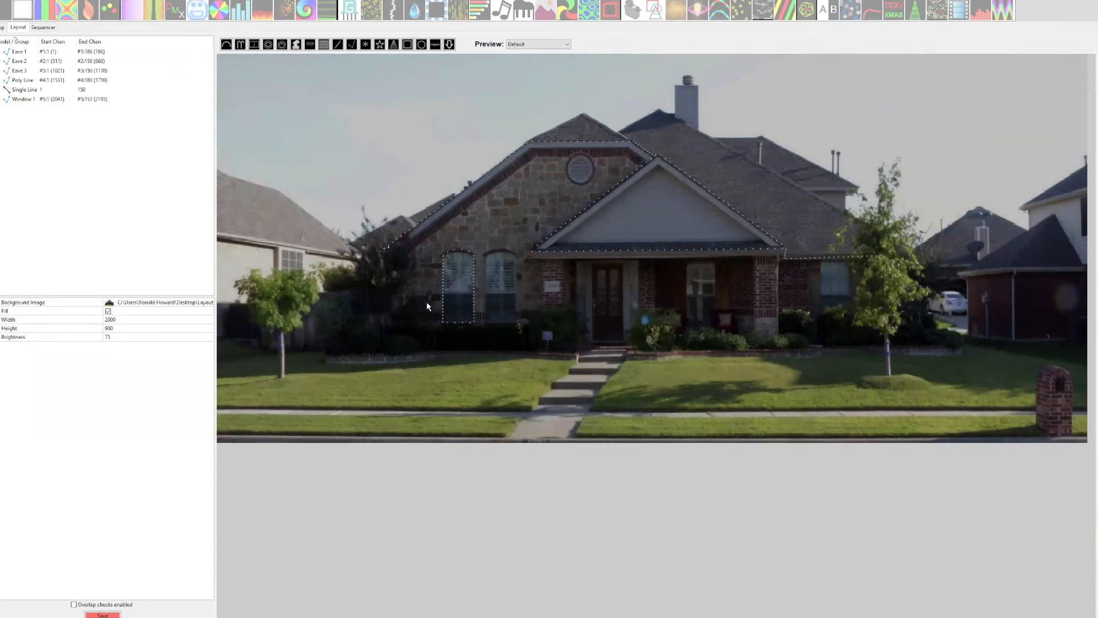
left_click(444, 312)
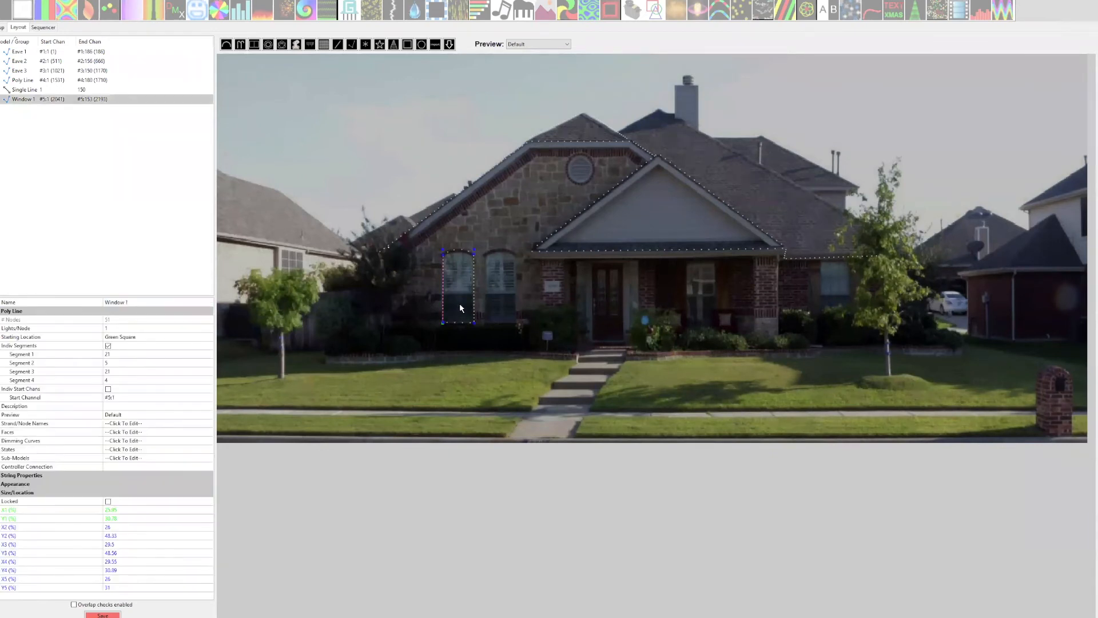
left_click(412, 310)
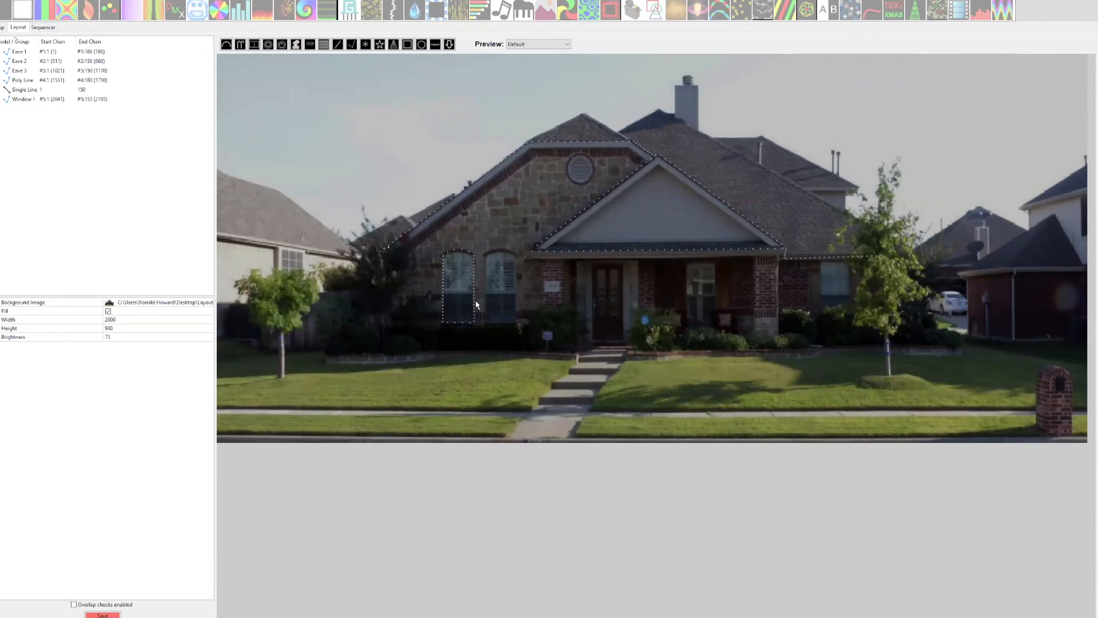
Open the sub-models of Window 1 and add a sub-model, entering a name that starts with "Win".
left_click(443, 306)
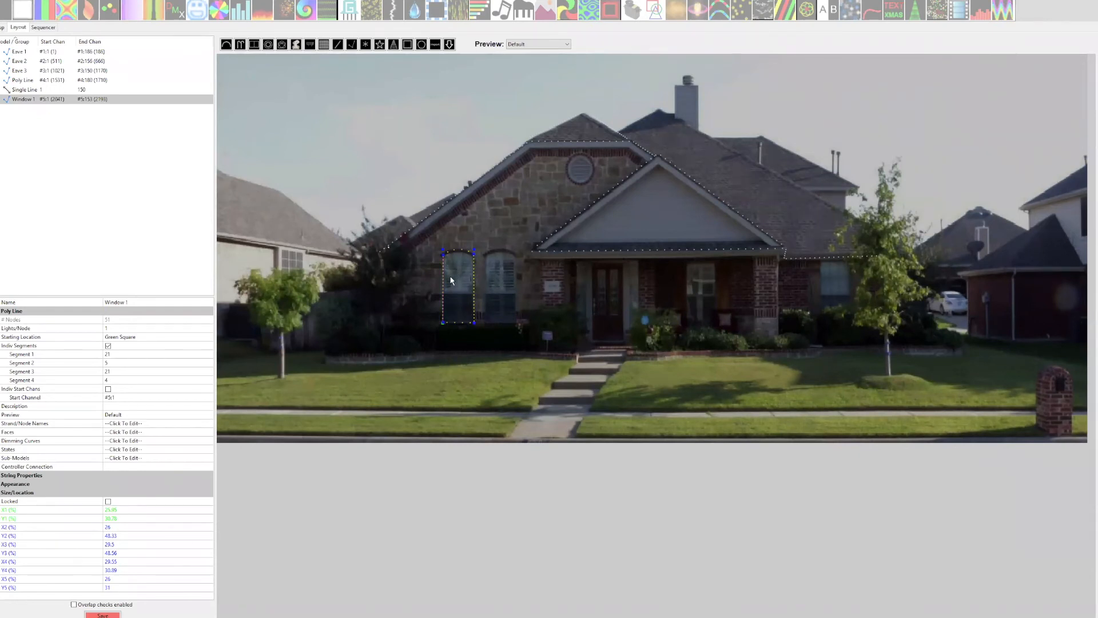
left_click(207, 457)
left_click(207, 457)
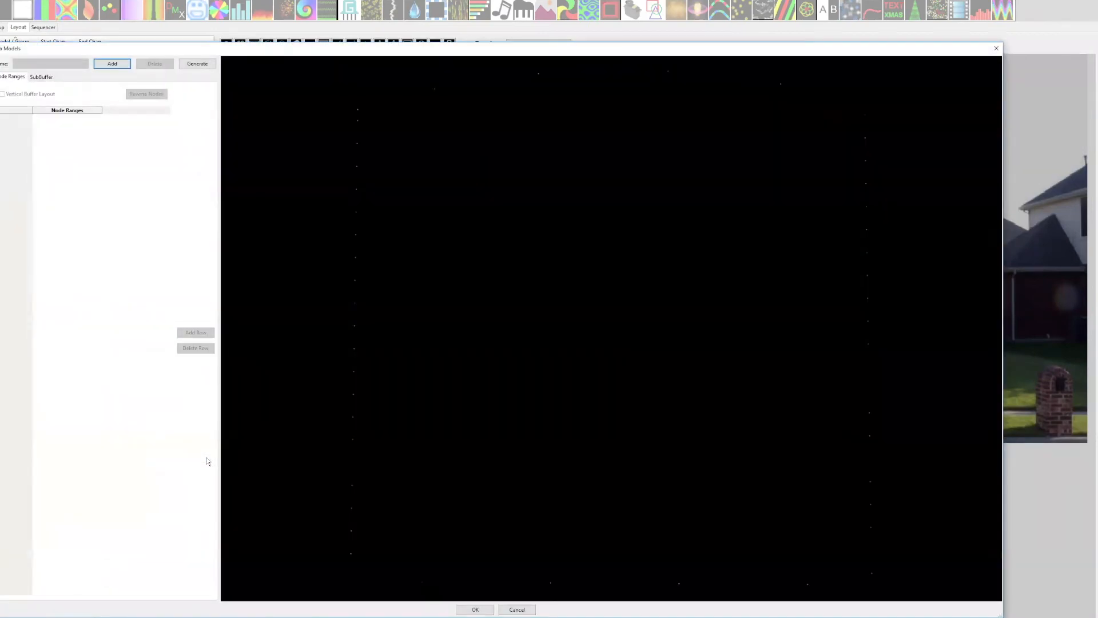
left_click(124, 67)
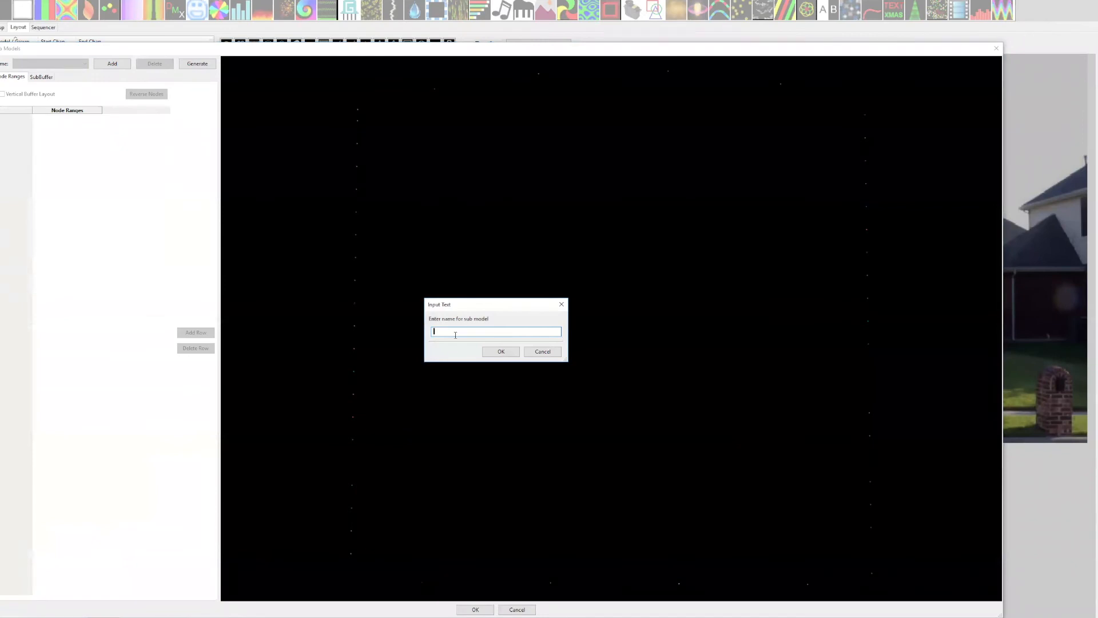
type("Win")
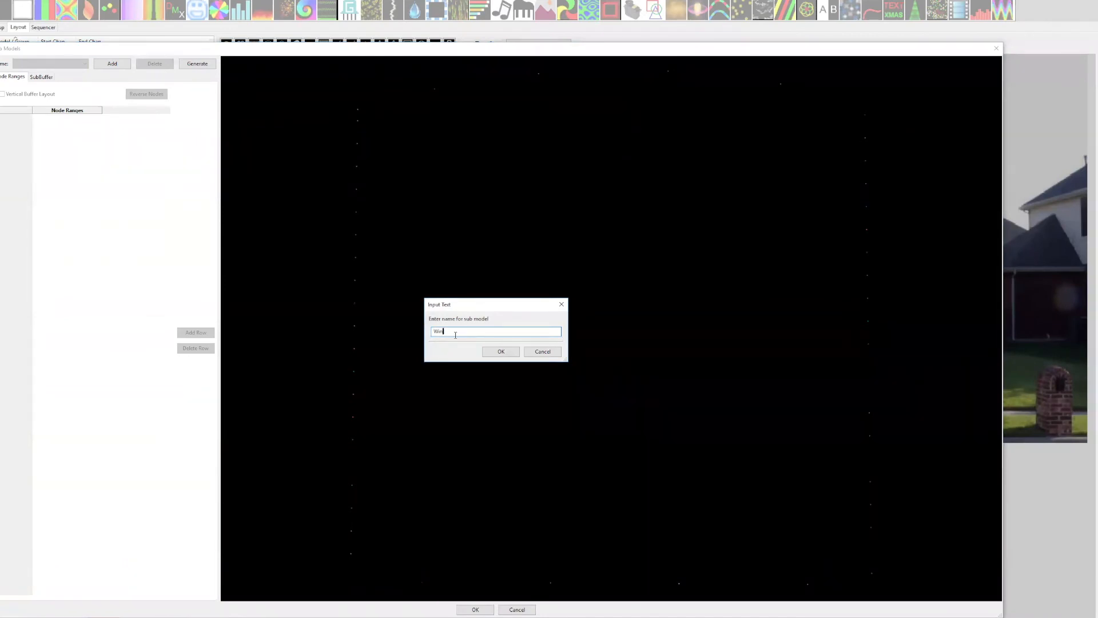
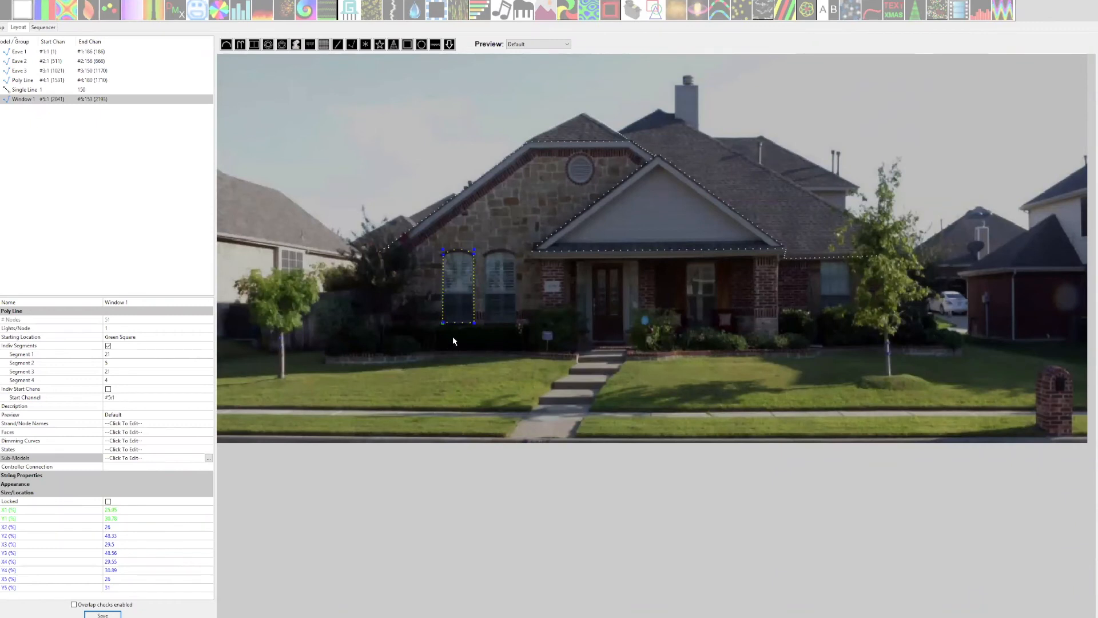
Duplicate the Window 1 outline and position the copy around the neighbouring arched window.
left_click(442, 310)
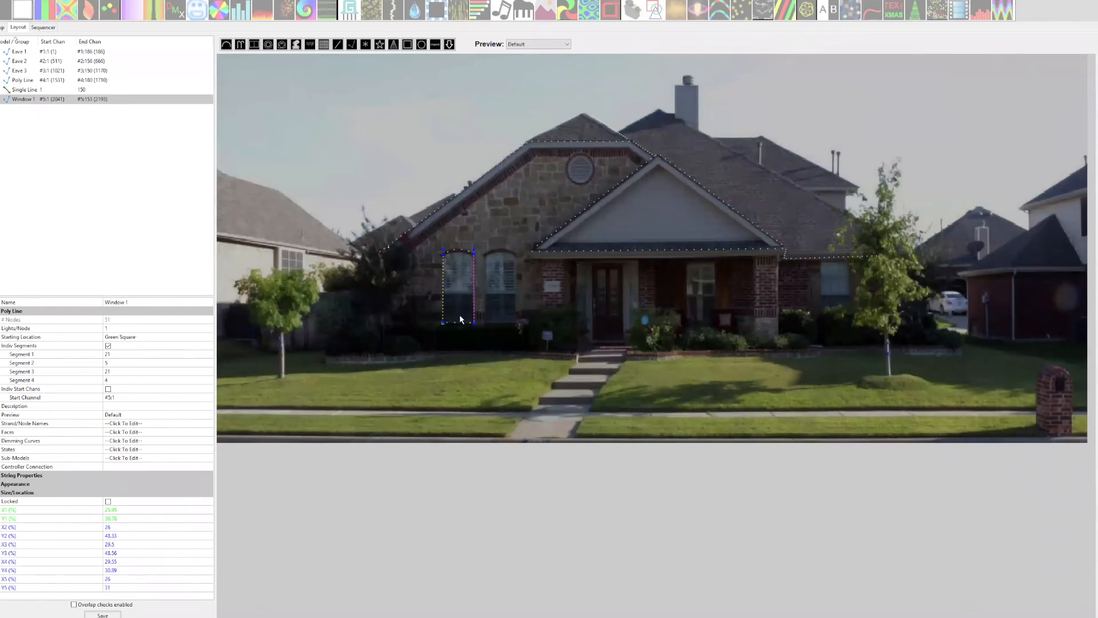
left_click(427, 311)
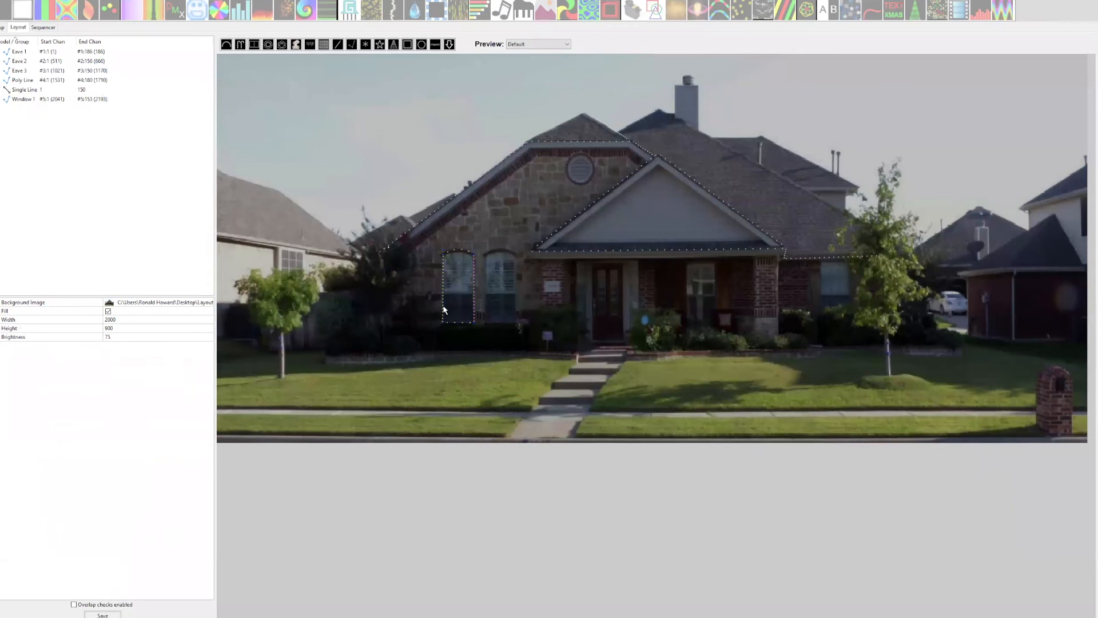
left_click(443, 308)
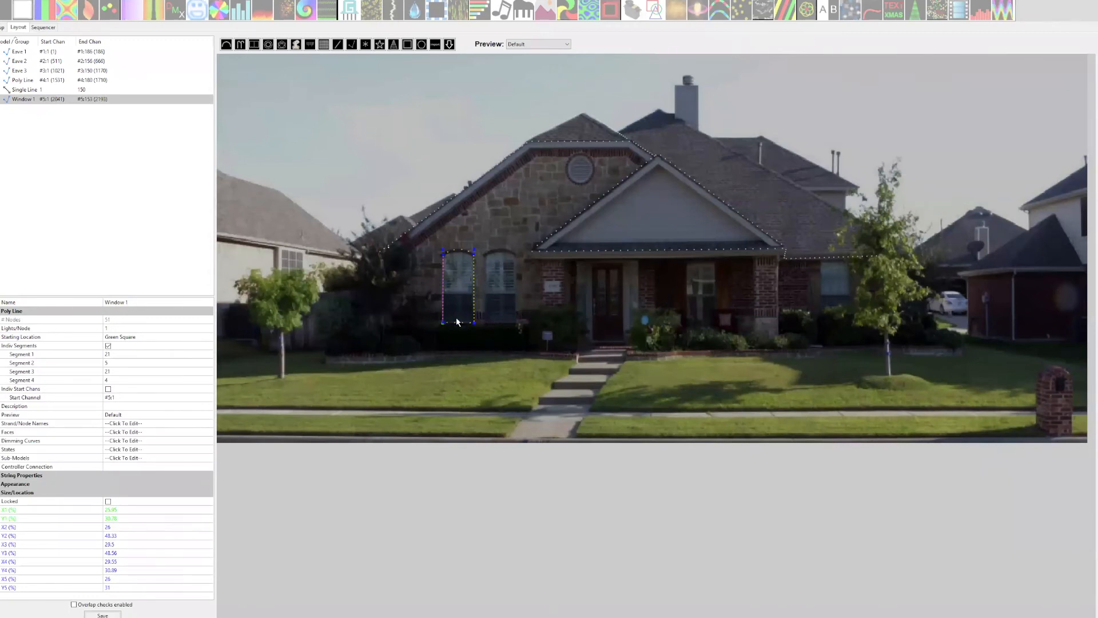
key("ctrl+v")
left_click_drag(491, 314, 508, 321)
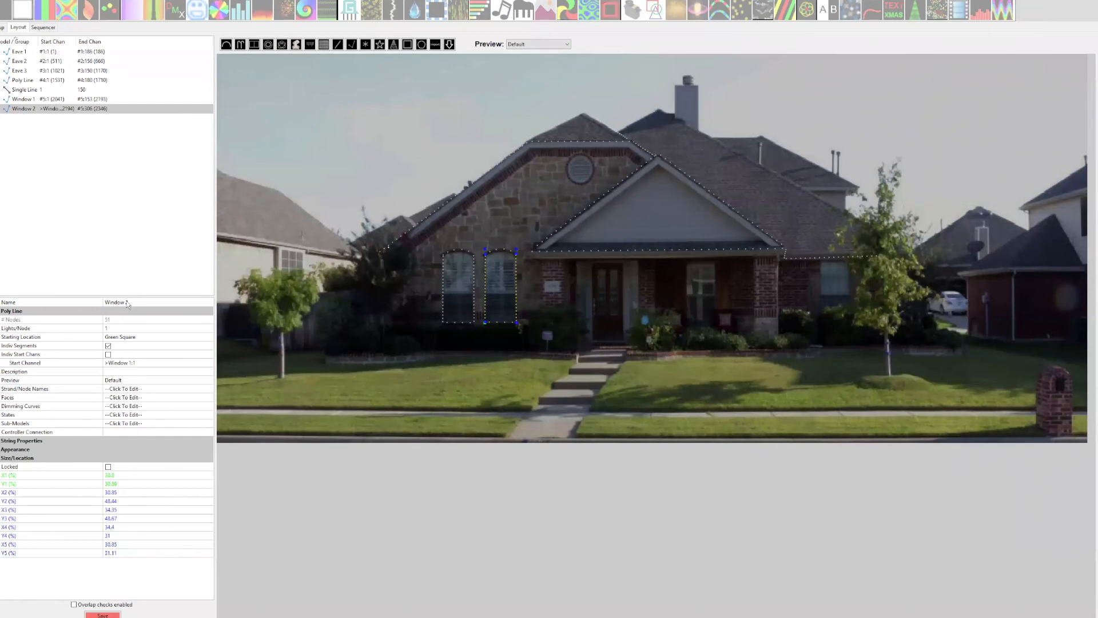
Set the start channel of Window 2 to #6:1 and save the layout.
left_click(445, 307)
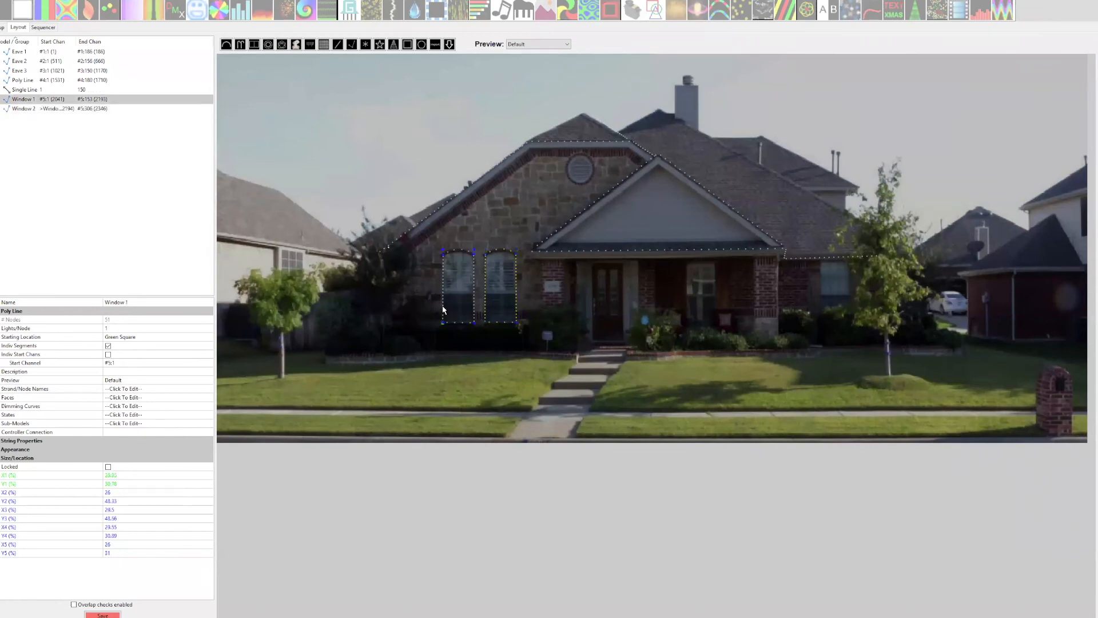
left_click(497, 308)
left_click(115, 363)
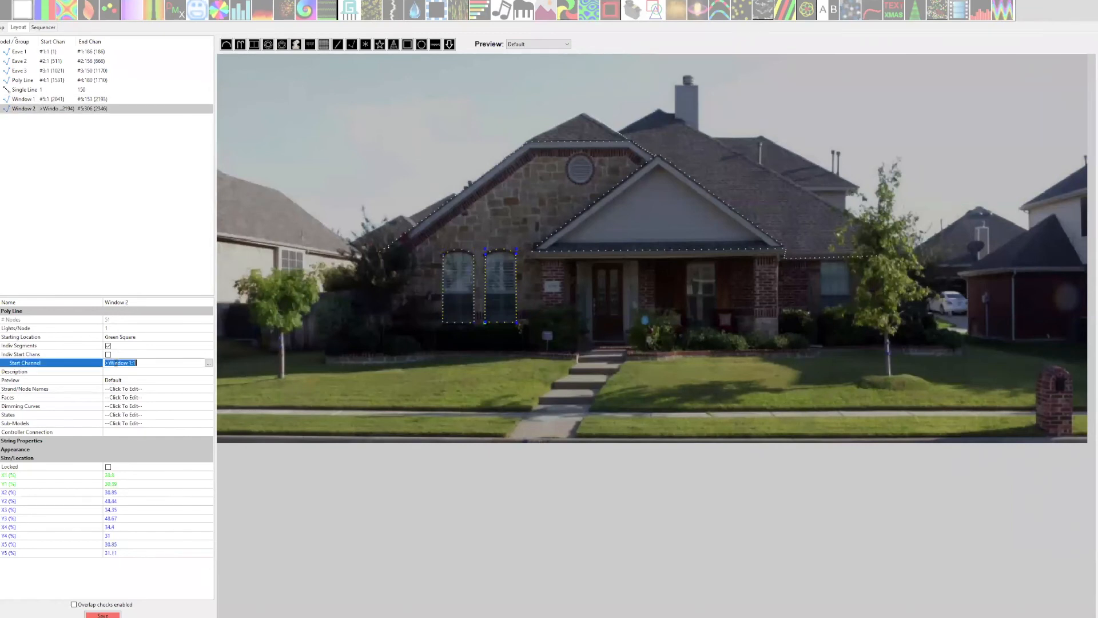
type("#")
type("5")
type(":1")
left_click(149, 355)
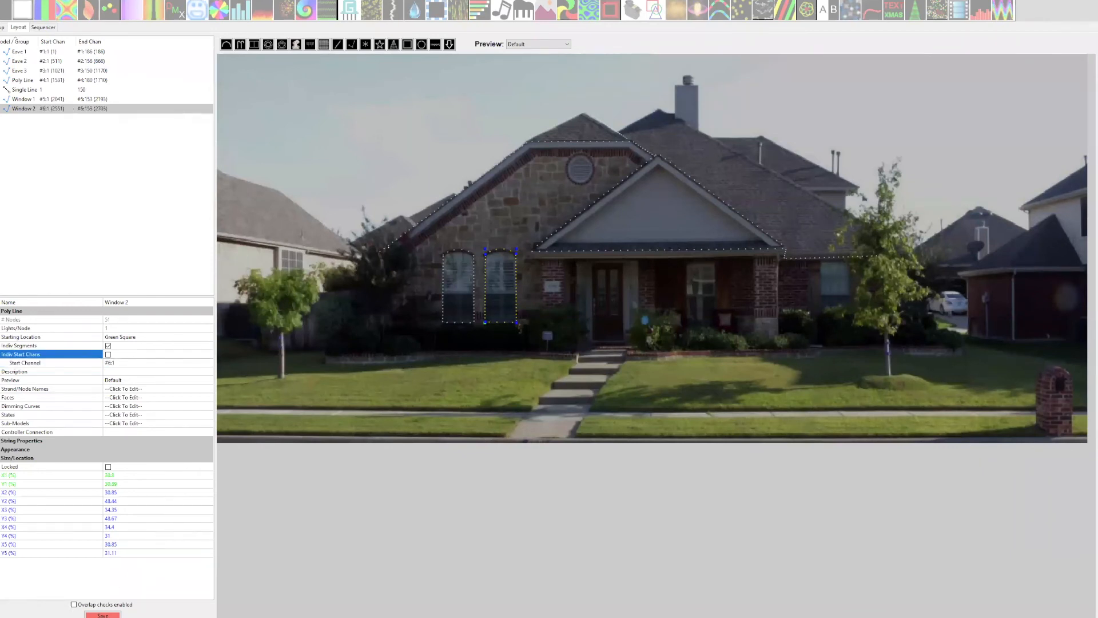
left_click(103, 615)
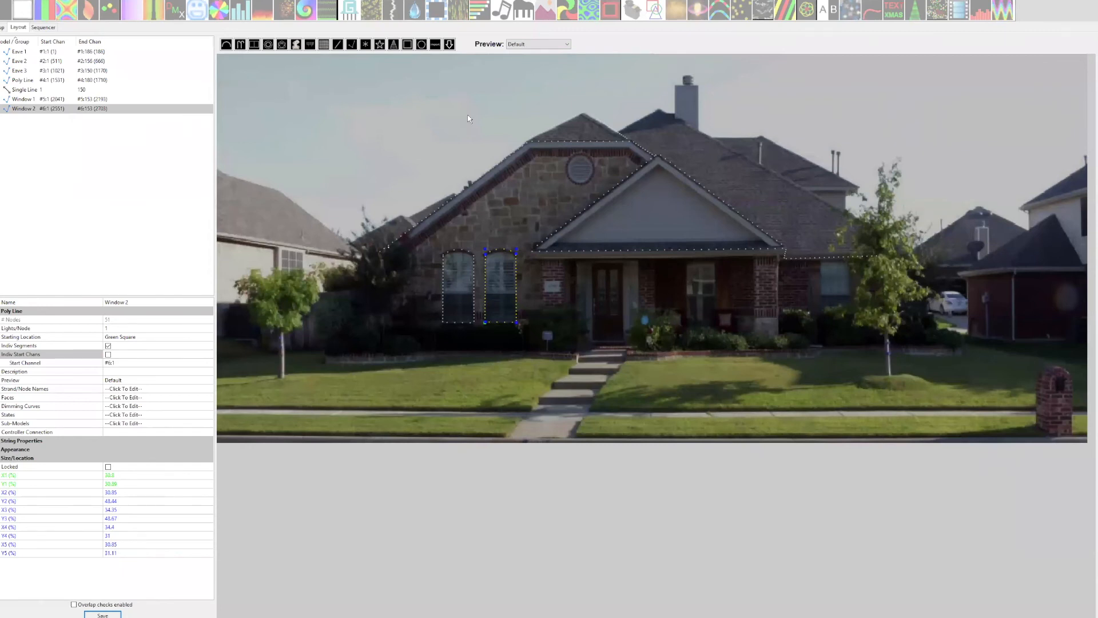
Browse Boscoyo Studio's Christmas and Halloween categories in the downloadable model library, including the stars, and close the library.
left_click(449, 45)
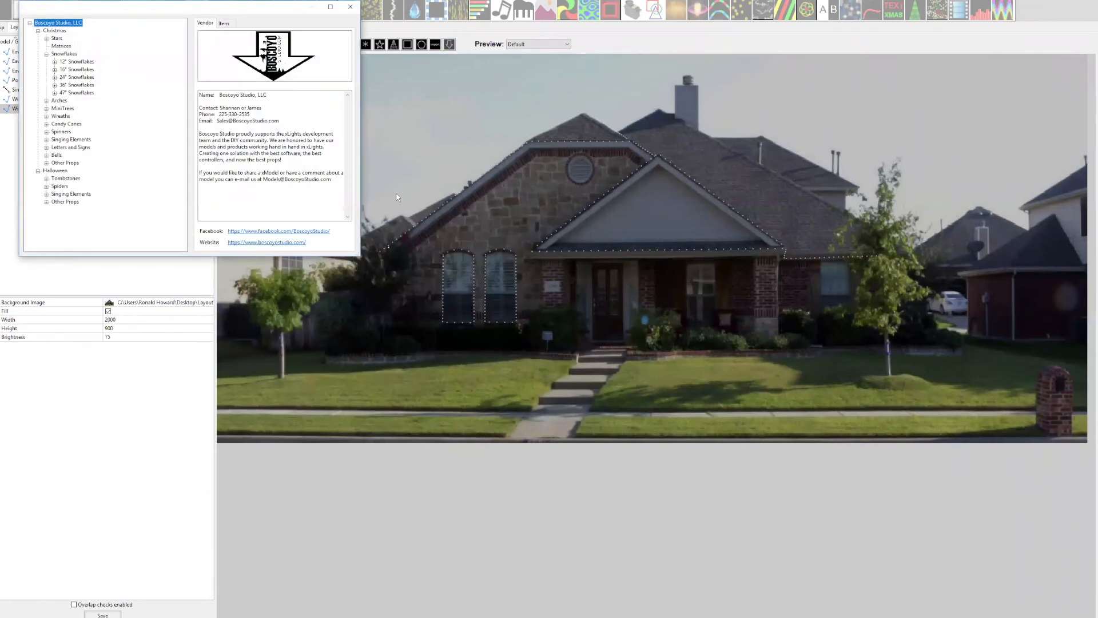
left_click(45, 38)
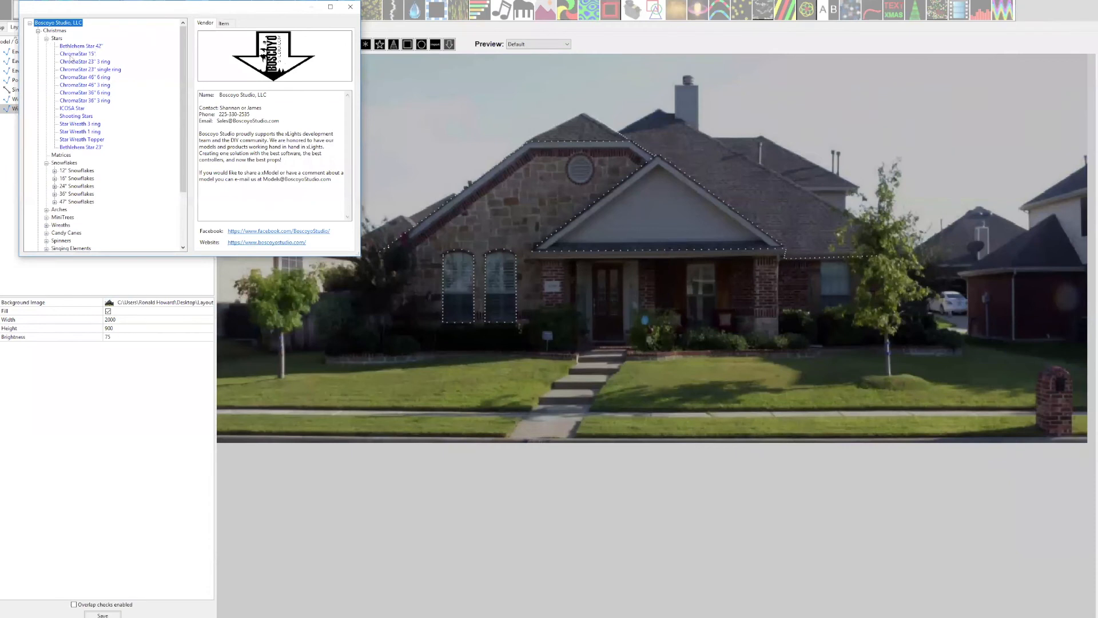
left_click(45, 38)
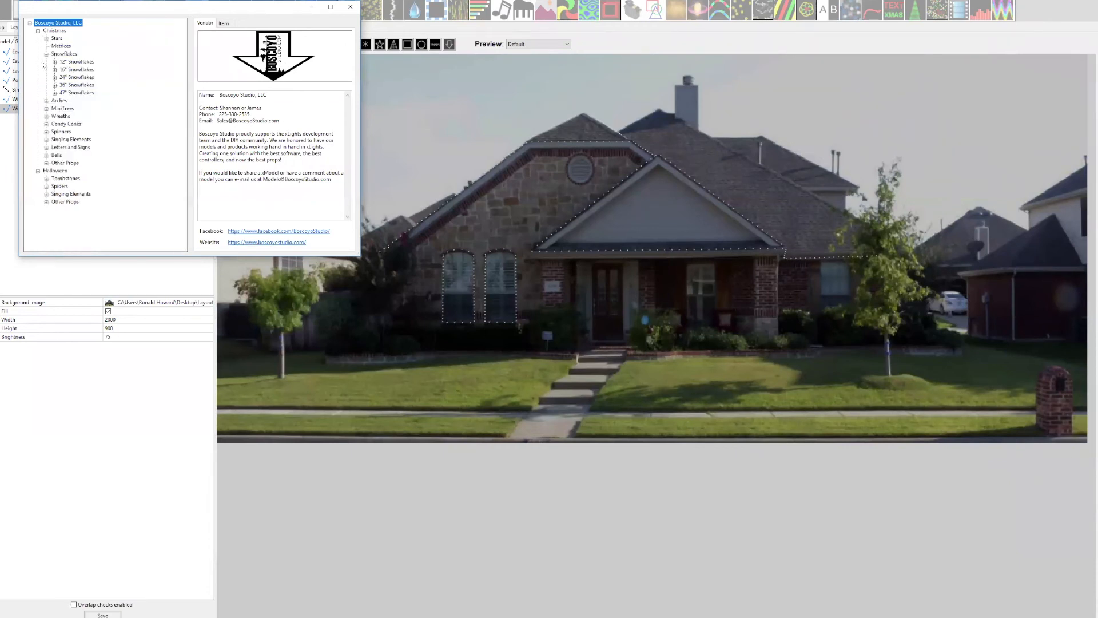
left_click(45, 54)
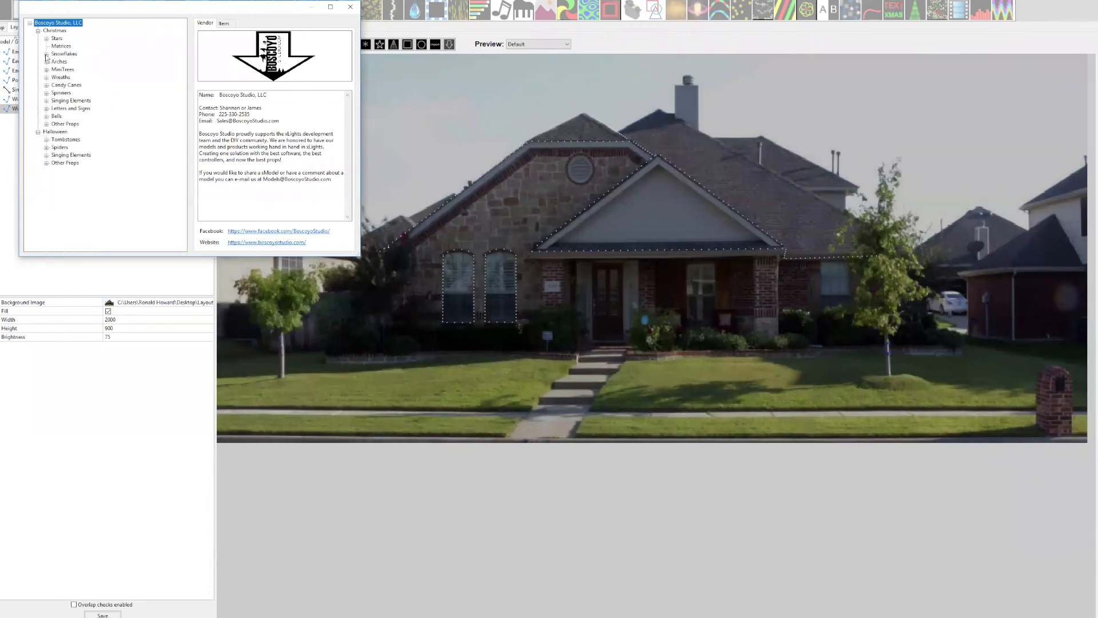
left_click(38, 132)
left_click(38, 132)
left_click(47, 108)
left_click(350, 7)
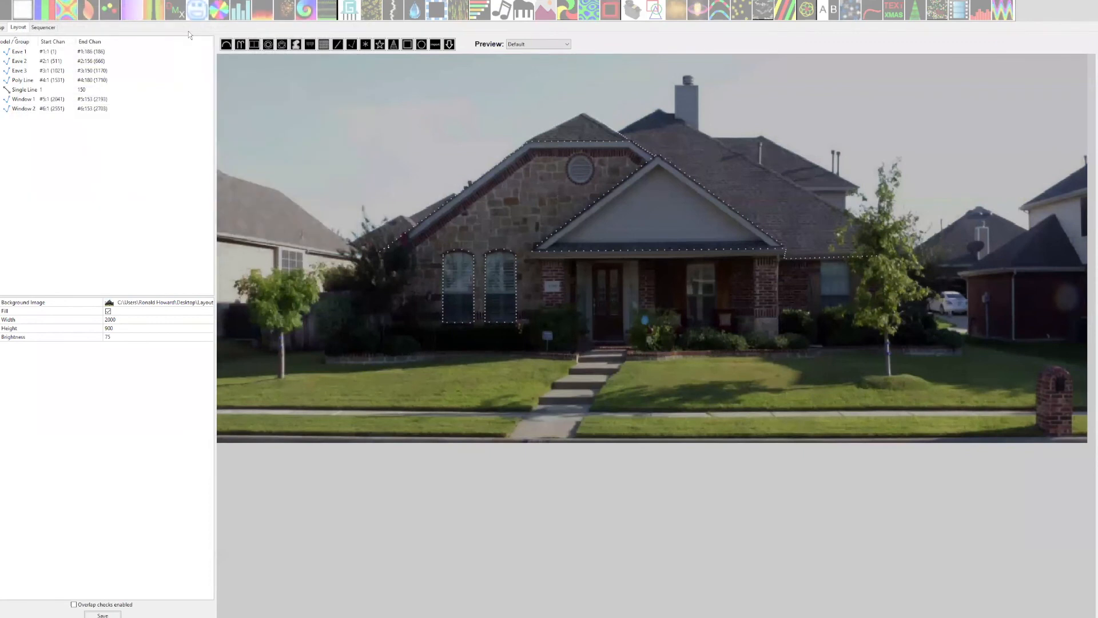
Purge the vendor cache and reopen the downloadable model library.
left_click(2, 0)
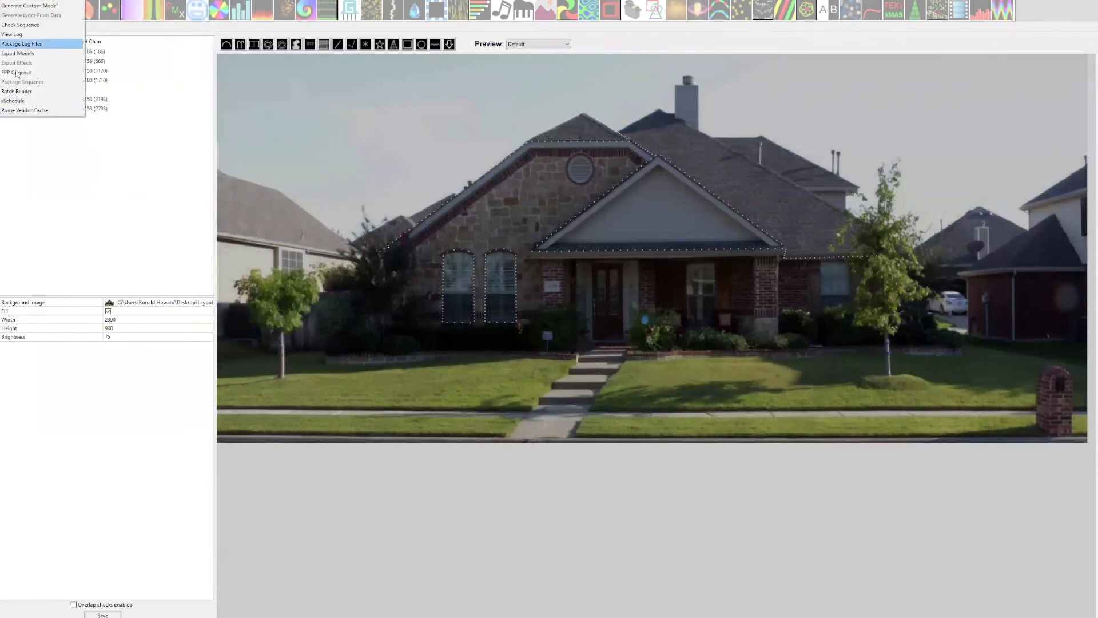
left_click(19, 111)
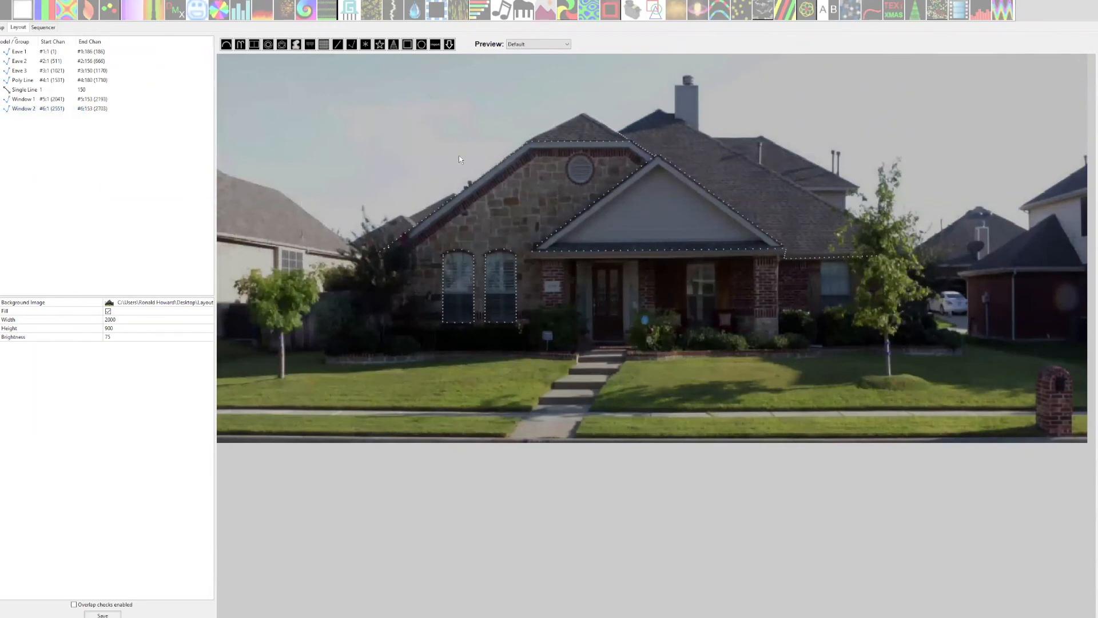
left_click(449, 44)
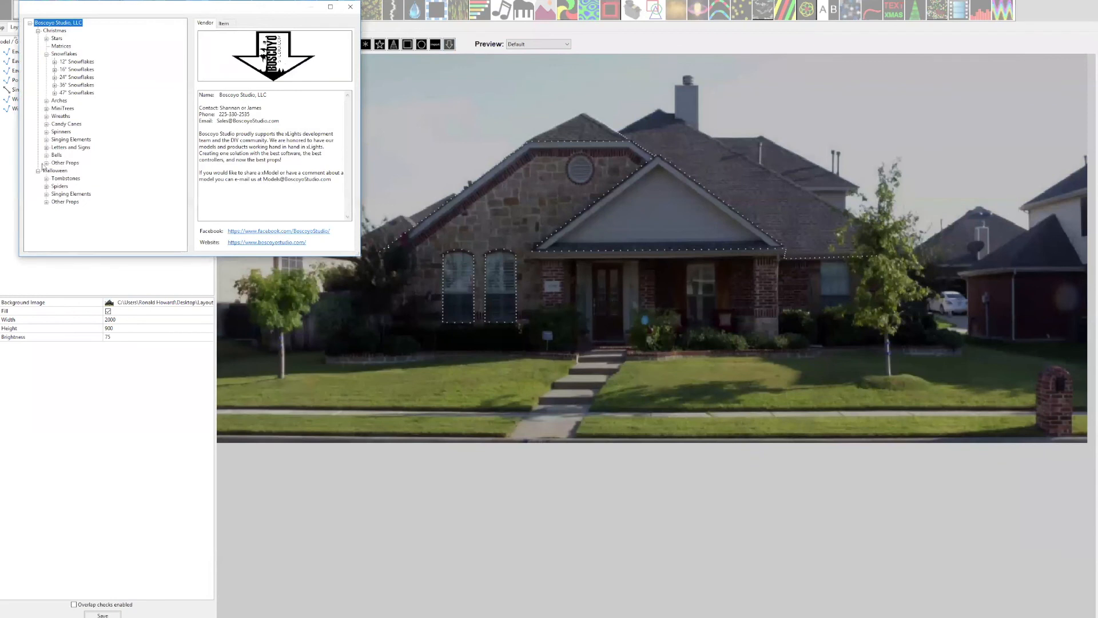
Insert the Mega Spinner 46" model from Boscoyo Studio's Christmas spinners.
left_click(46, 140)
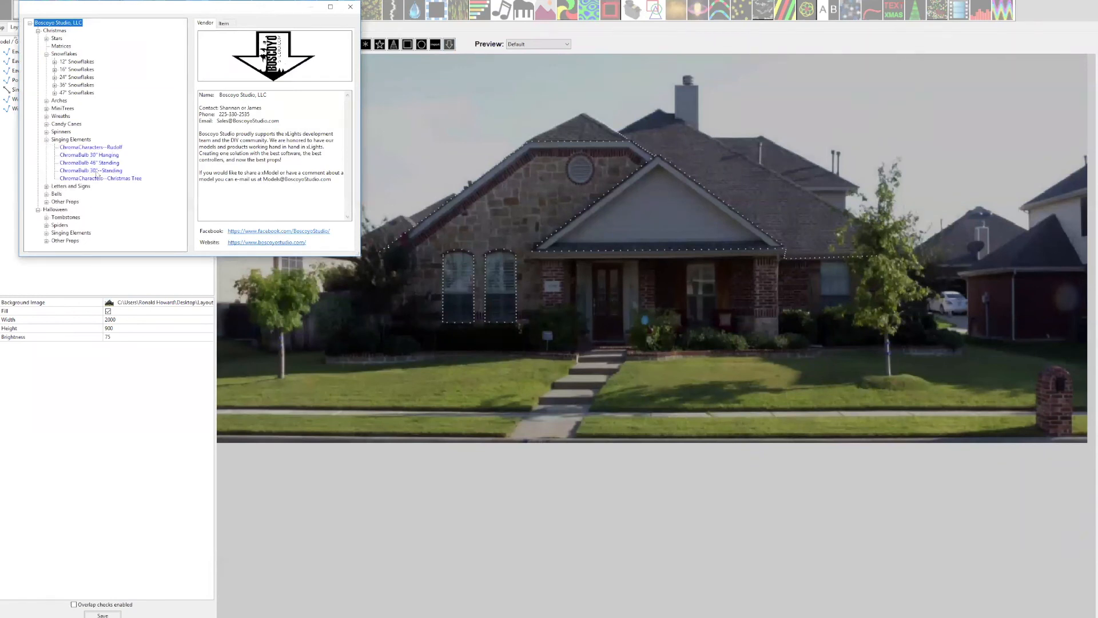
left_click(46, 140)
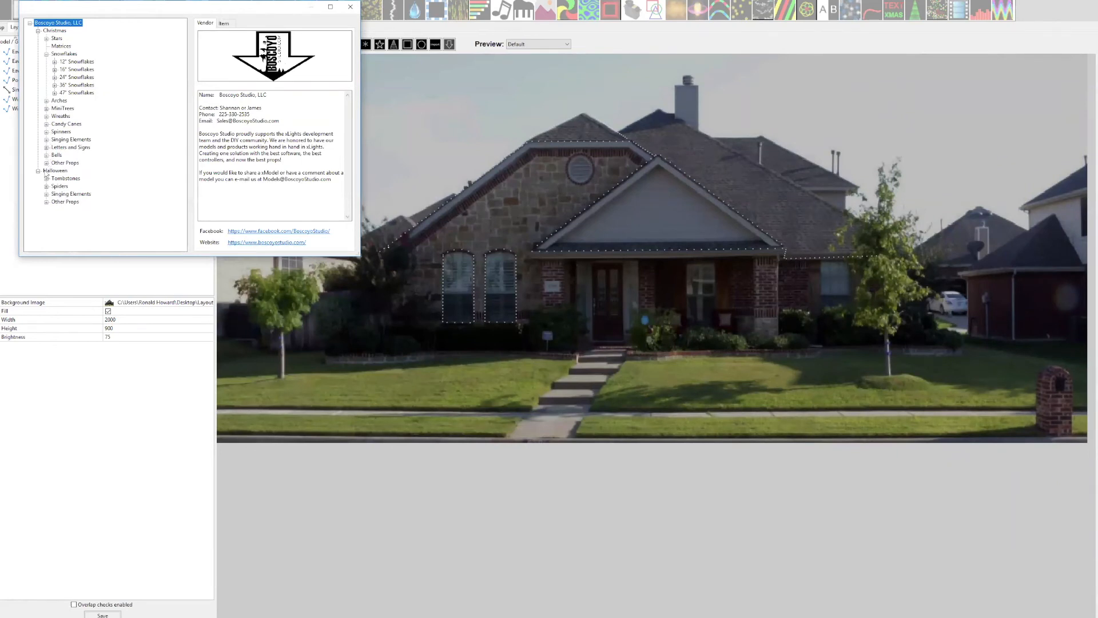
left_click(46, 132)
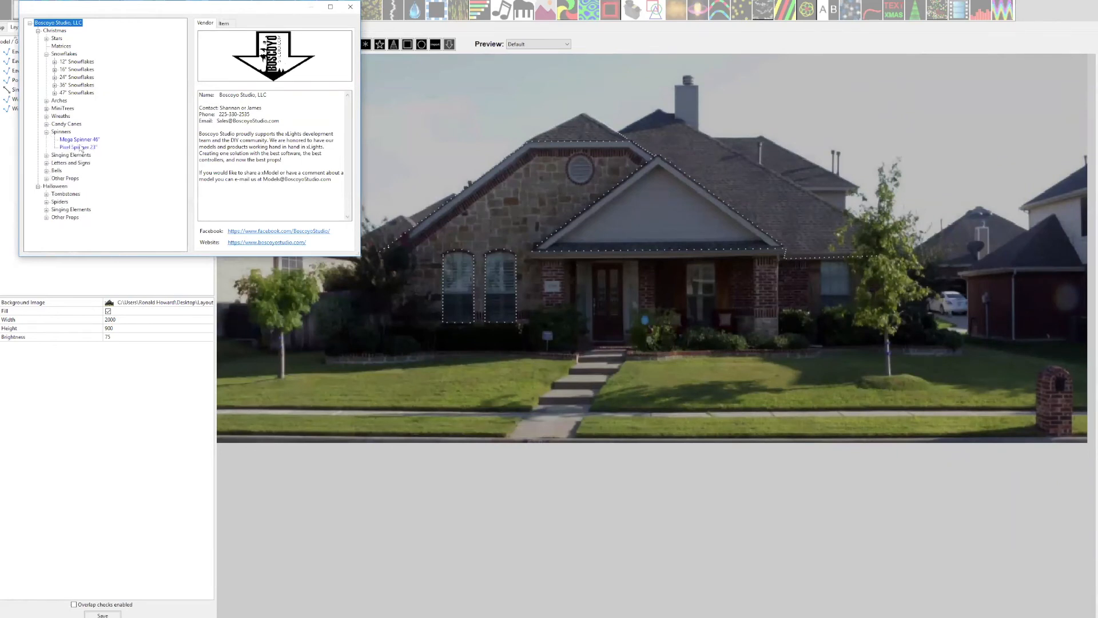
left_click(80, 139)
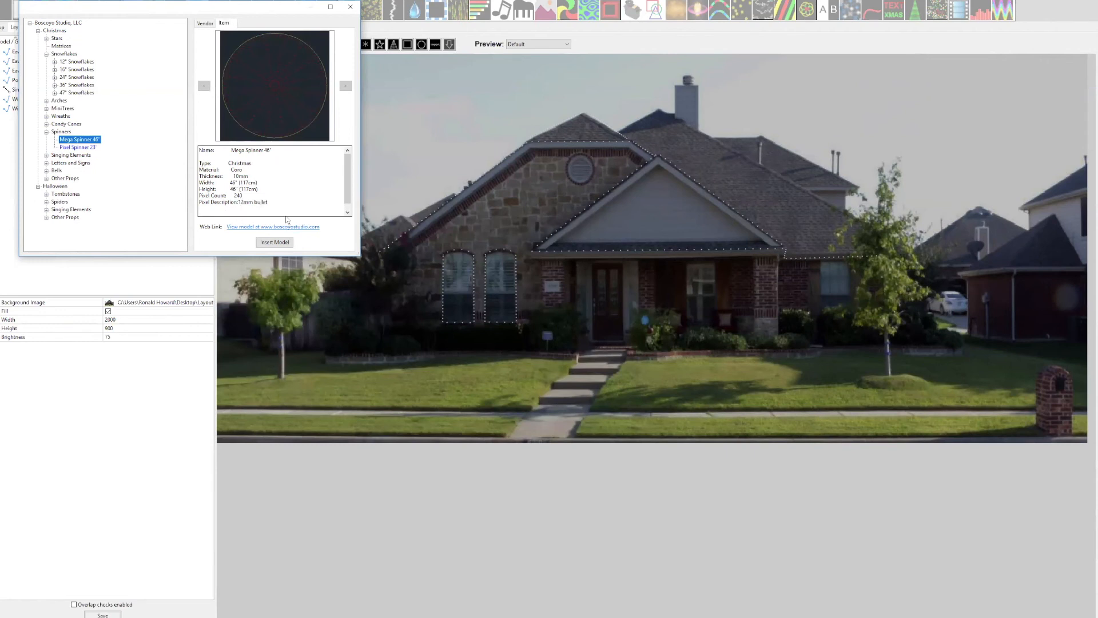
left_click(346, 211)
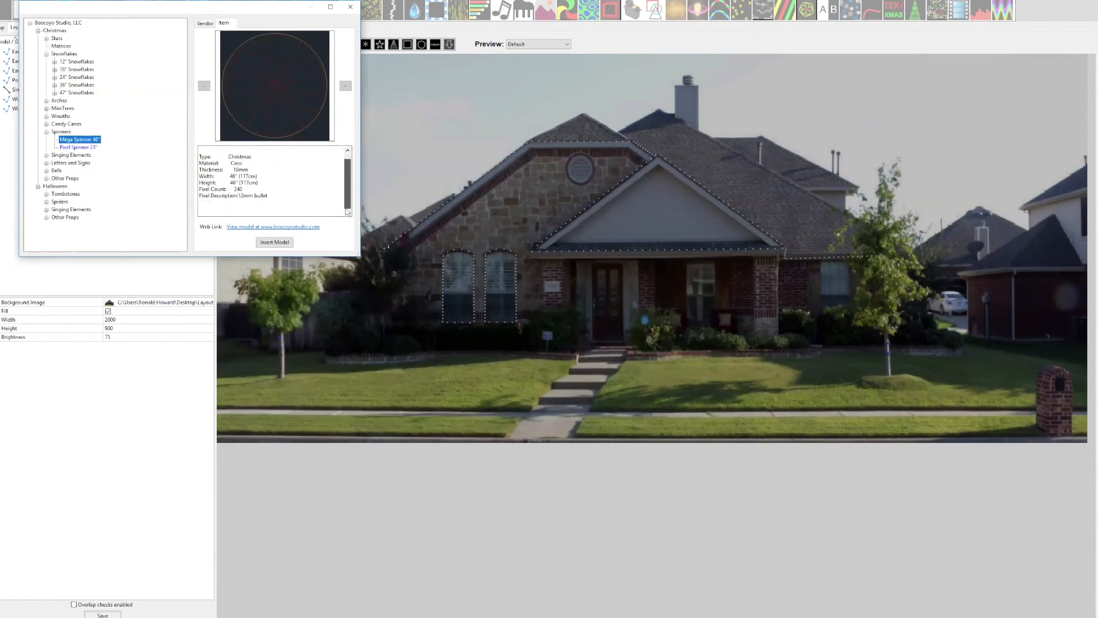
scroll(347, 202, "up", 1)
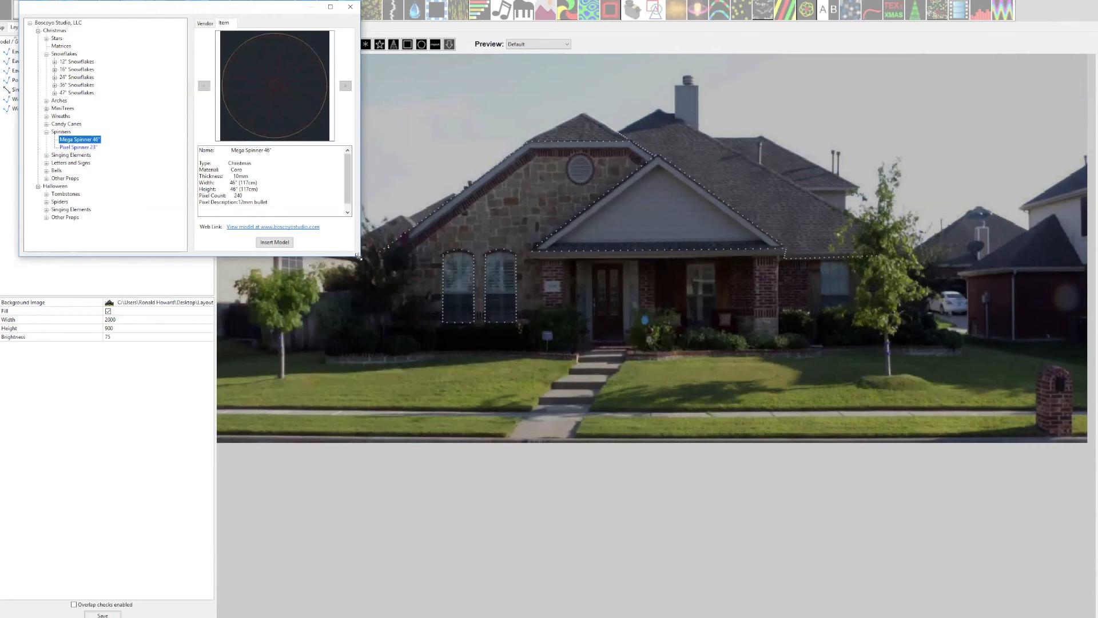
left_click_drag(358, 257, 375, 287)
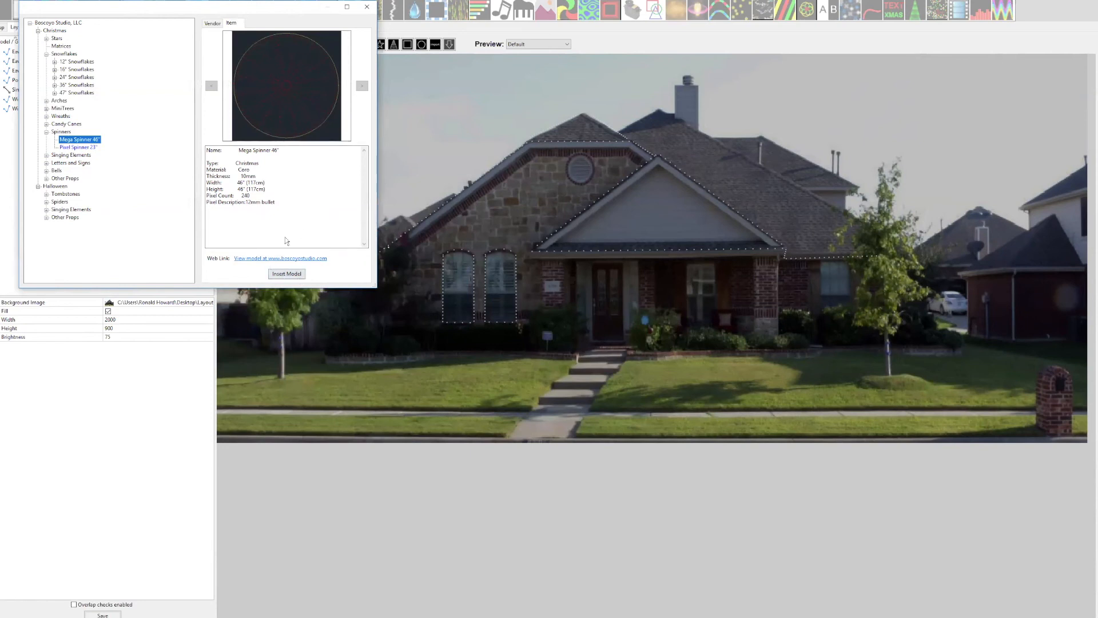
left_click(288, 275)
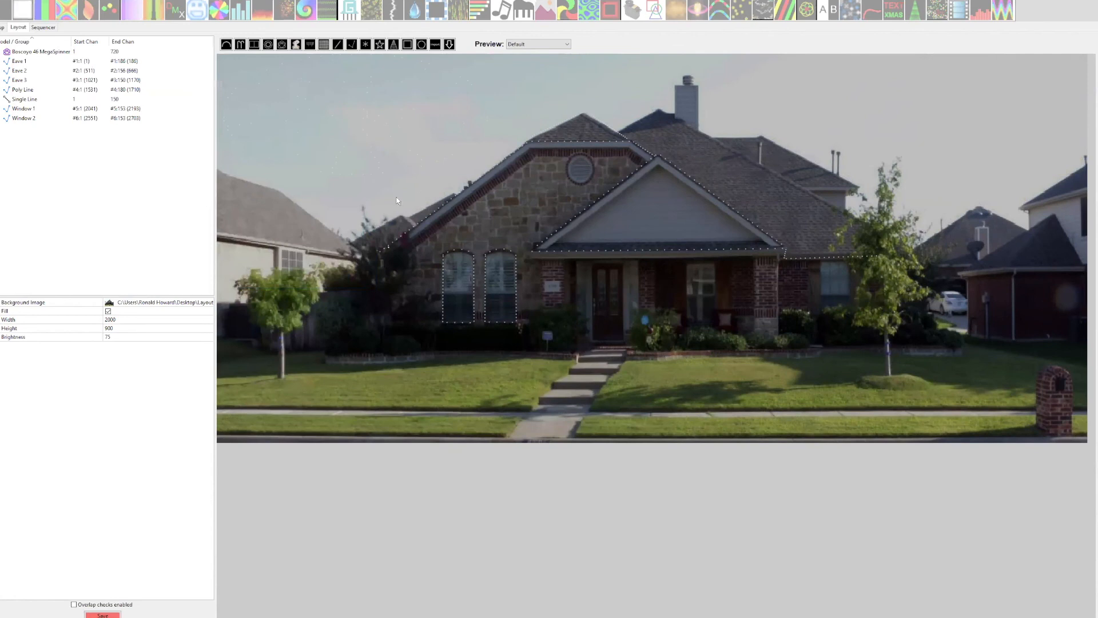
Shrink the MegaSpinner to about 4.7 wide and 11.11 high and place it centrally in the front gable.
left_click(383, 150)
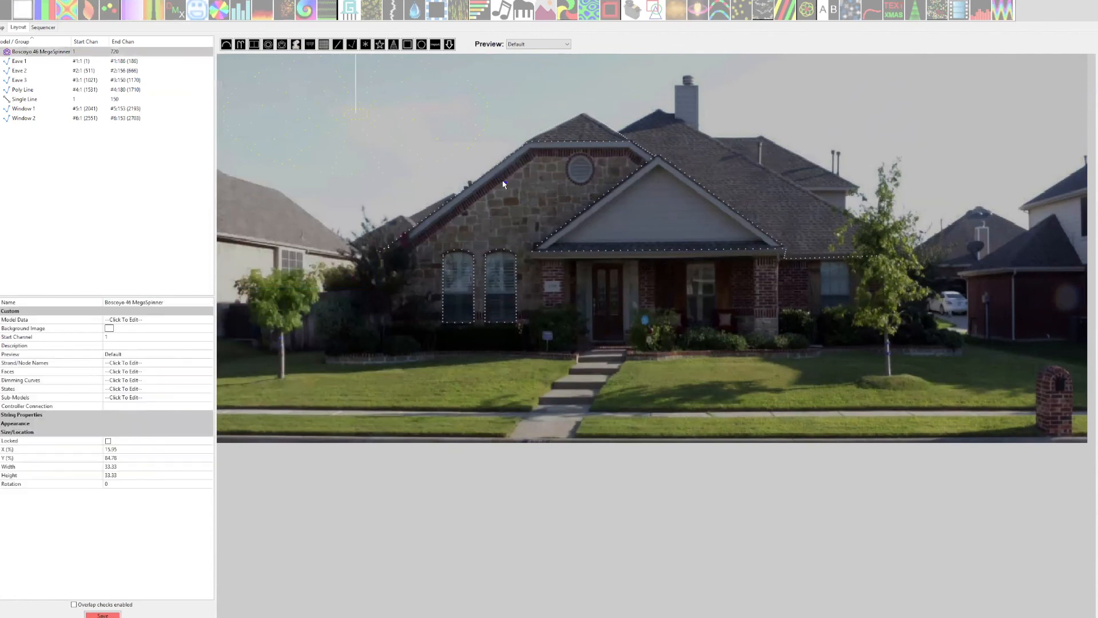
left_click_drag(502, 181, 657, 216)
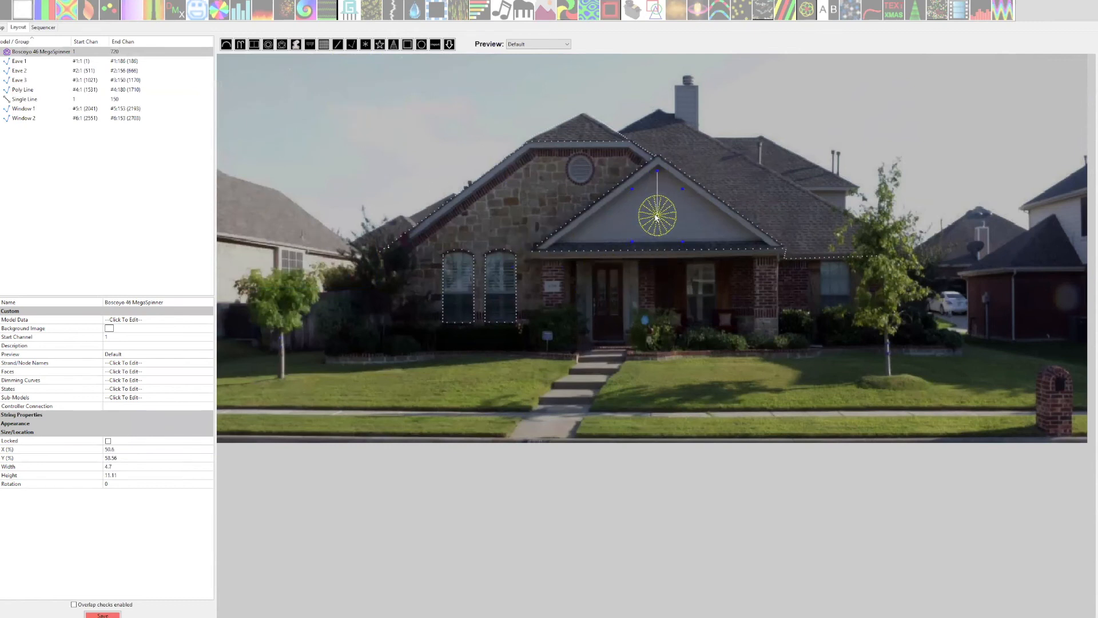
Show the wiring view of the MegaSpinner and enlarge its window until the node numbers are readable.
right_click(657, 216)
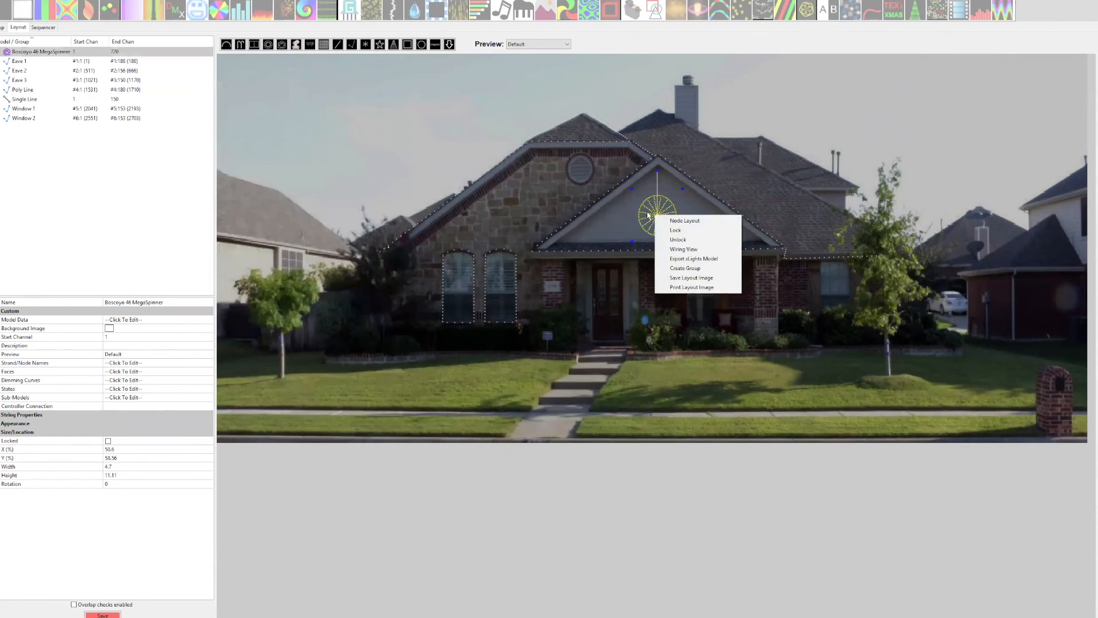
left_click(649, 215)
left_click(657, 217)
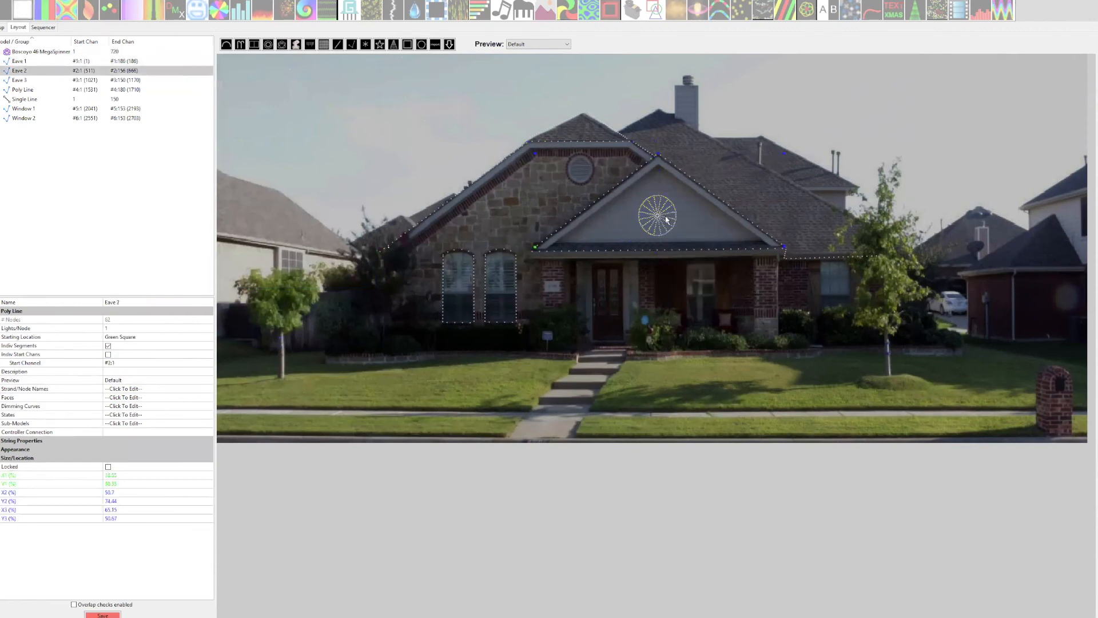
left_click(666, 220)
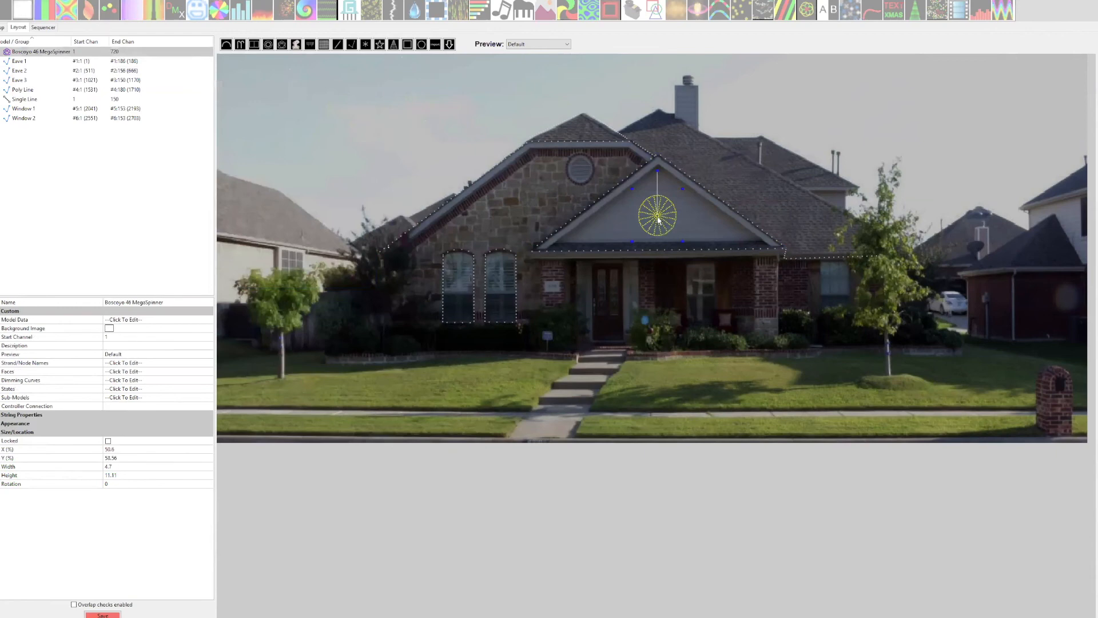
right_click(658, 220)
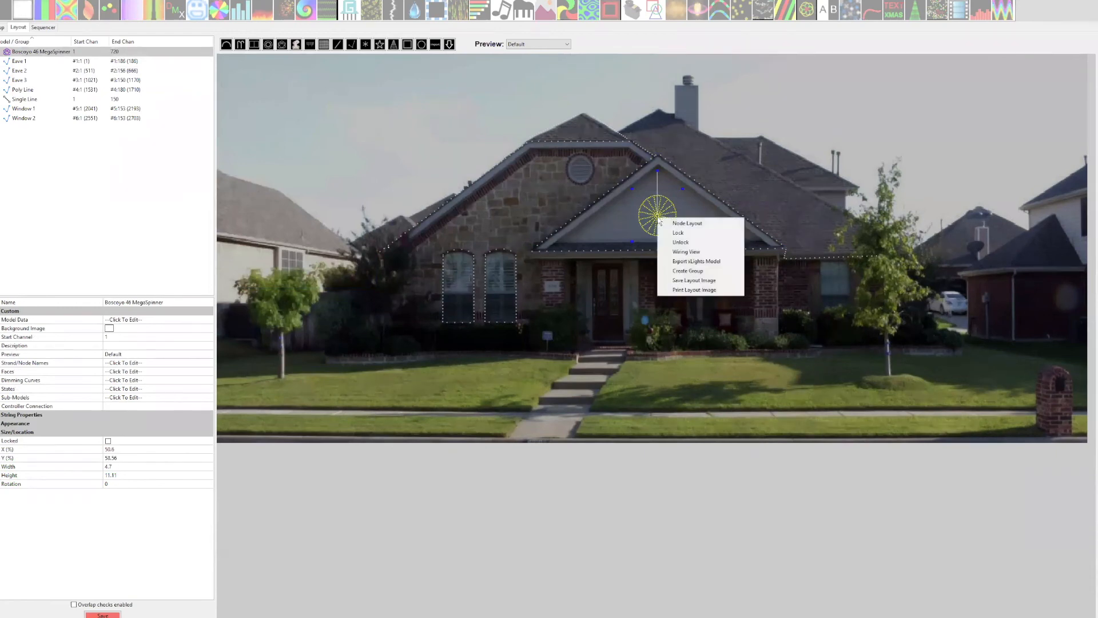
left_click(694, 253)
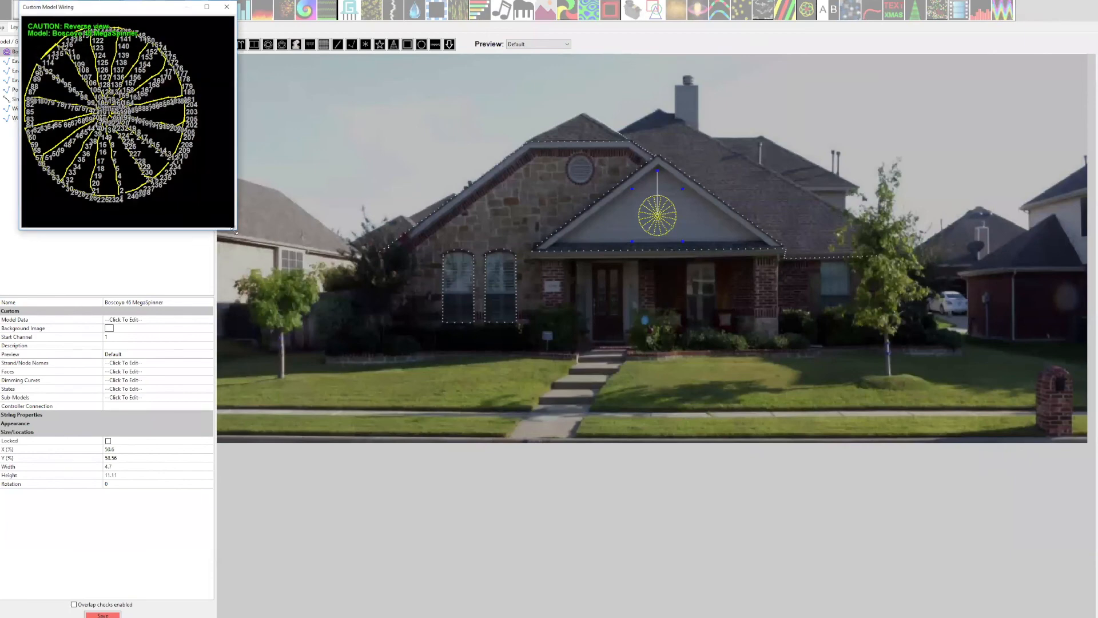
left_click_drag(238, 230, 661, 497)
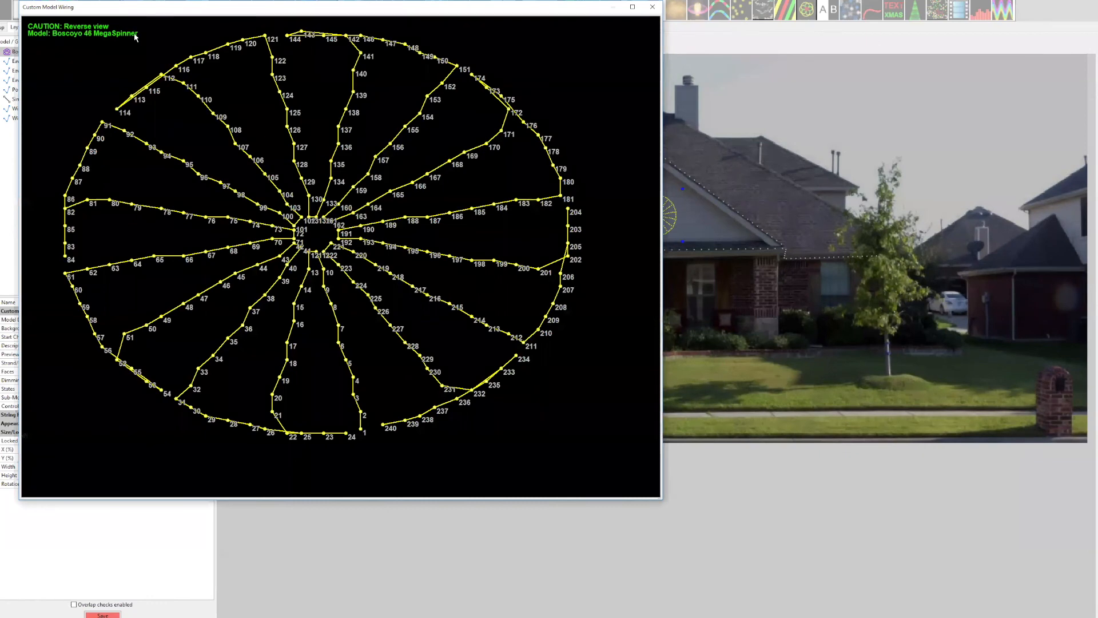
Switch the MegaSpinner wiring diagram to the front view and return it to the rear view.
right_click(217, 200)
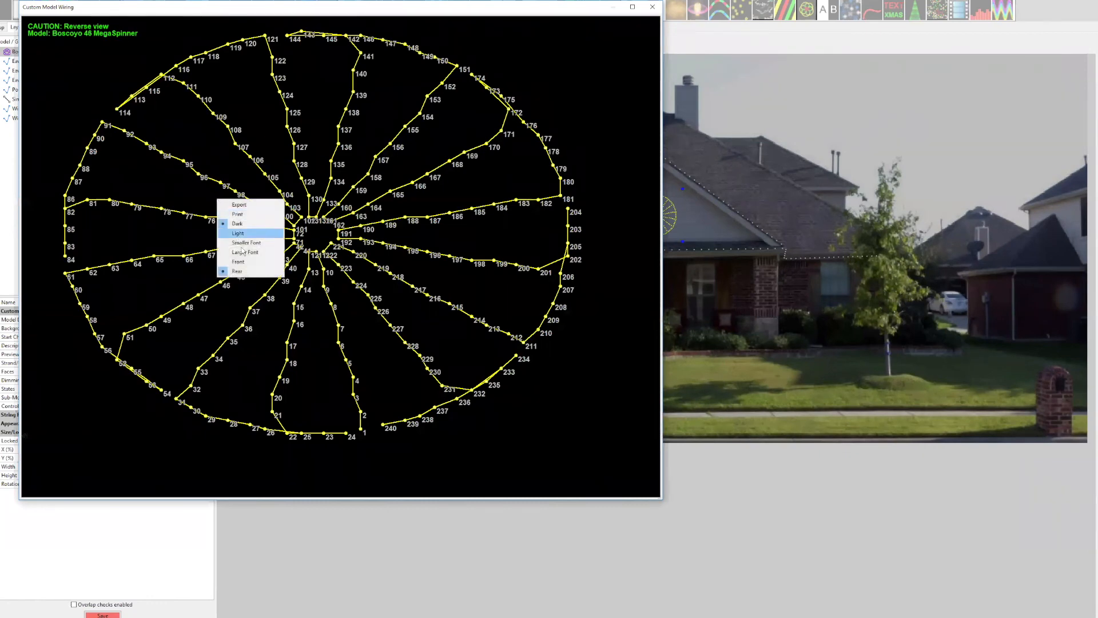
left_click(242, 267)
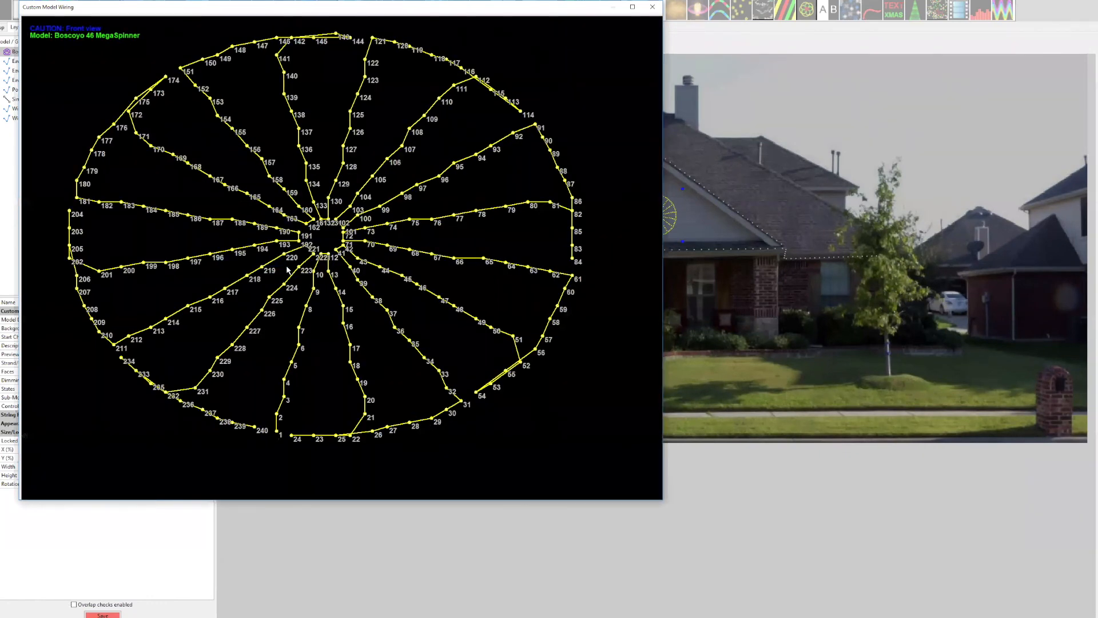
right_click(286, 267)
left_click(309, 339)
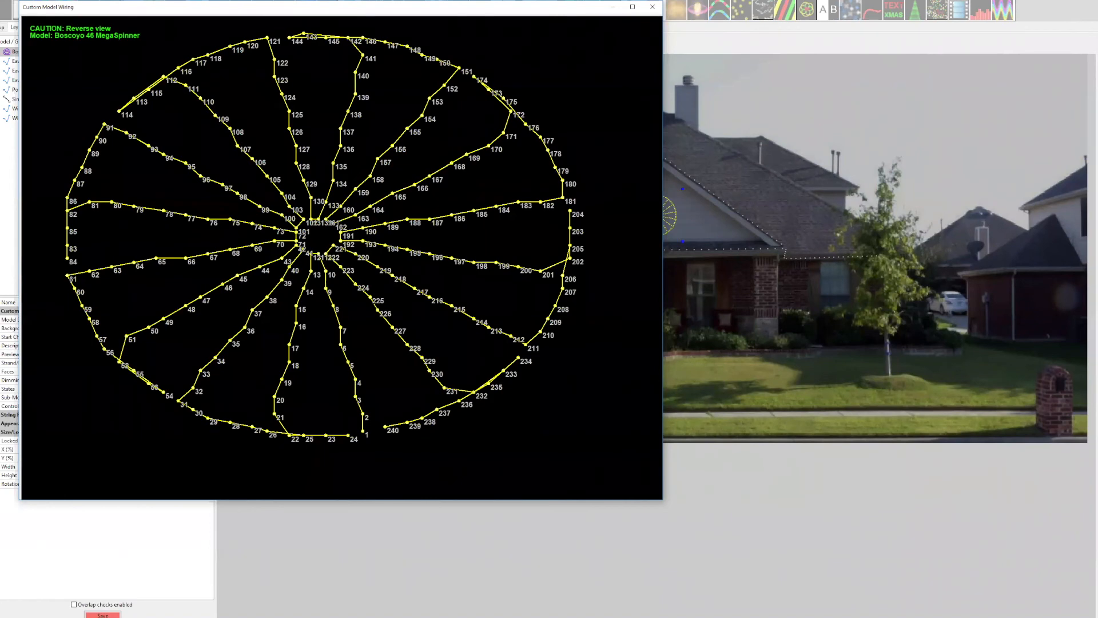
Close the wiring diagram and open the sub-models of the MegaSpinner in the front gable.
left_click(652, 8)
left_click(656, 226)
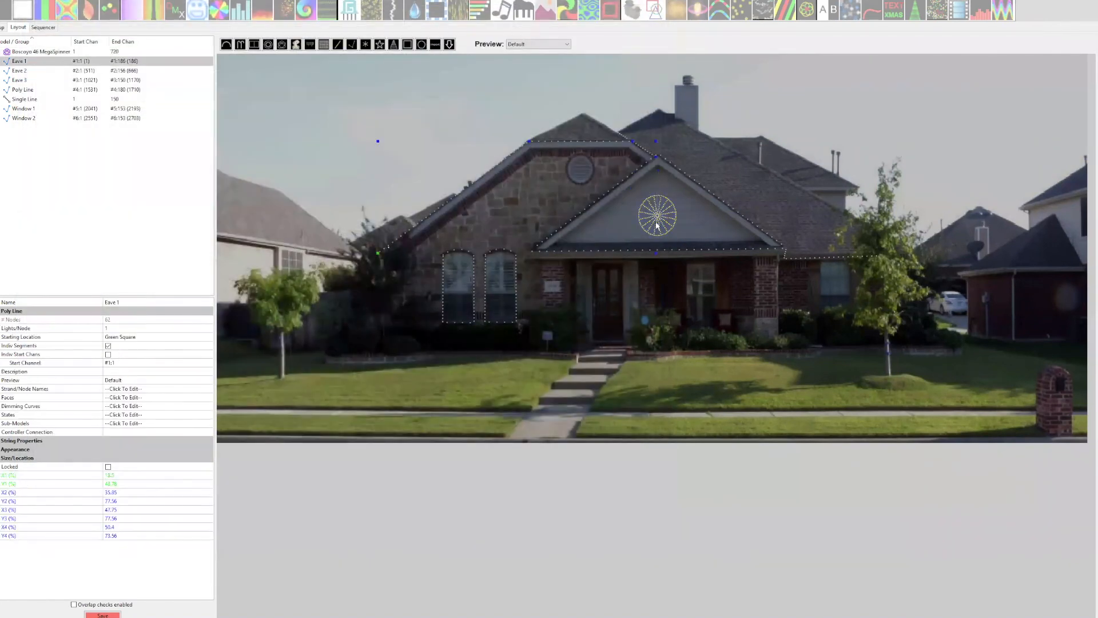
left_click(657, 223)
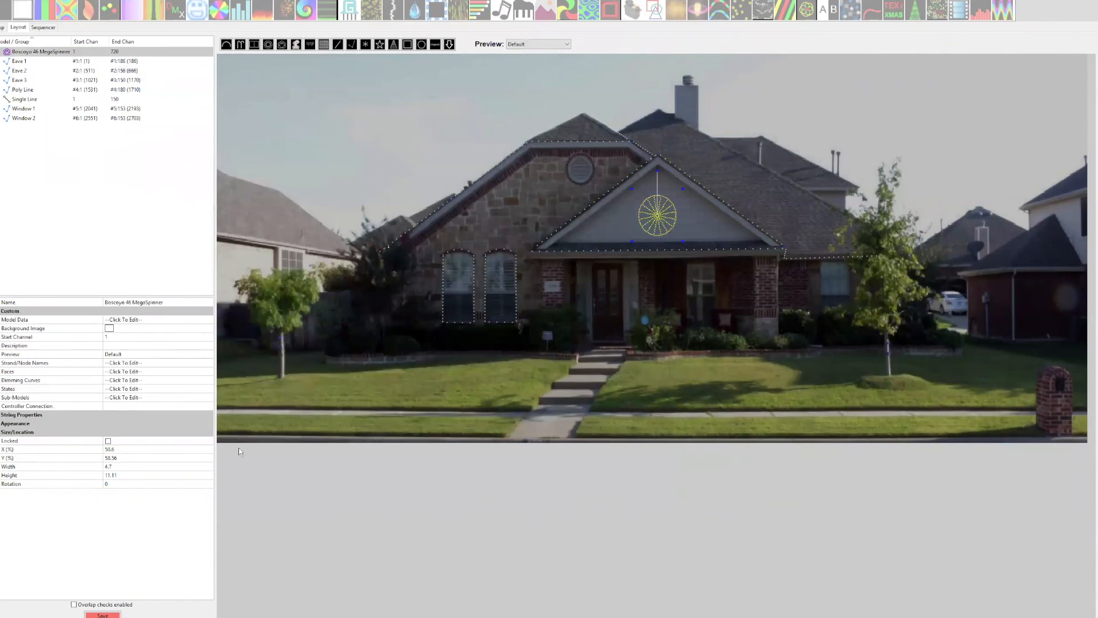
left_click(205, 396)
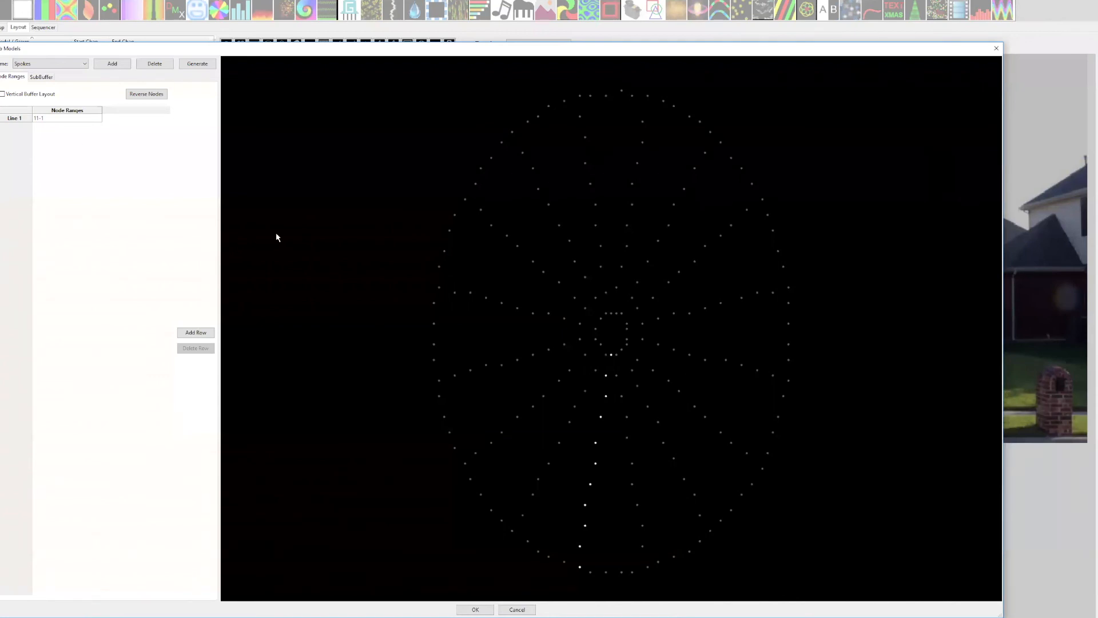
Examine the node ranges of the MegaSpinner's Spokes and Circle sub-models, then leave them without saving changes.
left_click(84, 64)
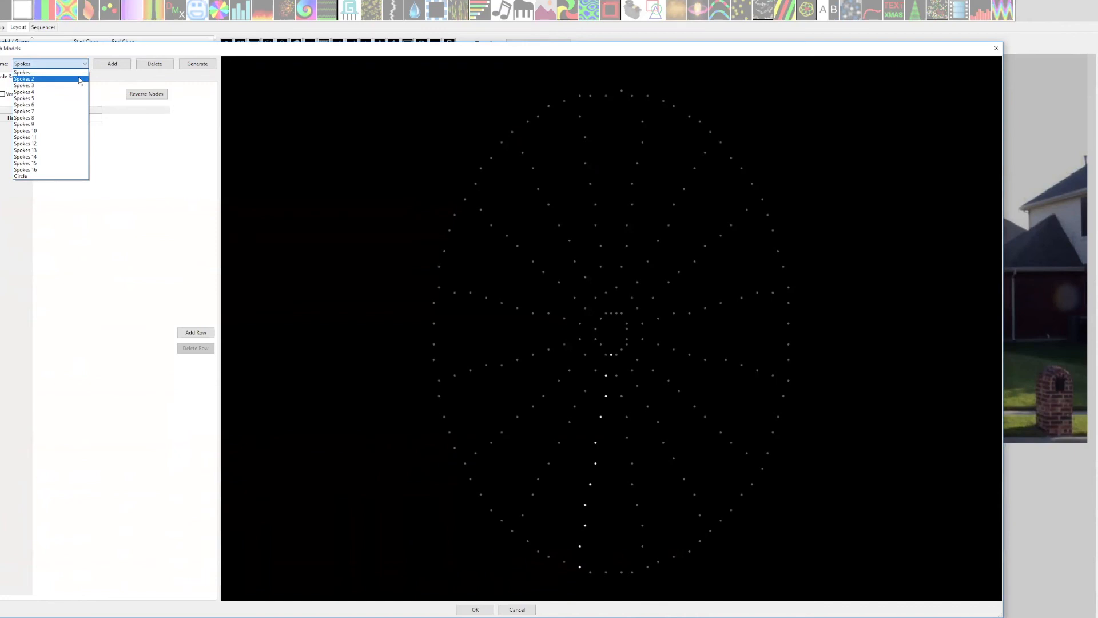
left_click(78, 170)
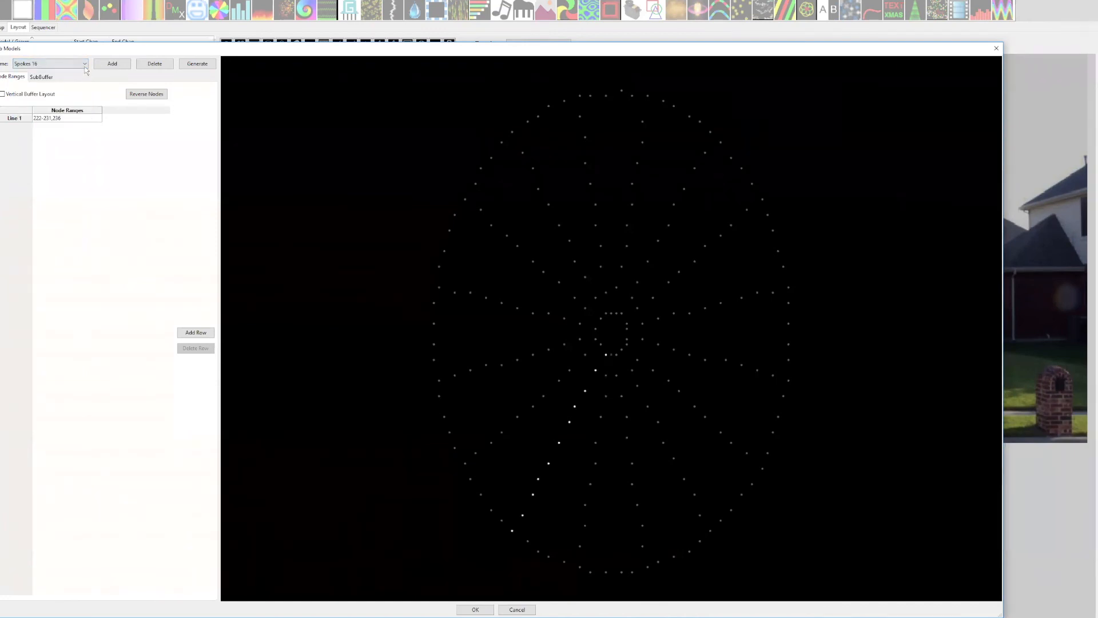
left_click(85, 64)
left_click(72, 177)
left_click(101, 121)
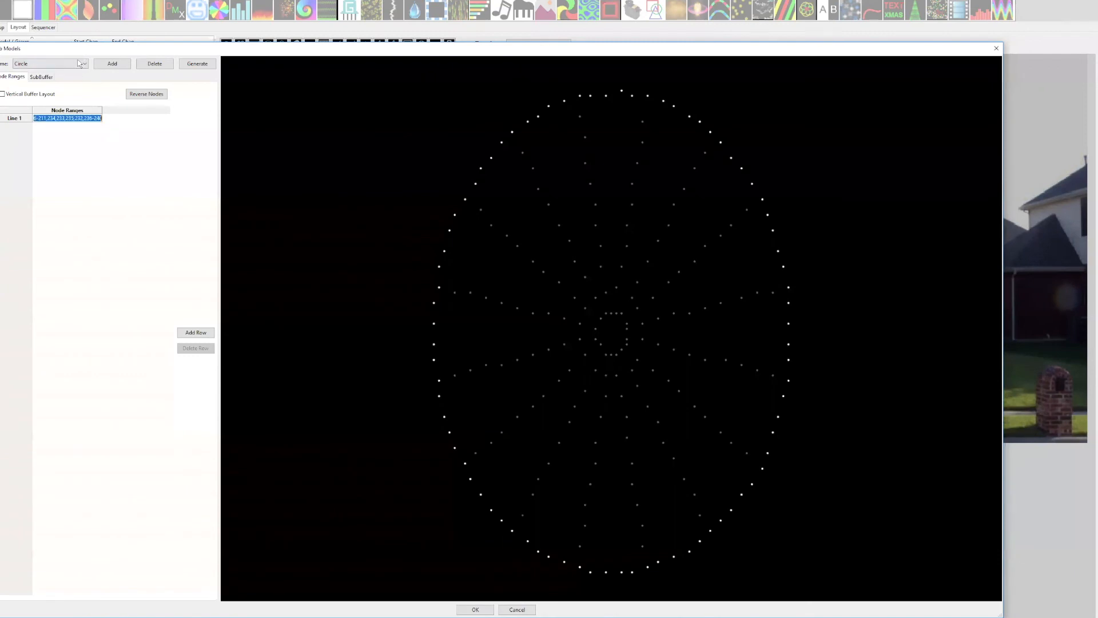
left_click(84, 64)
left_click(69, 79)
left_click(85, 64)
left_click(39, 158)
left_click(84, 63)
left_click(51, 149)
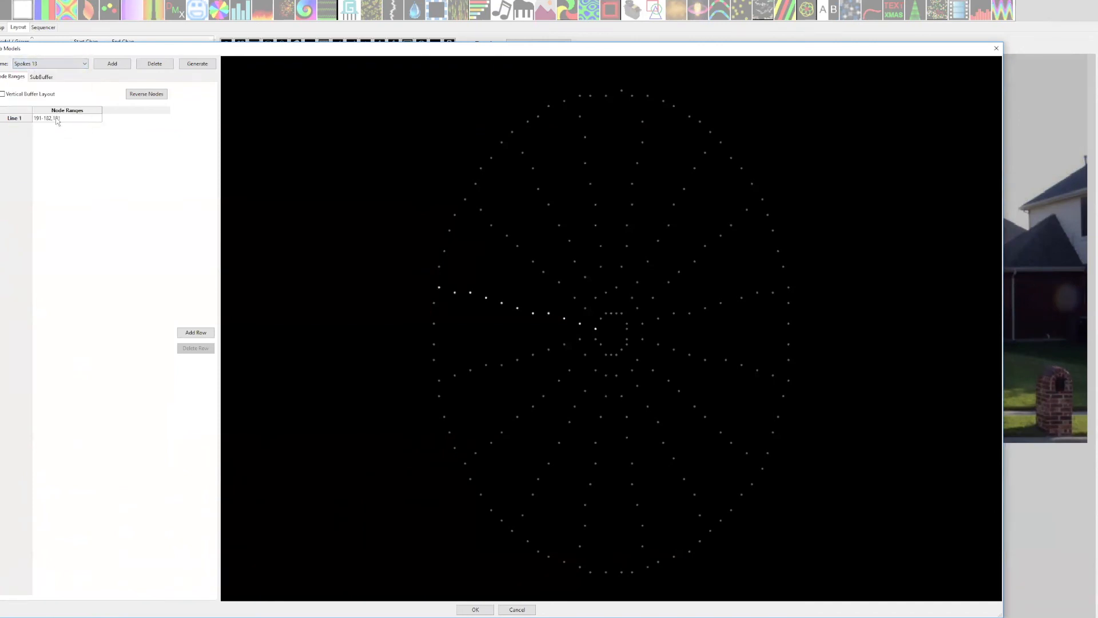
left_click(517, 610)
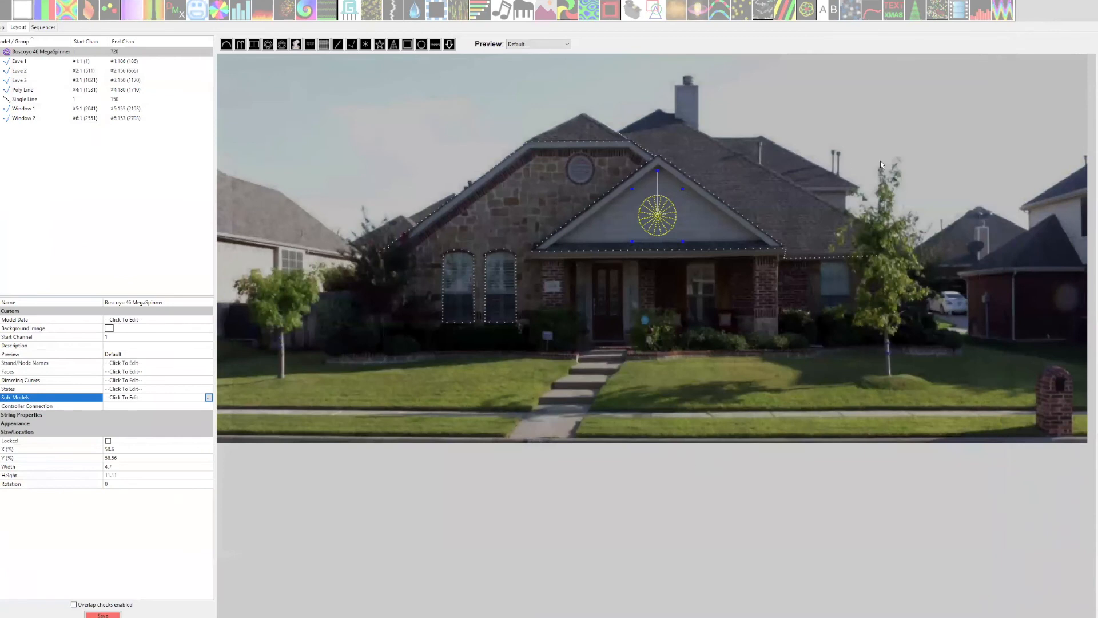
left_click(662, 226)
left_click(656, 218)
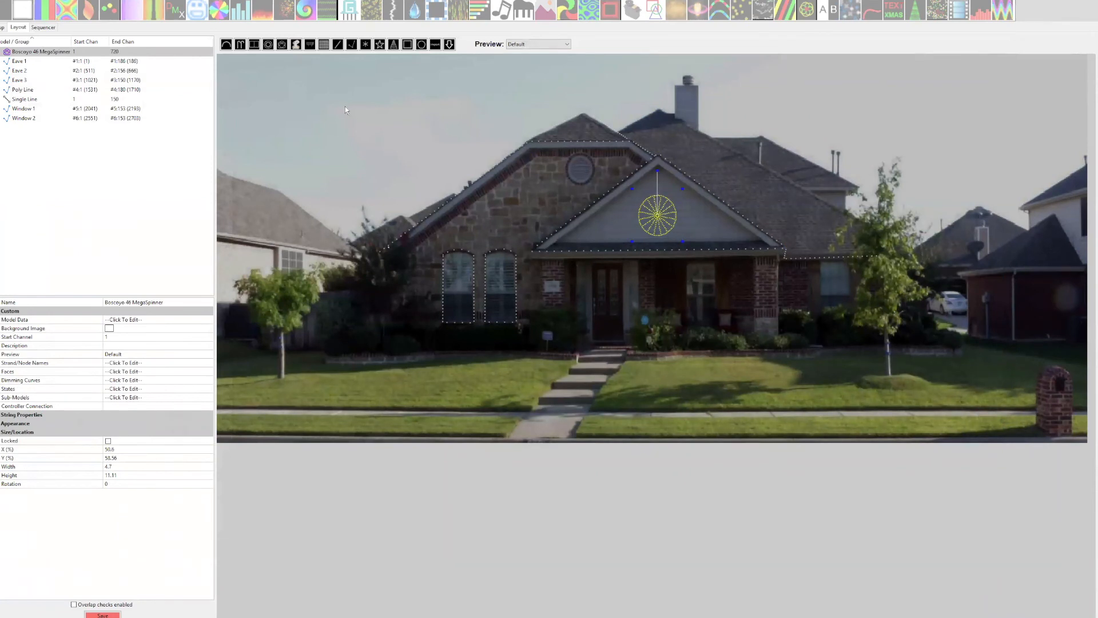
Draw a Tree model about 9.4 wide and 48.44 high beside the small tree at the far right of the yard.
left_click(393, 44)
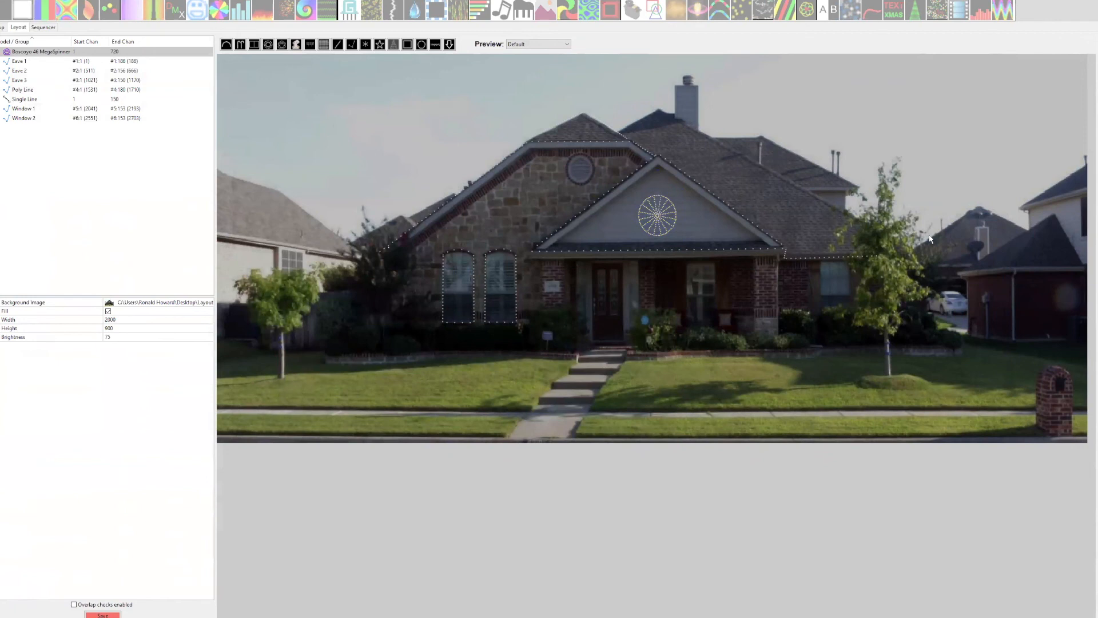
left_click_drag(965, 89, 1011, 304)
left_click_drag(994, 263, 991, 307)
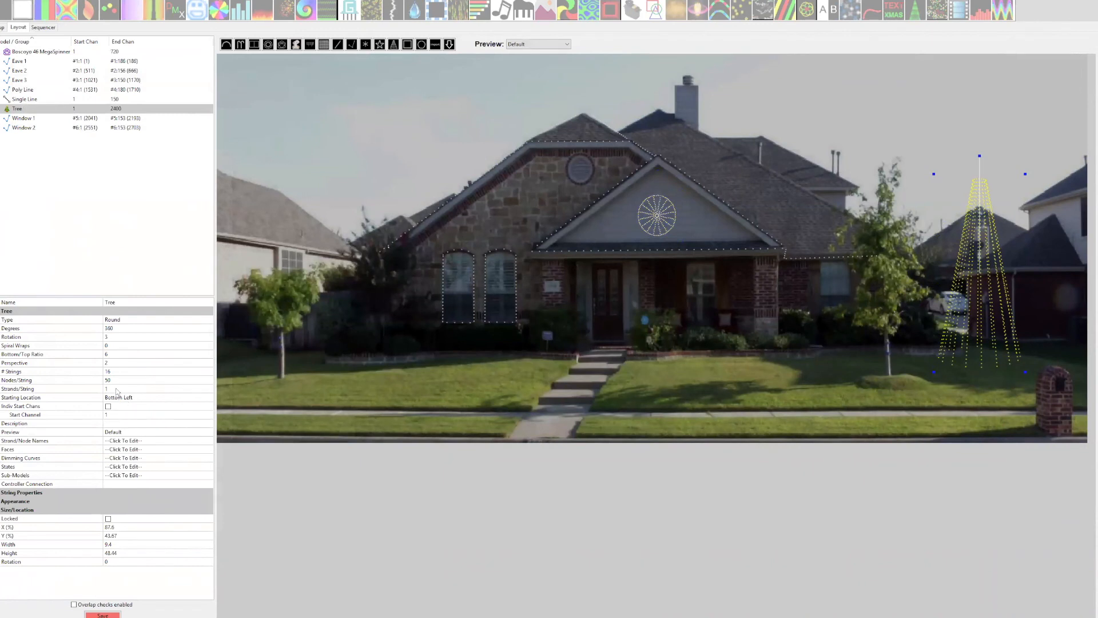
Set the Tree model to 180 degrees, 32 strings and 100 nodes per string.
left_click(119, 328)
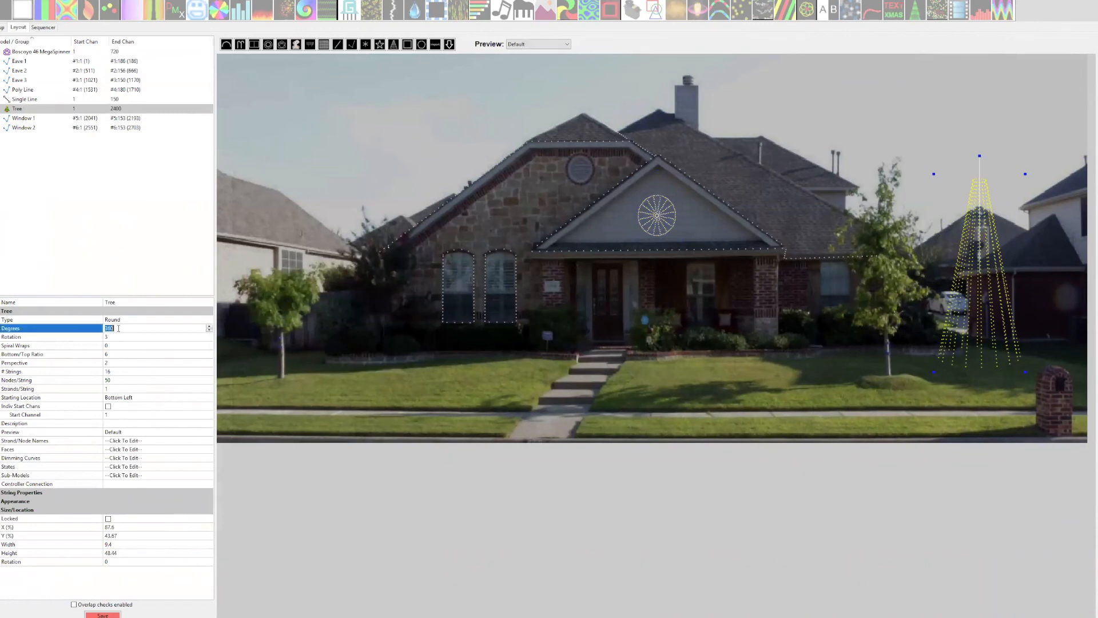
type("180")
left_click(112, 372)
type("32")
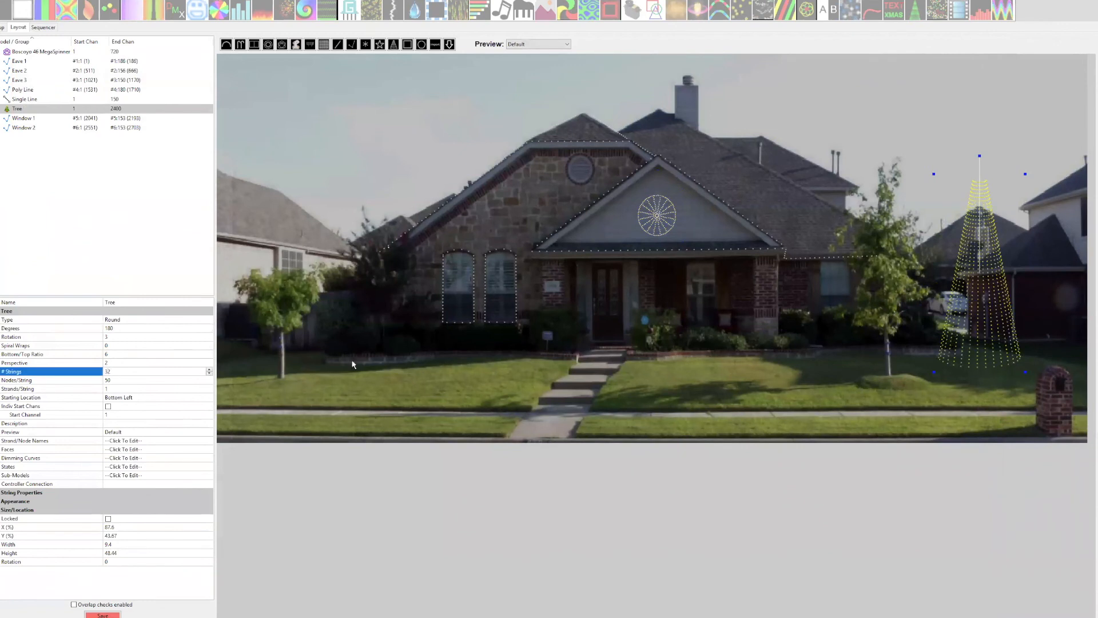
left_click(151, 379)
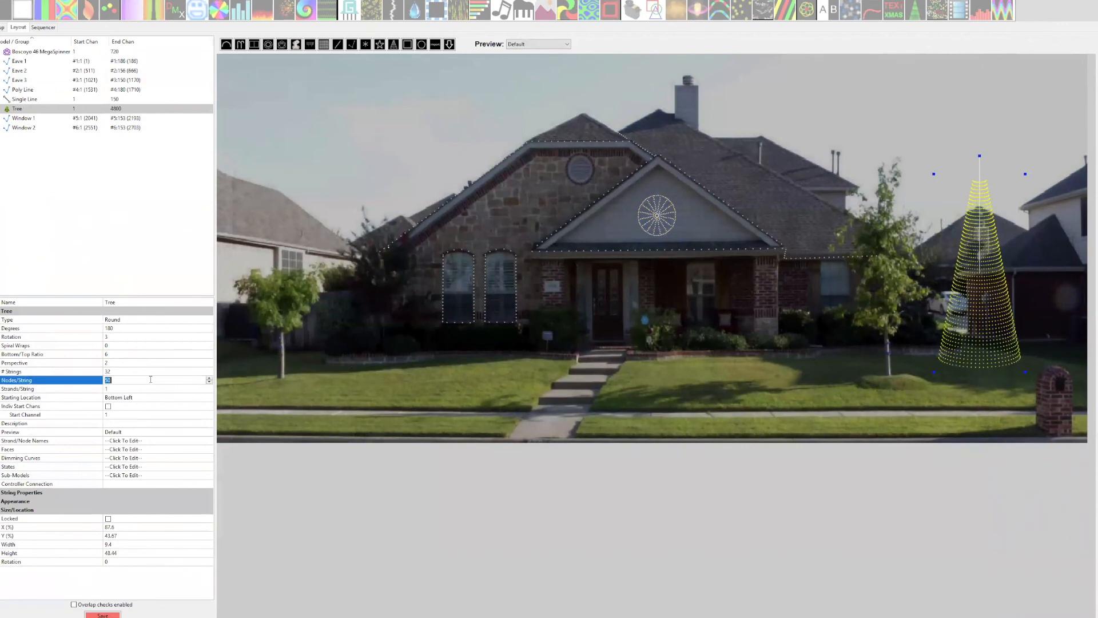
type("100")
left_click(172, 364)
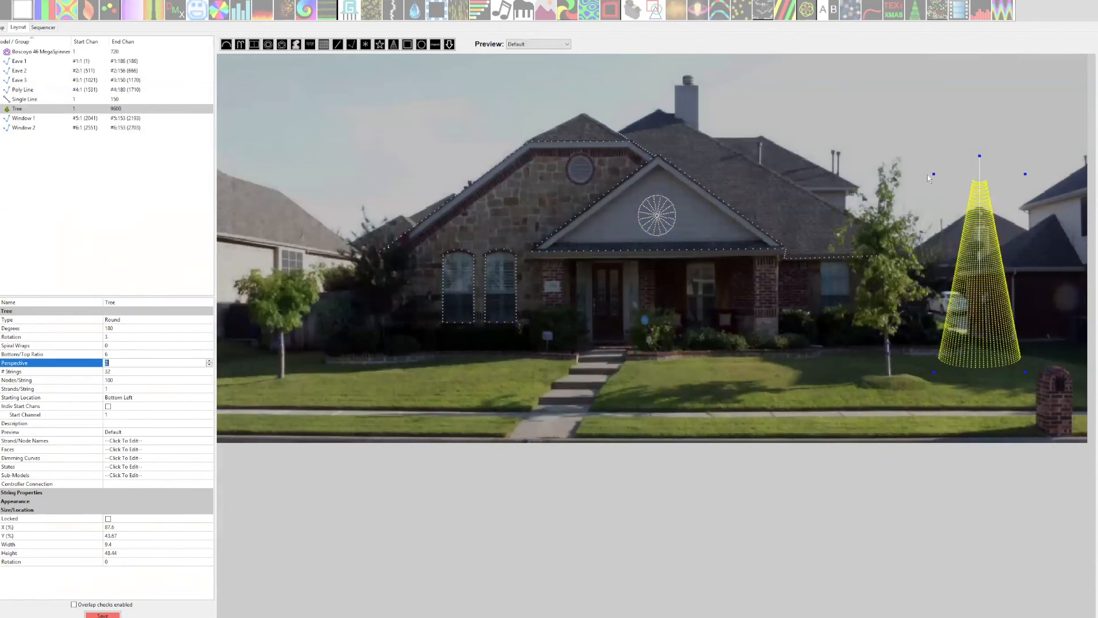
Enlarge the Tree model to about 11.8 wide and 54 high.
left_click(930, 174)
left_click(942, 191)
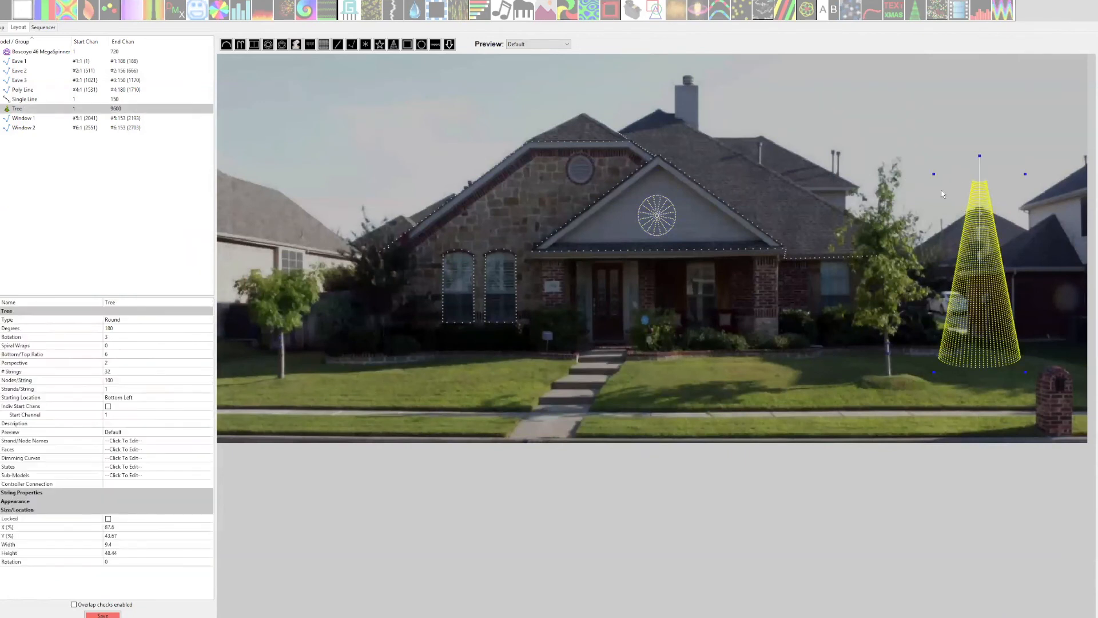
left_click_drag(934, 178, 923, 165)
Set the Tree model's start channel to #101:1 and save the layout.
left_click(110, 414)
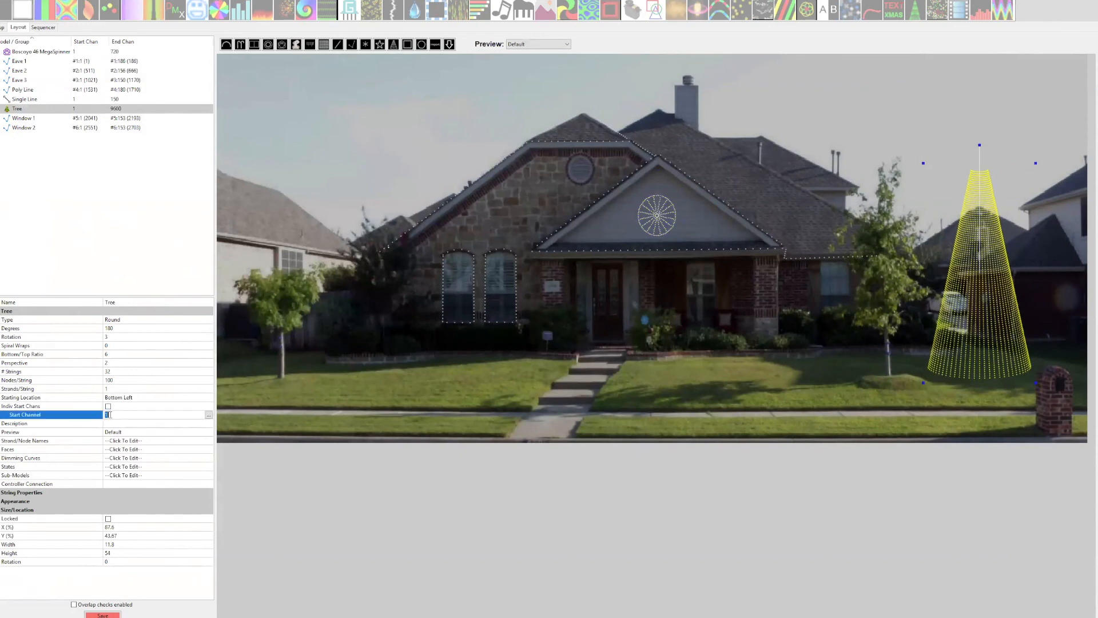
type("#101:1")
left_click(108, 371)
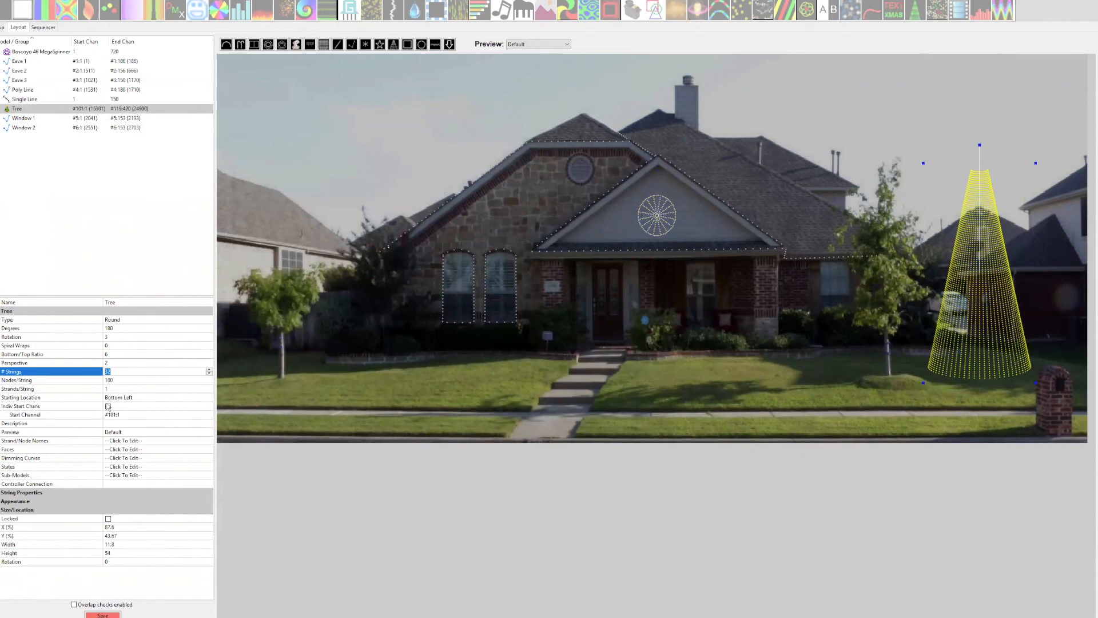
left_click(103, 615)
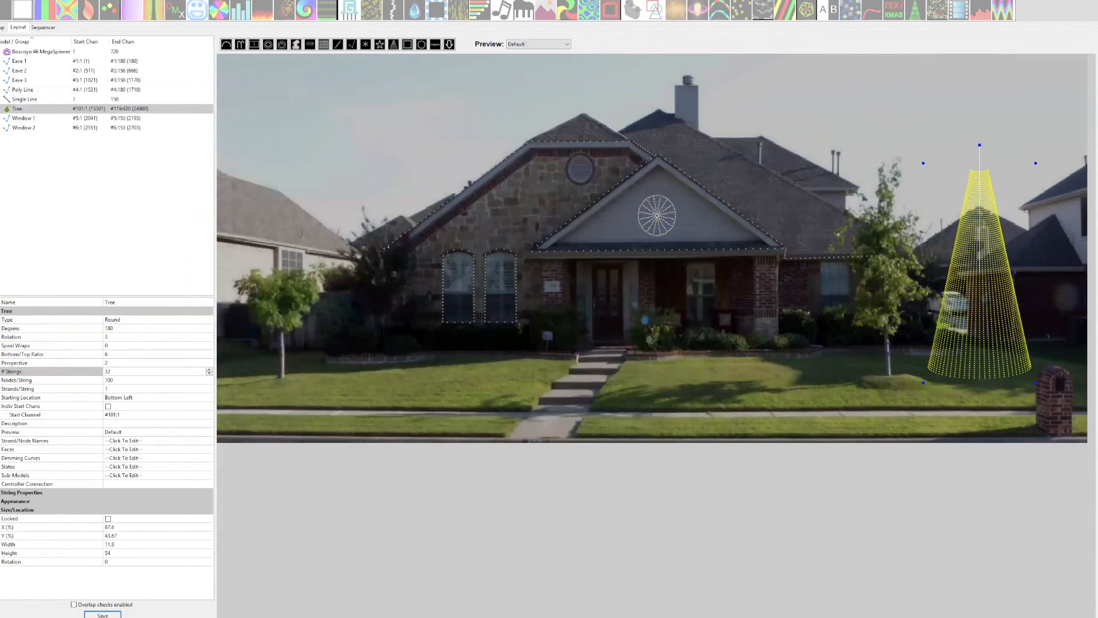
Reselect the Live Demo 2 folder as the show directory and display its layout.
left_click(2, 27)
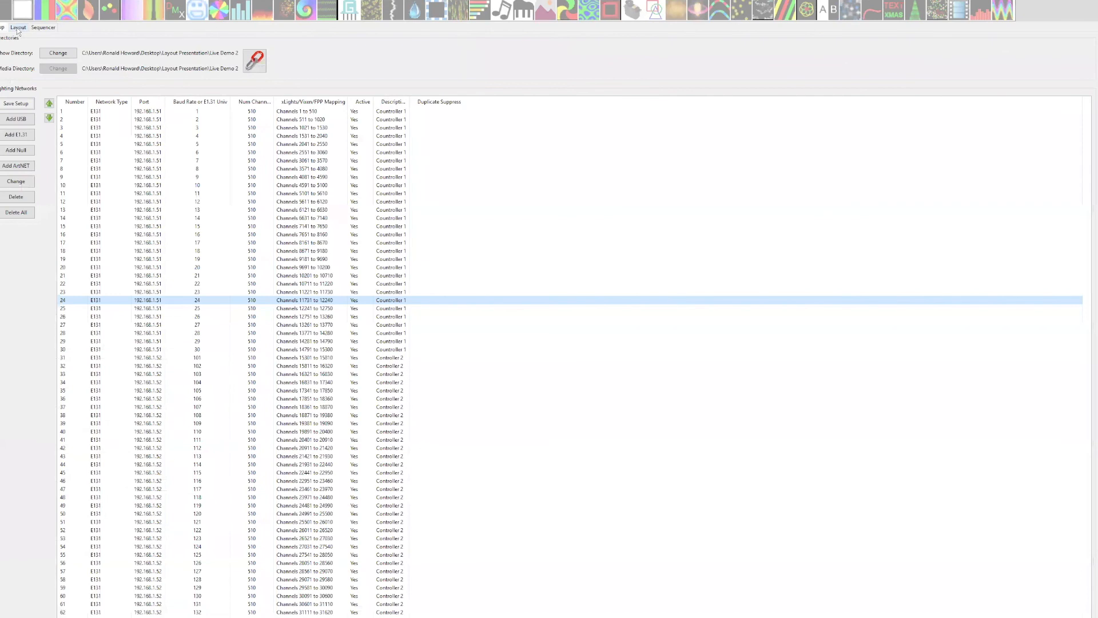
left_click(57, 53)
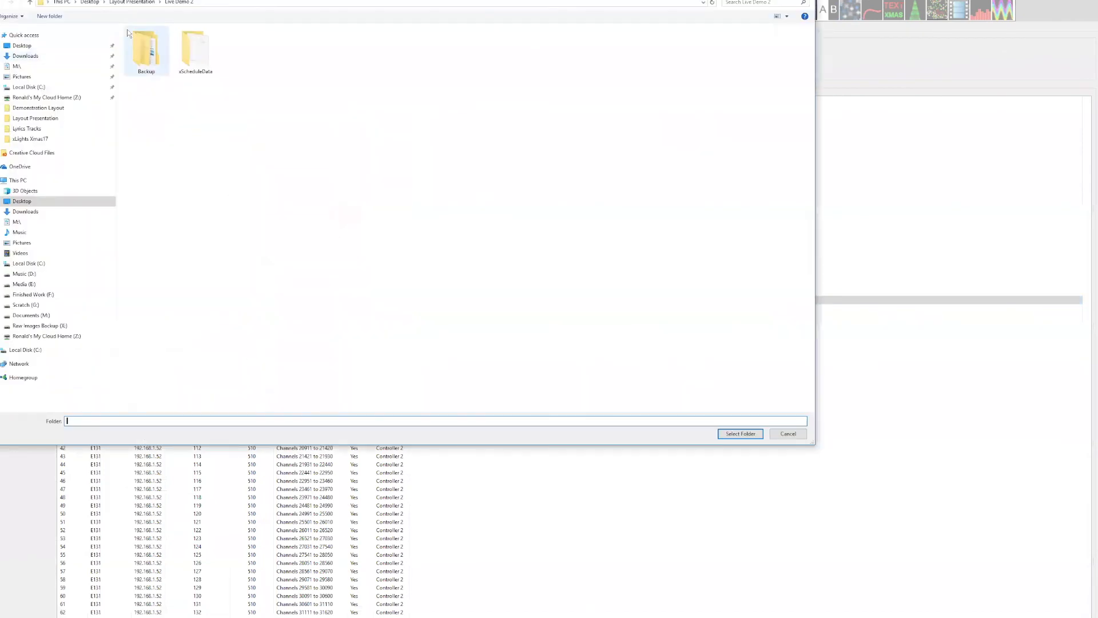
left_click(123, 2)
left_click(196, 54)
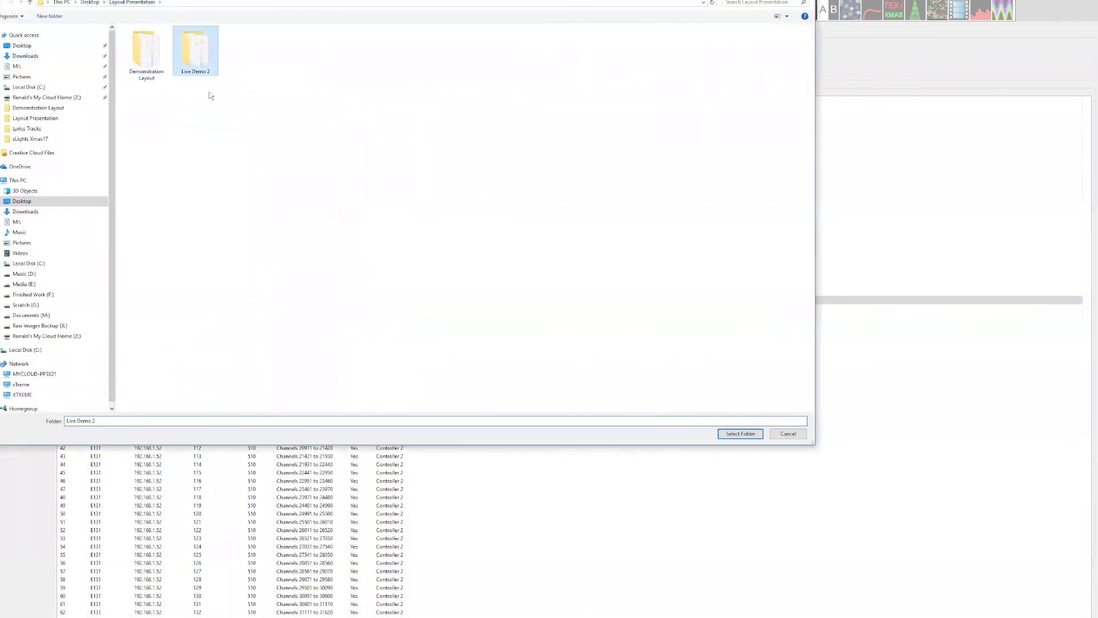
left_click(727, 432)
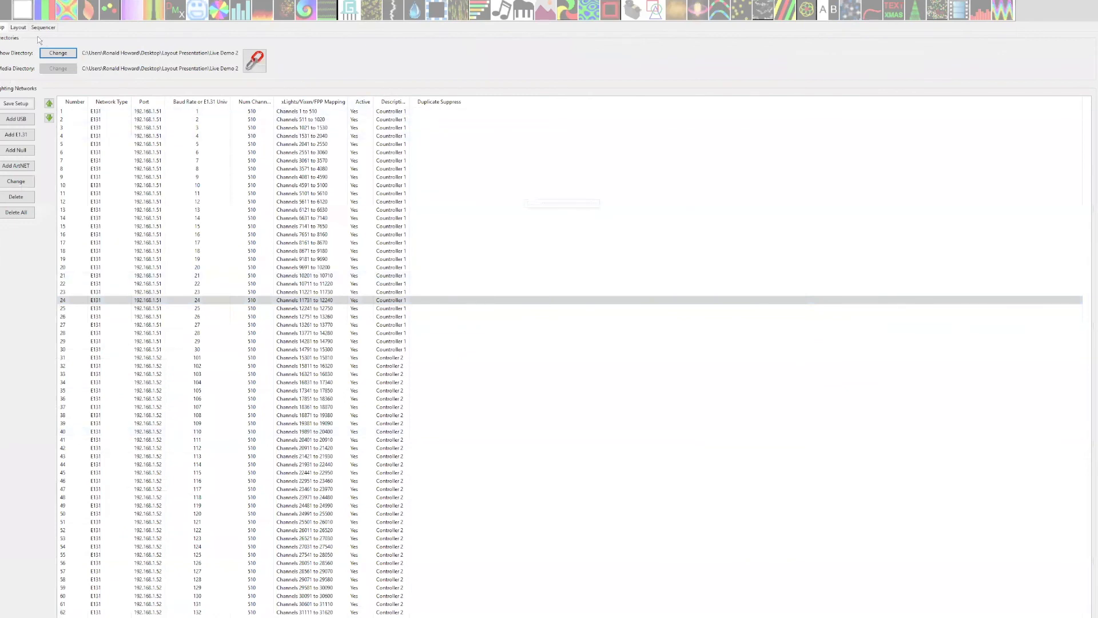
left_click(18, 27)
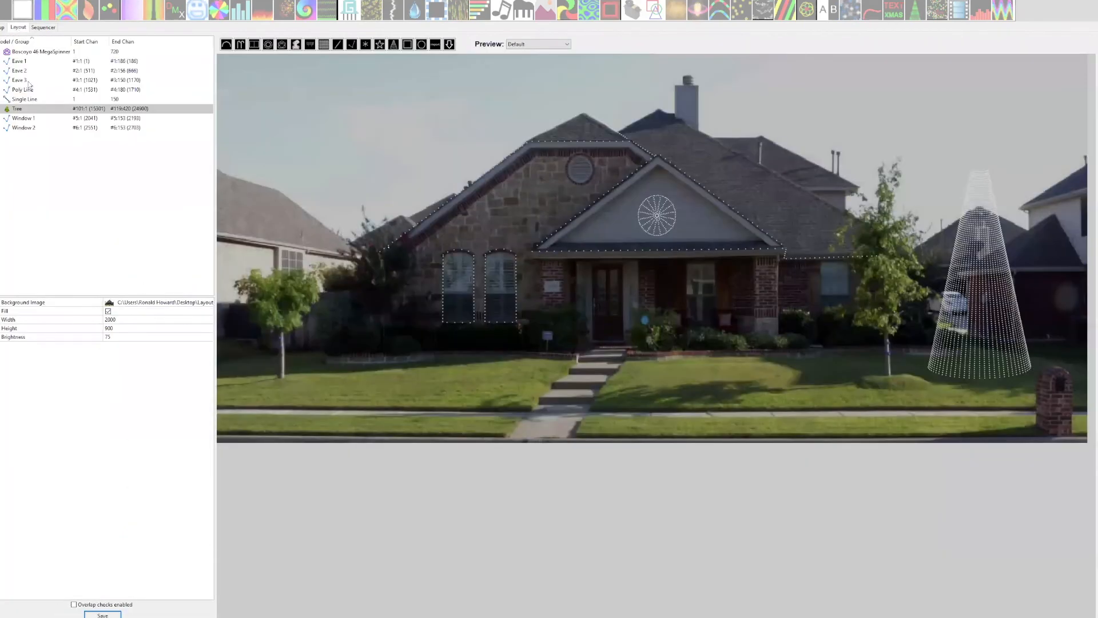
Change the show directory to the Demonstration Layout folder.
left_click(2, 27)
left_click(58, 53)
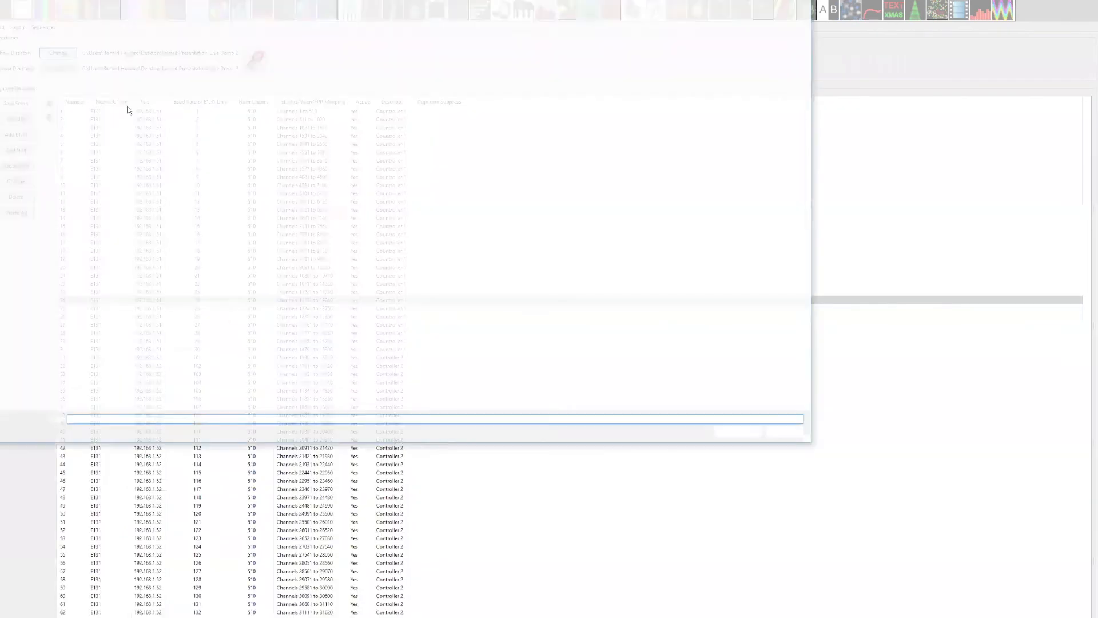
left_click(160, 61)
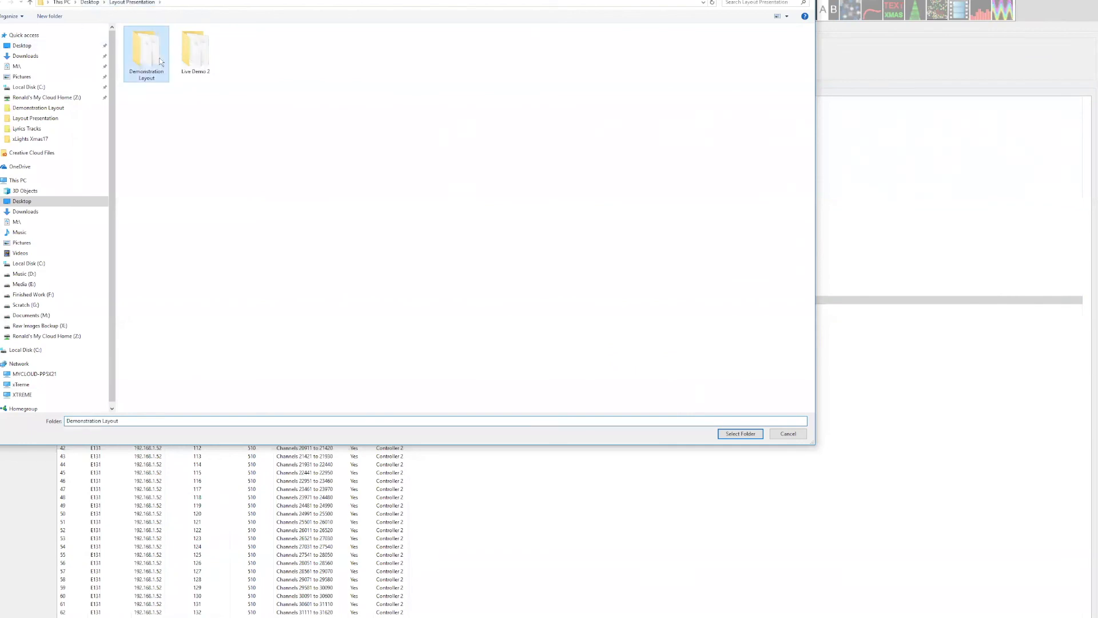
left_click(739, 434)
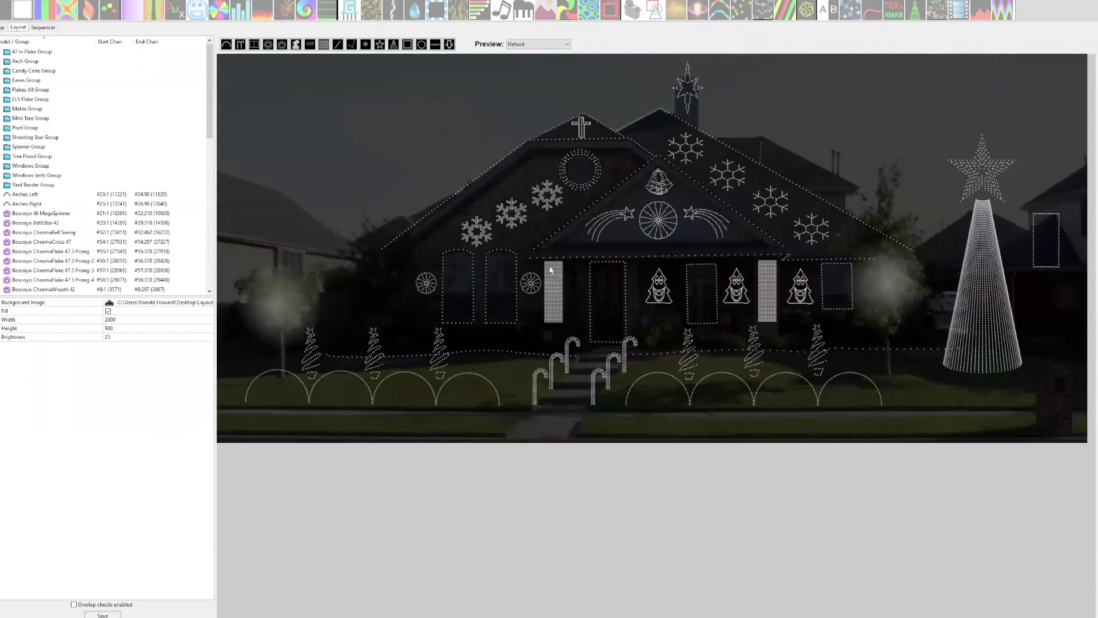
Insert the ChromaCane 99 from Boscoyo Studio's Christmas candy canes and size it about 5.8 wide and 26.22 high in the sky left of the house.
left_click(536, 392)
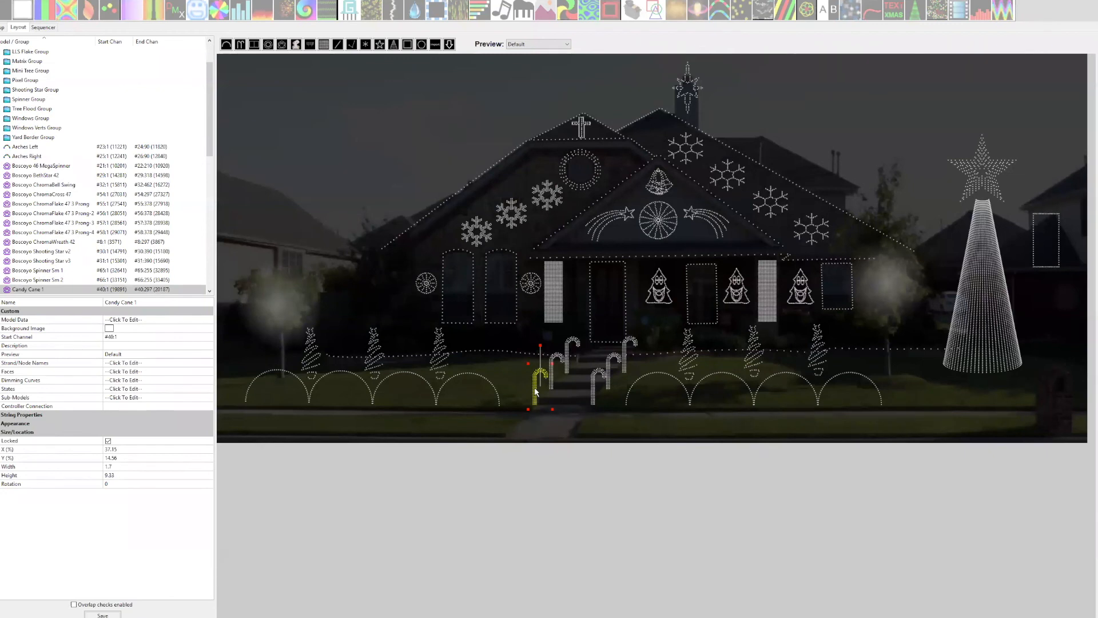
left_click(446, 53)
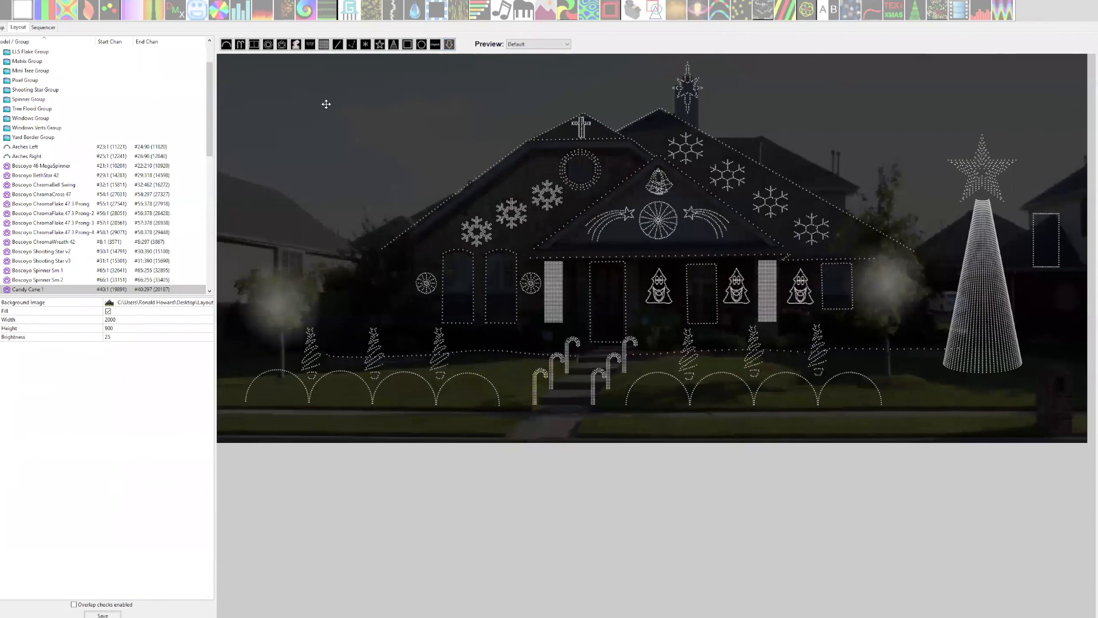
left_click(326, 104)
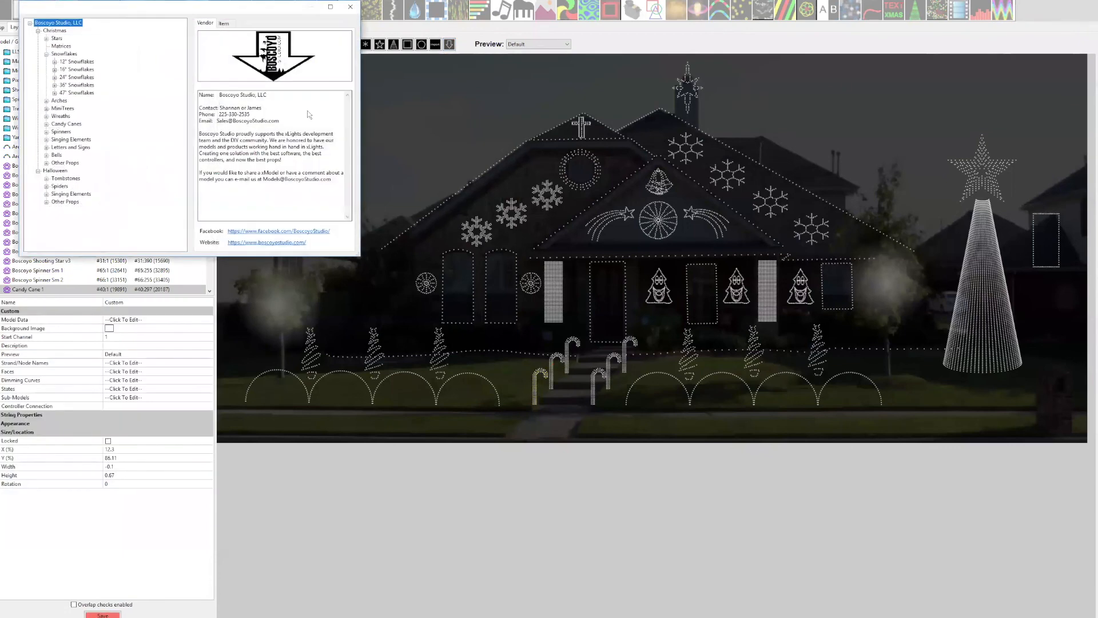
left_click(46, 124)
left_click(87, 139)
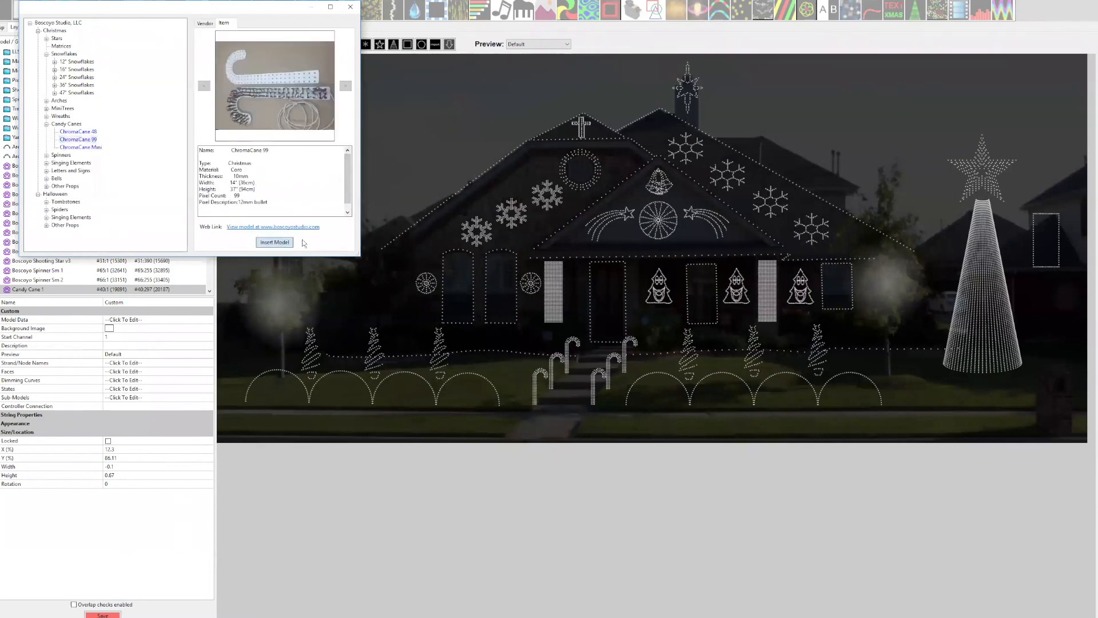
left_click(289, 242)
left_click_drag(418, 112, 352, 224)
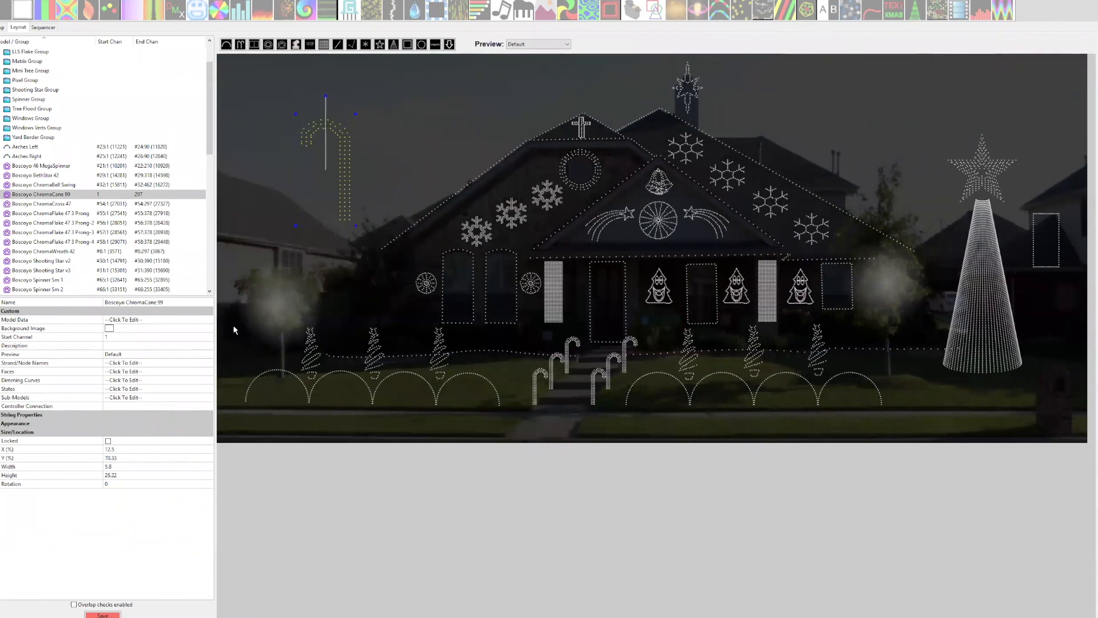
Flip the ChromaCane 99's model data horizontally and move the cane to about X 14.5, Y 70.44.
left_click(210, 319)
left_click(210, 319)
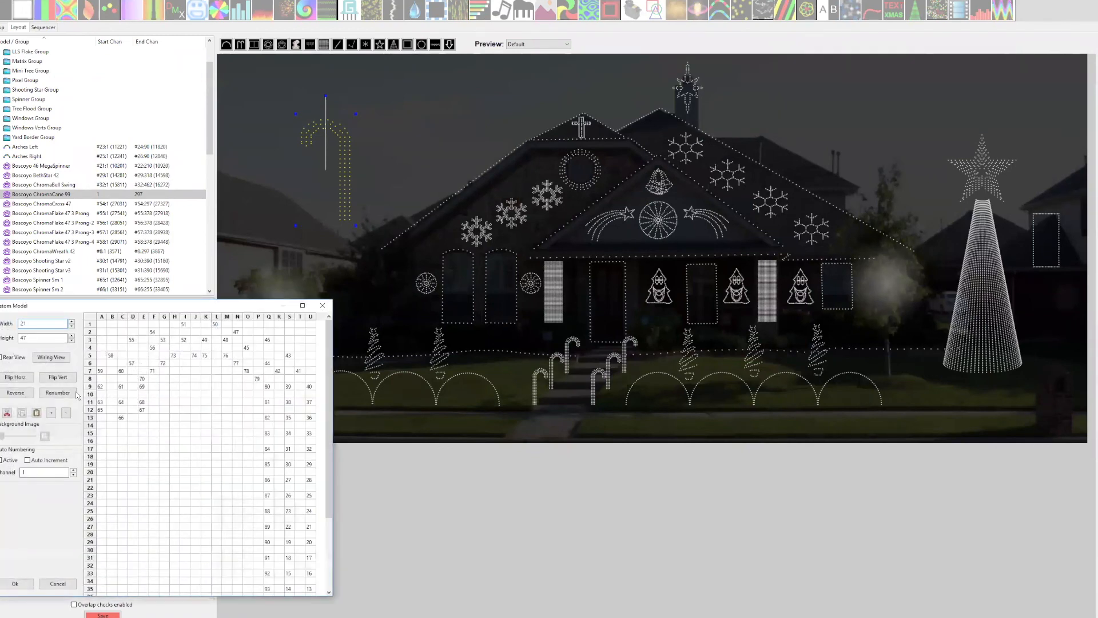
left_click(15, 377)
left_click(15, 583)
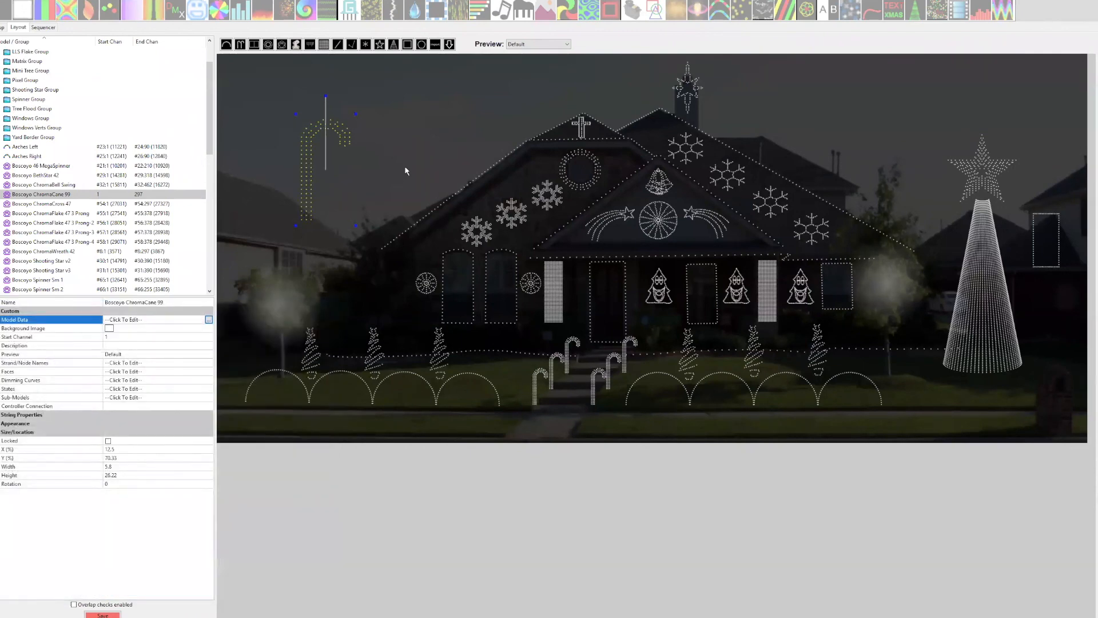
mouse_move(310, 173)
left_mouse_down()
mouse_move(338, 176)
mouse_move(301, 191)
mouse_move(325, 186)
mouse_move(326, 174)
left_mouse_up()
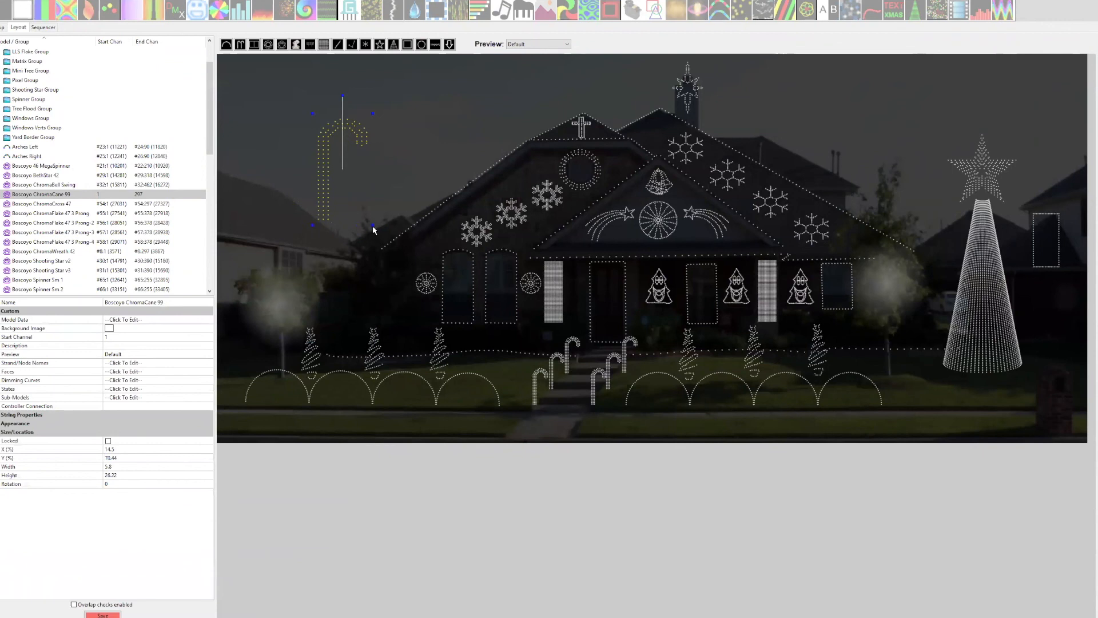
Resize the ChromaCane 99 to about 5 wide and 22.89 high and move it to about X 12.7, Y 66.33.
left_click_drag(372, 225, 367, 218)
mouse_move(327, 186)
left_mouse_down()
mouse_move(313, 181)
mouse_move(309, 194)
left_mouse_up()
right_click(310, 191)
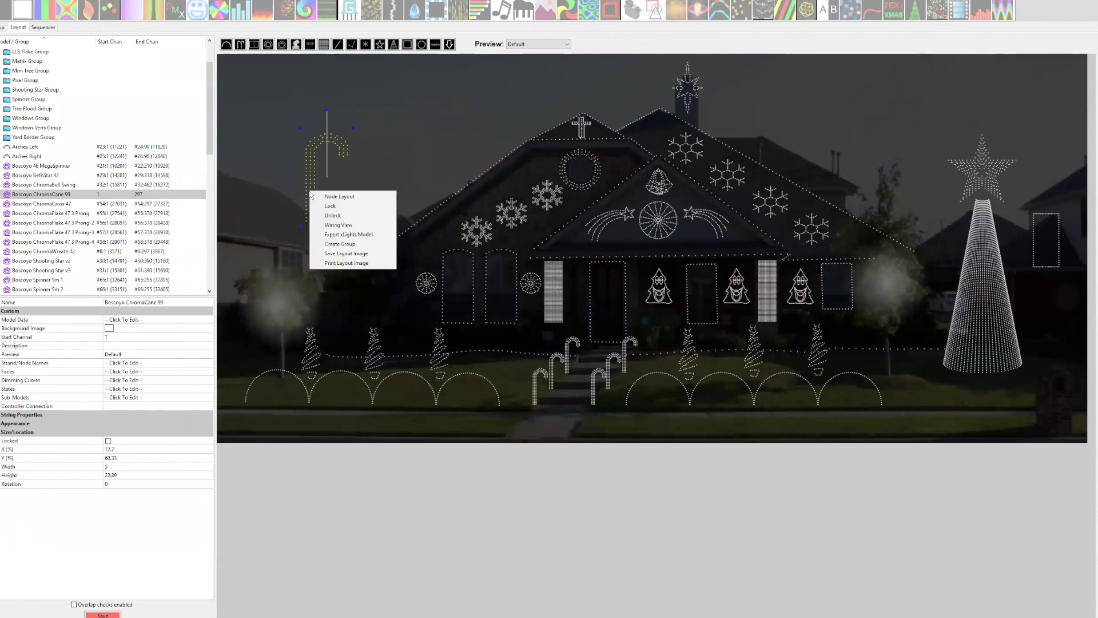
left_click(297, 174)
left_click(312, 175)
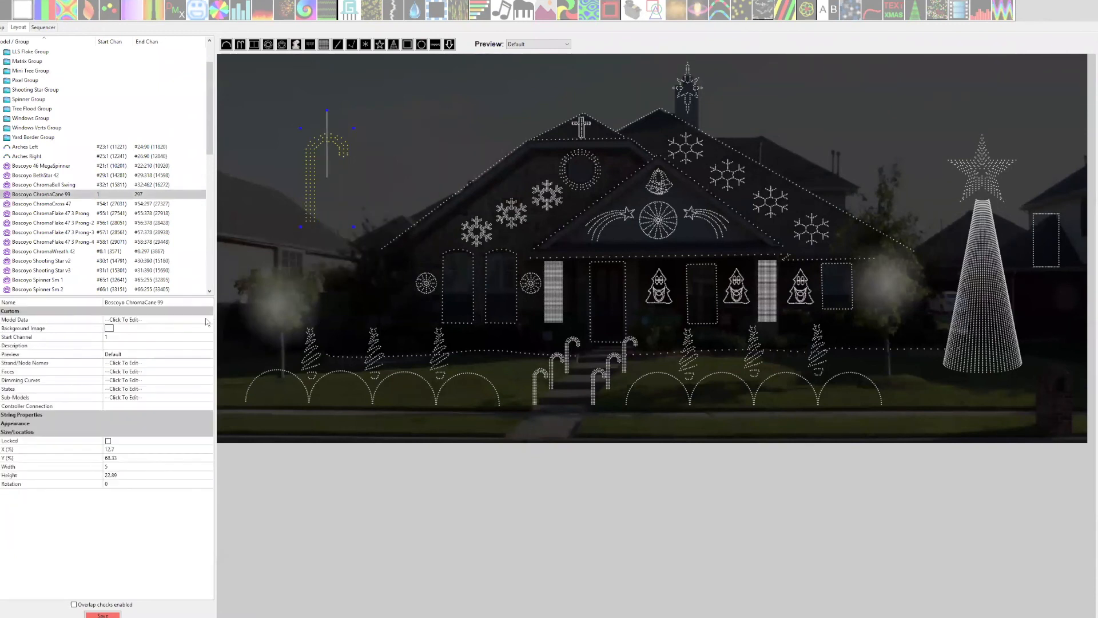
Flip the ChromaCane 99's model data horizontally in the custom model editor and discard the change.
left_click(209, 321)
left_click(209, 321)
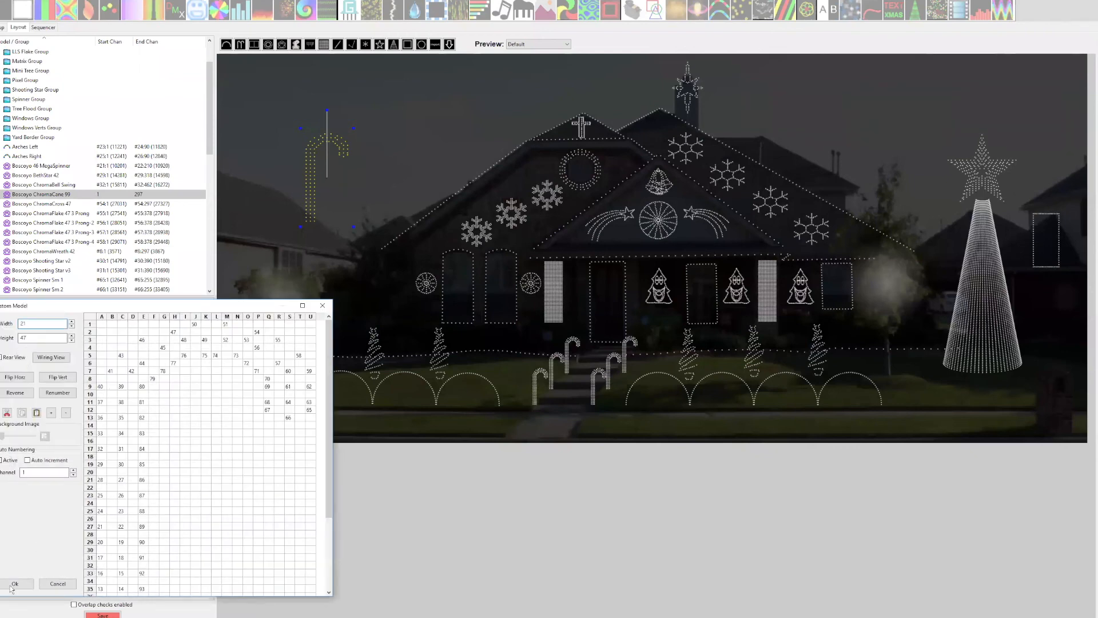
left_click(16, 377)
left_click(323, 306)
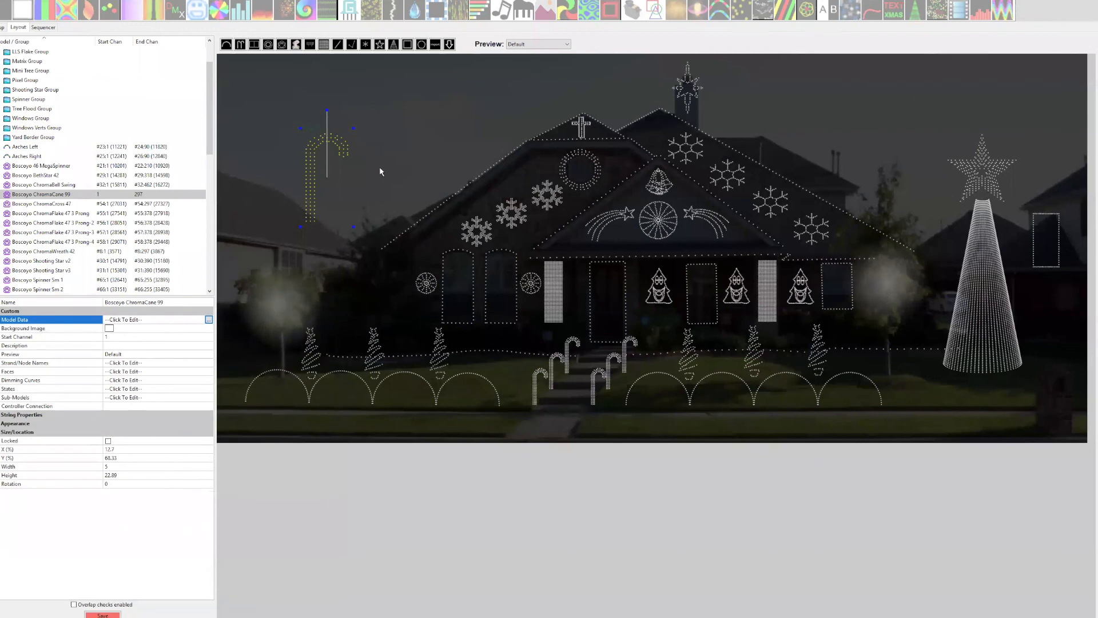
Move the ChromaCane 99 up to about X 13.65, Y 77 and delete it from the layout.
left_click_drag(313, 158, 320, 125)
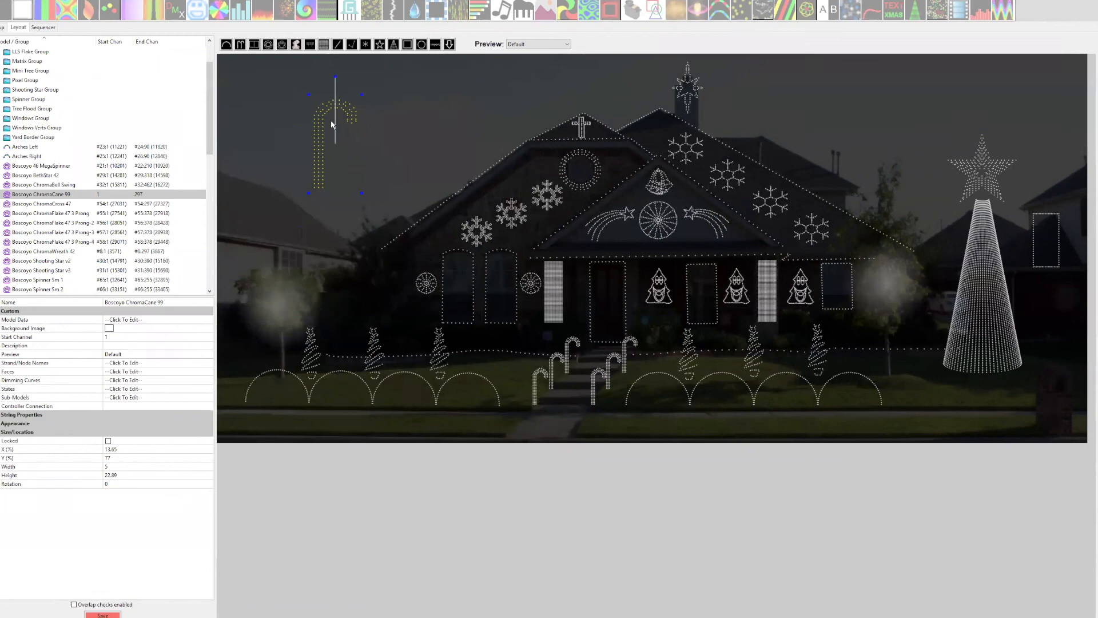
key("Delete")
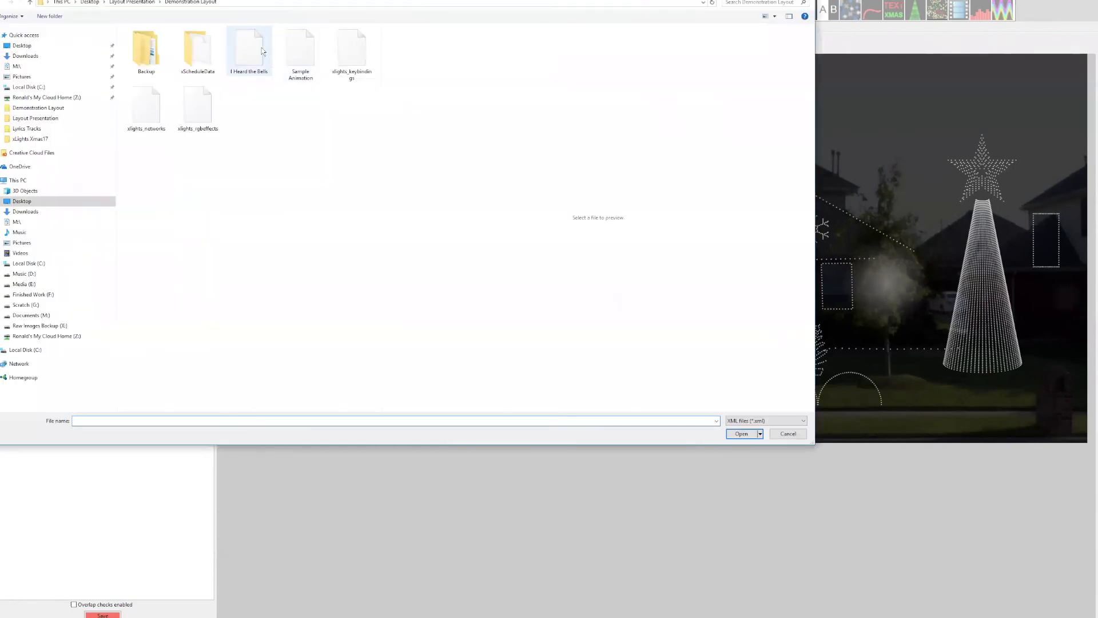
Open the existing sequence and lower the House Preview window to uncover the Eaves Group and Flakes All Group rows.
left_click(262, 47)
double_click(262, 47)
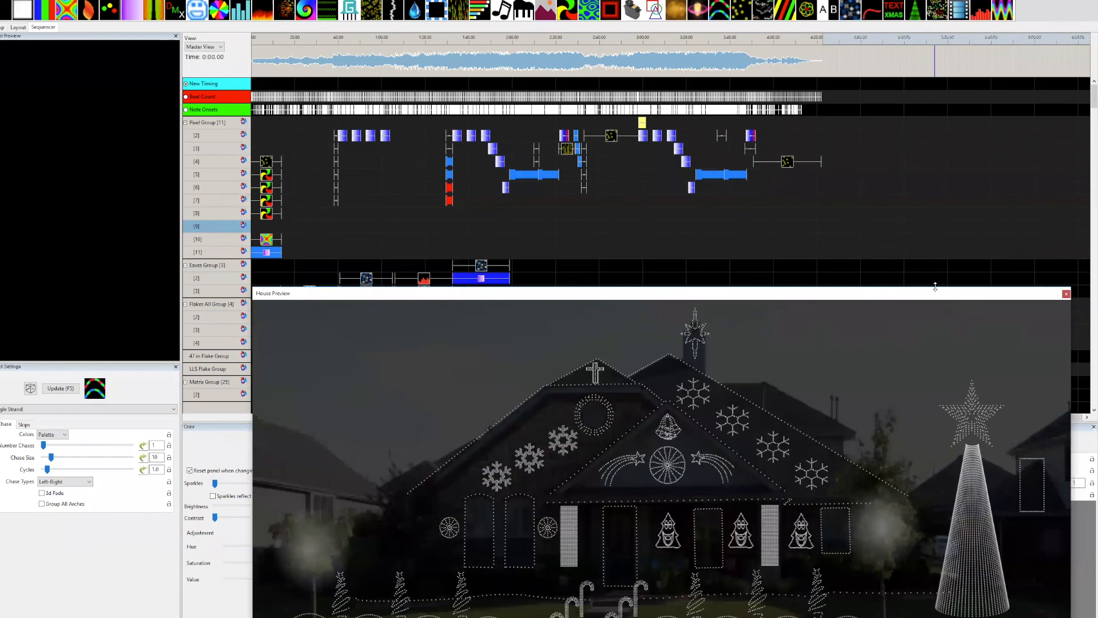
left_click_drag(935, 286, 935, 344)
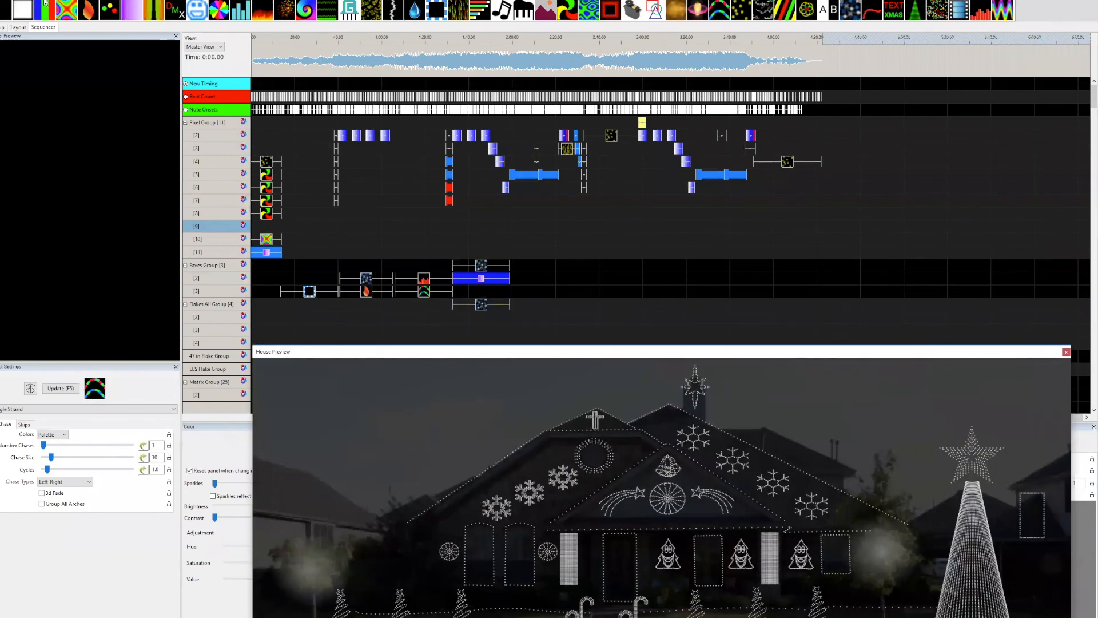
Start an effects import, browse to the xLights Xmas17 folder and filter the files to xLights Sequence (*.xml).
left_click(1, 1)
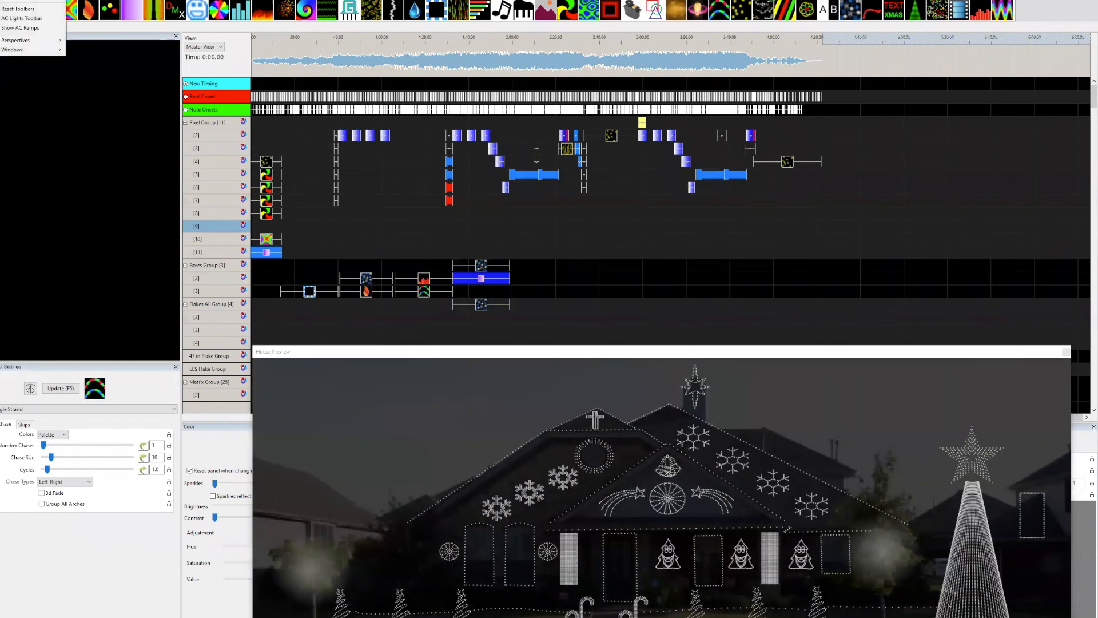
key("Escape")
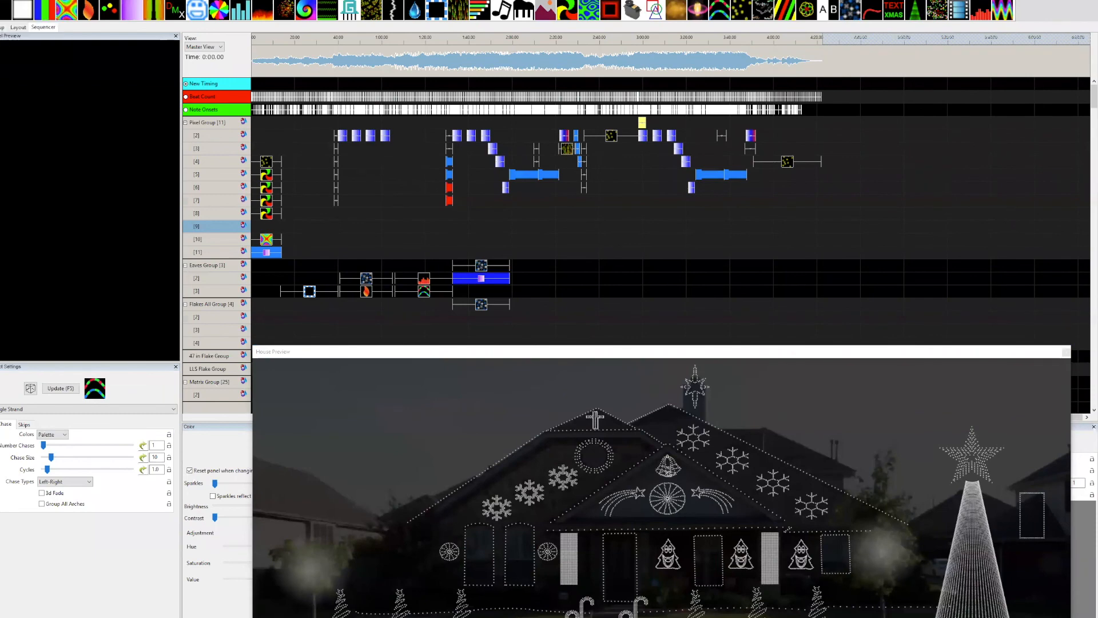
left_click(34, 1)
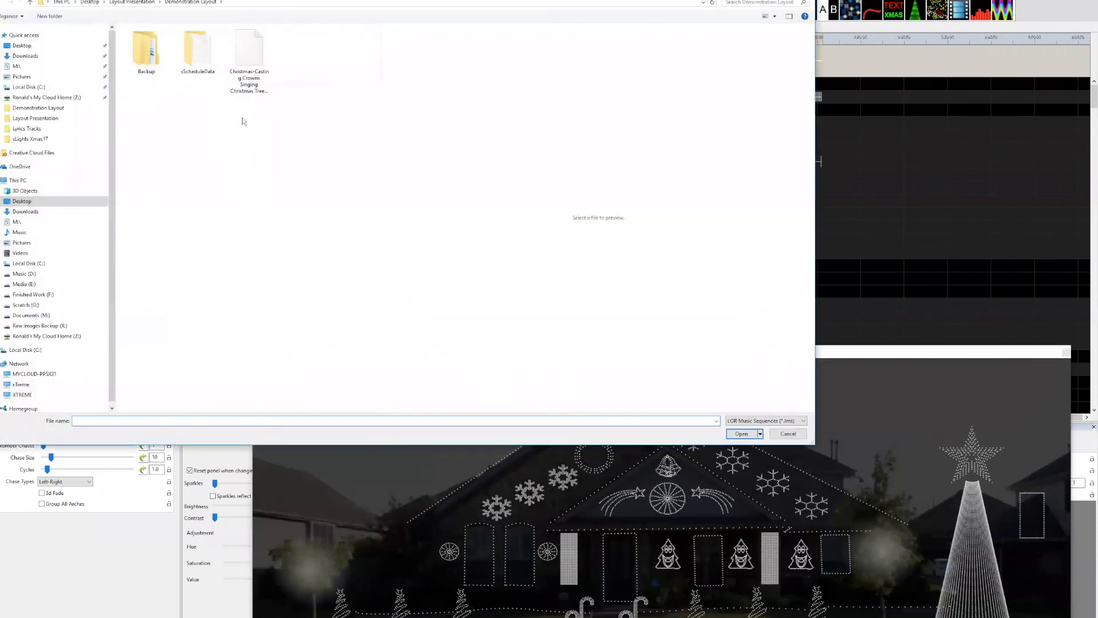
left_click(34, 139)
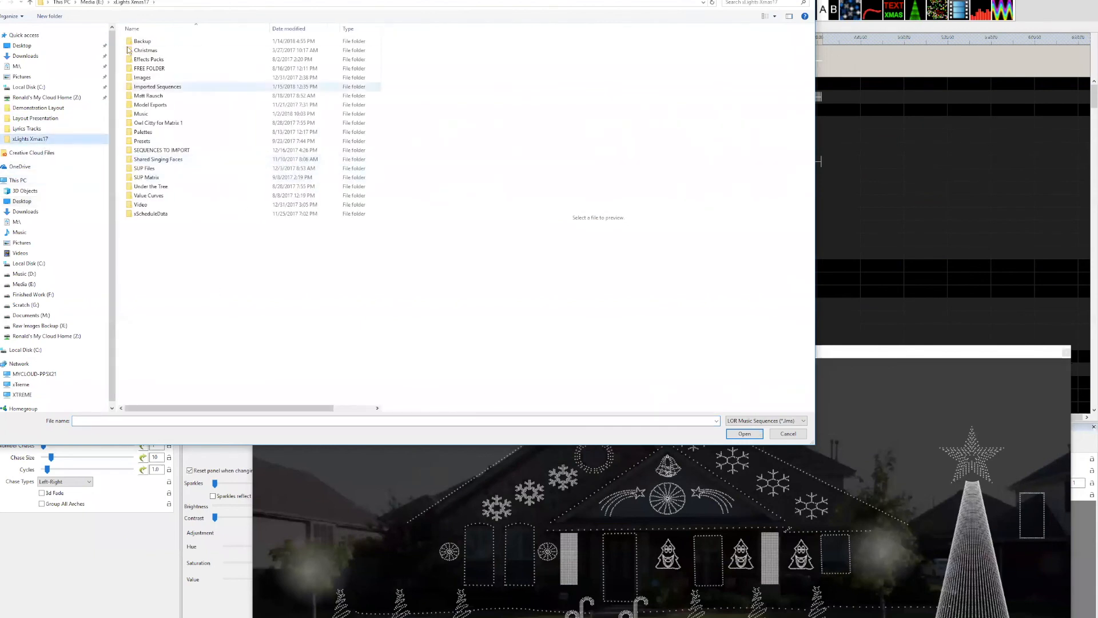
left_click(766, 421)
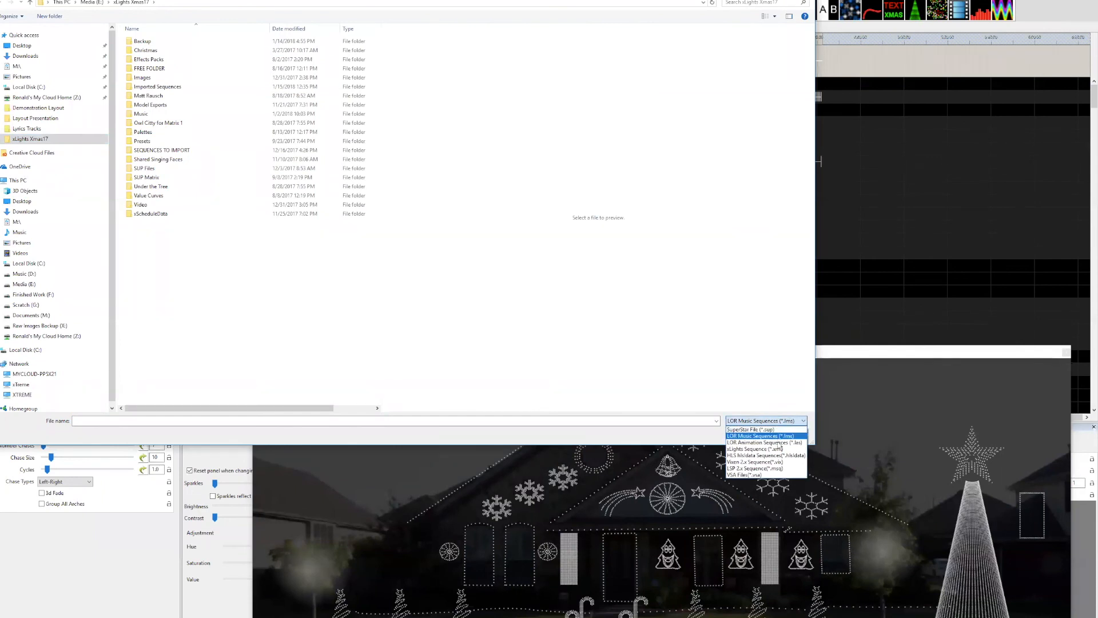
left_click(772, 448)
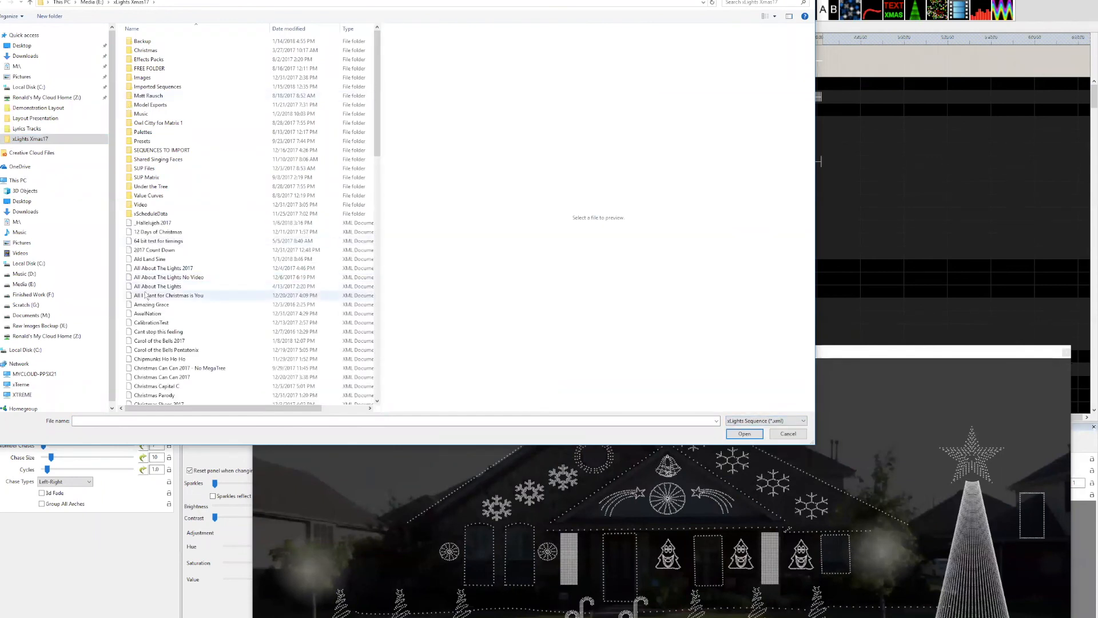
Open the sequence I Heard Christmas Bells-V2 Matrix Effects 2018_V2 as the source for the effects import.
scroll(146, 295, "down", 7)
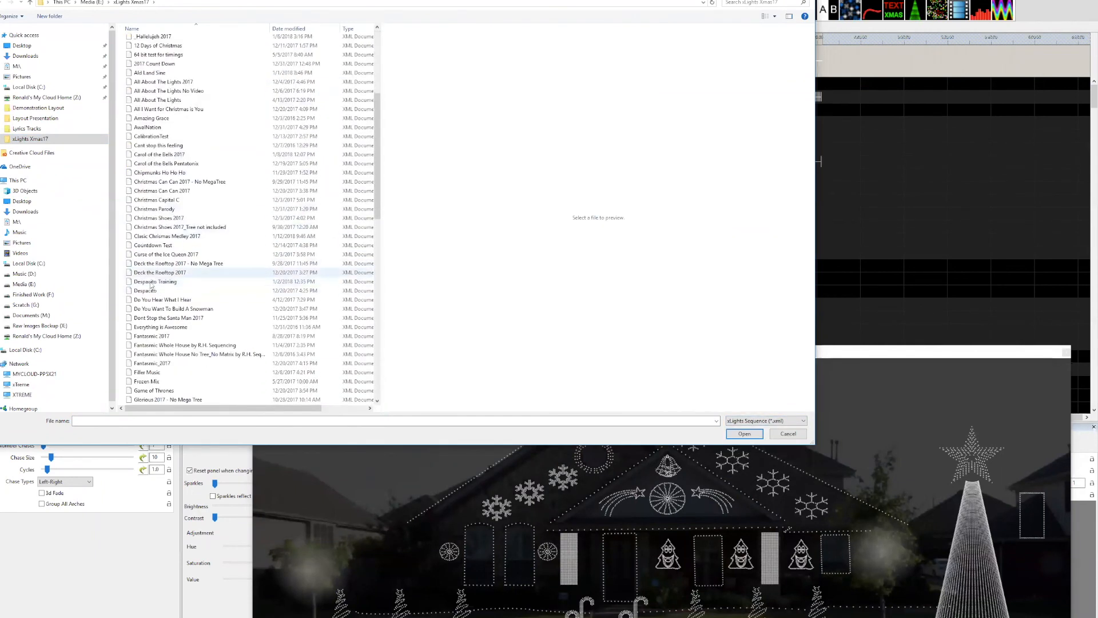
scroll(157, 291, "down", 8)
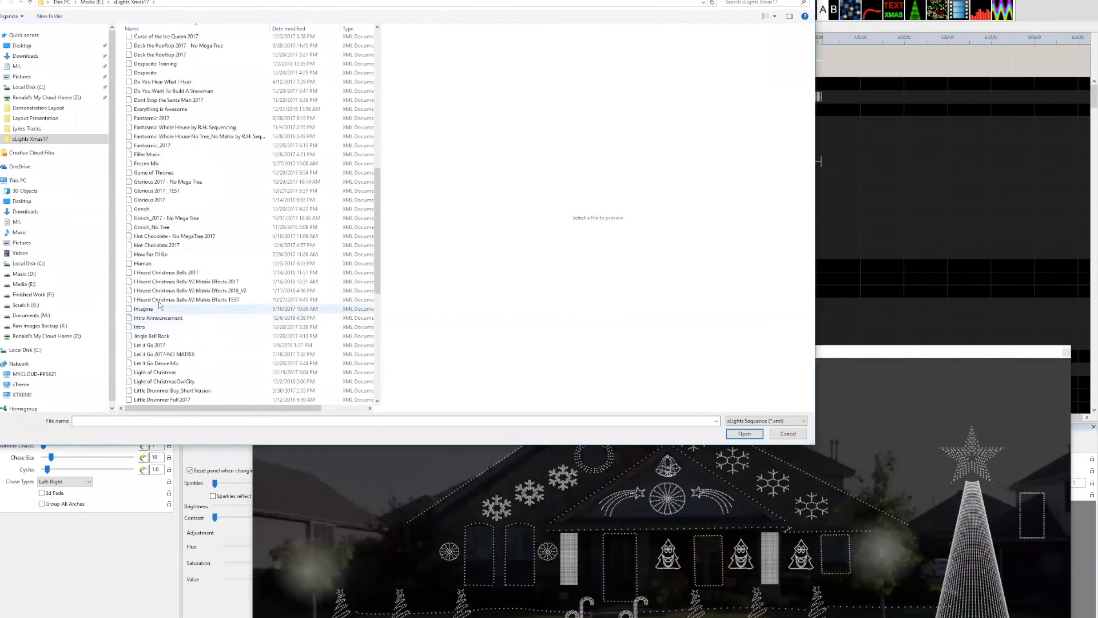
left_click(169, 298)
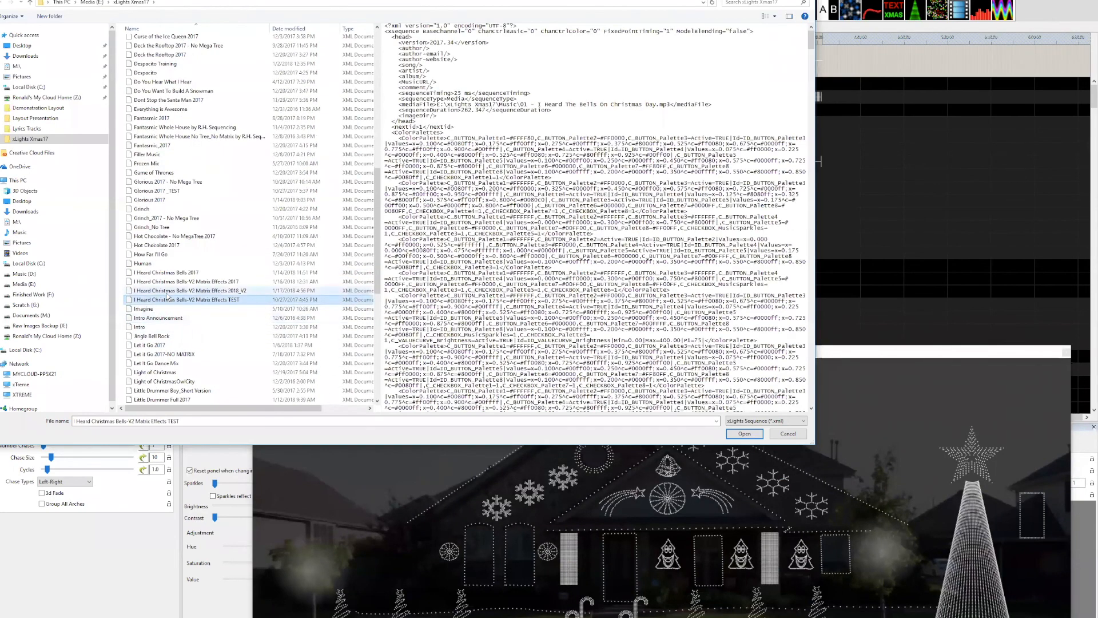
left_click(170, 290)
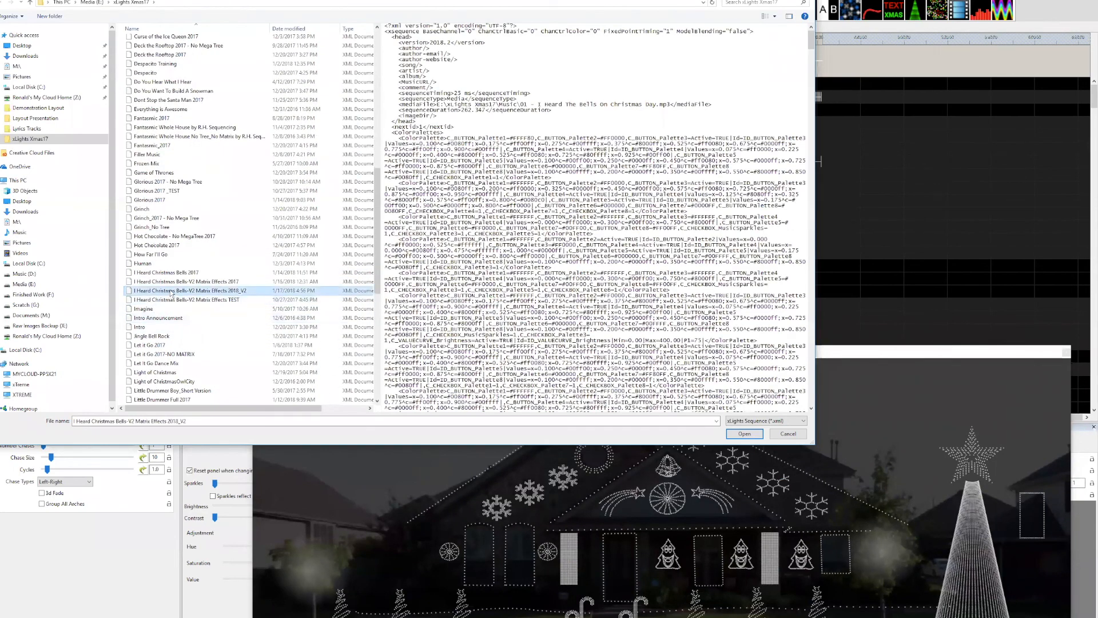
left_click(744, 433)
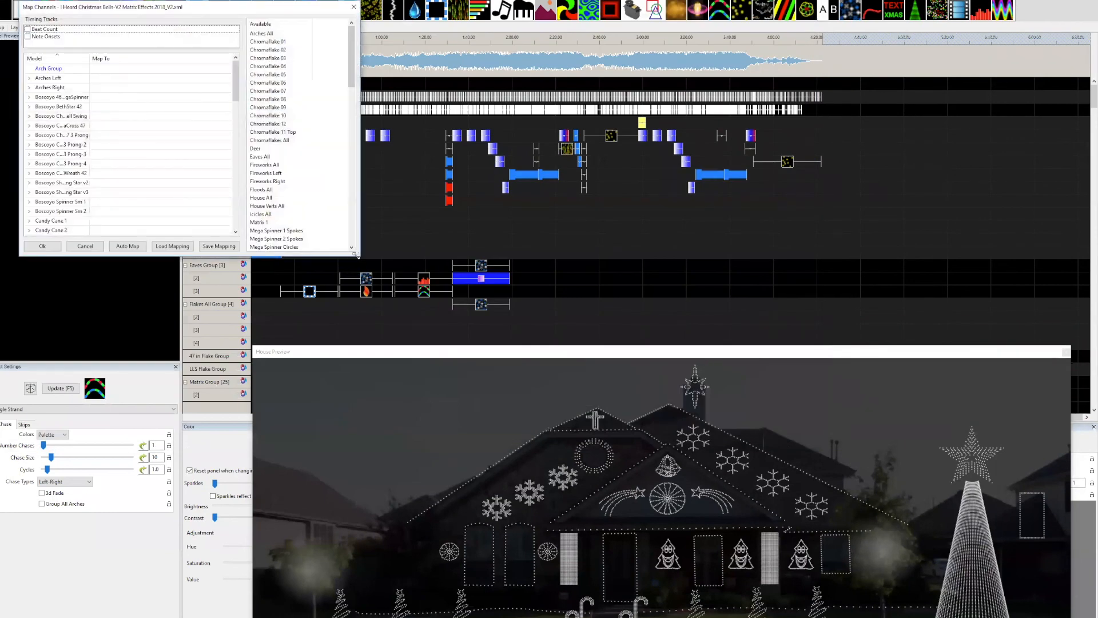
Enlarge the Map Channels dialog and map the available Arches All to the Door Vert L model.
left_click_drag(358, 256, 506, 529)
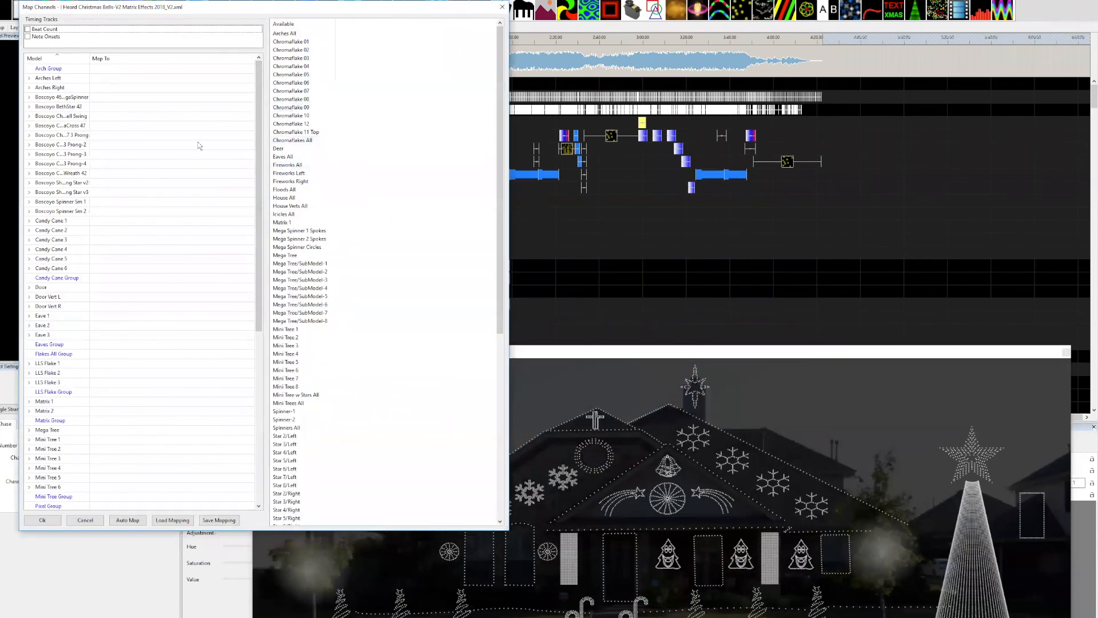
left_click(285, 34)
scroll(94, 66, "down", 8)
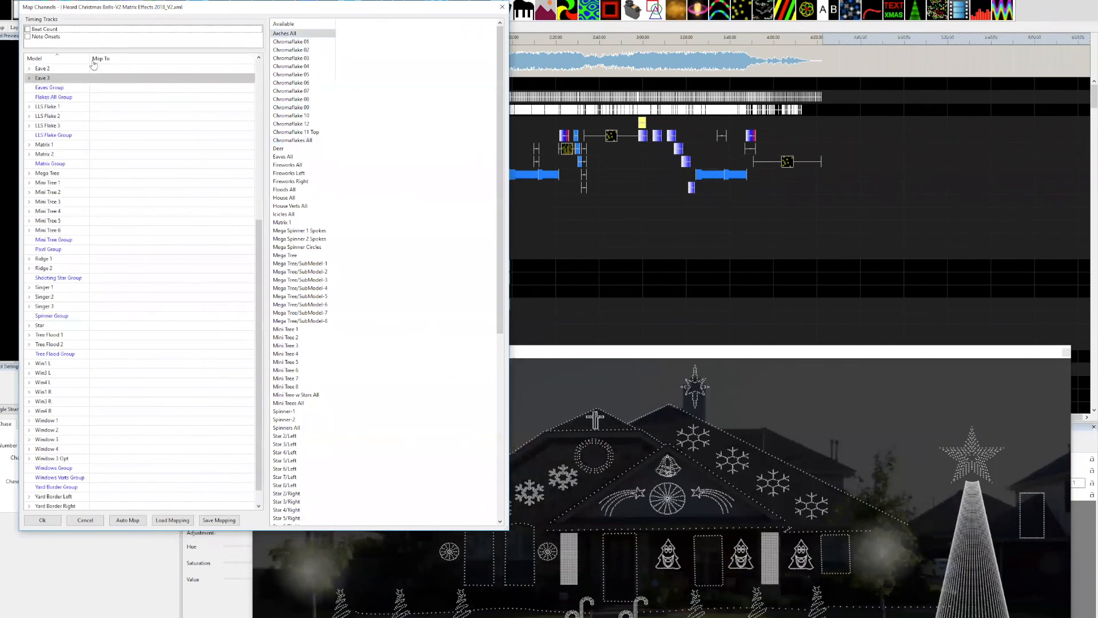
left_click(96, 69)
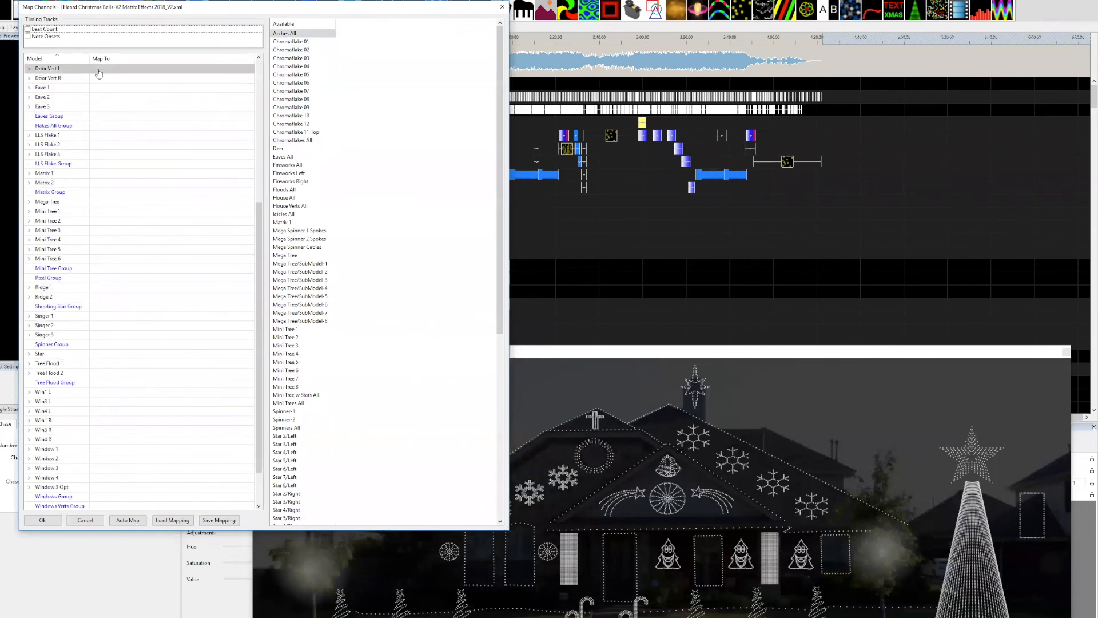
left_click_drag(258, 229, 258, 85)
left_click_drag(282, 34, 129, 69)
scroll(128, 127, "up", 8)
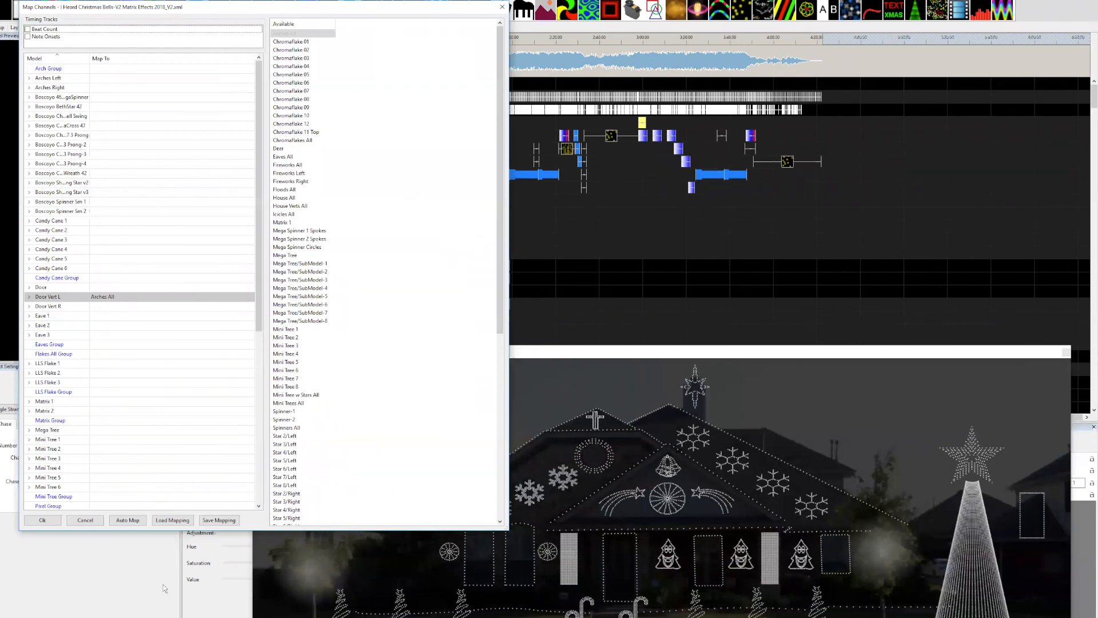
Load I Heard mapping.xmap from the Demonstration Layout folder, discarding the unsaved mapping changes.
left_click(170, 521)
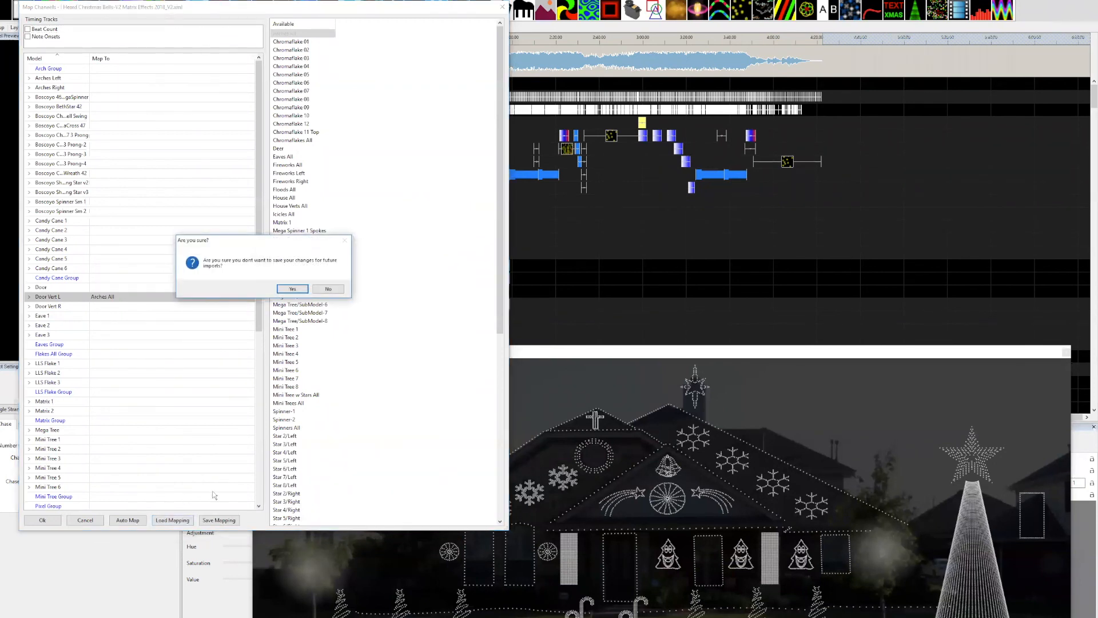
left_click(292, 289)
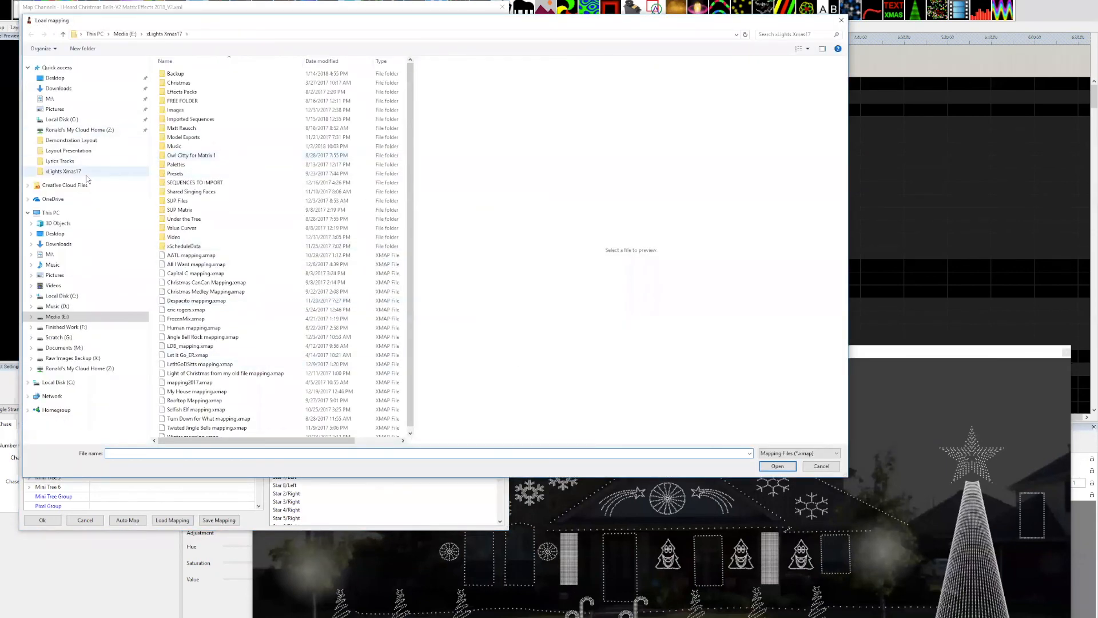
left_click(77, 142)
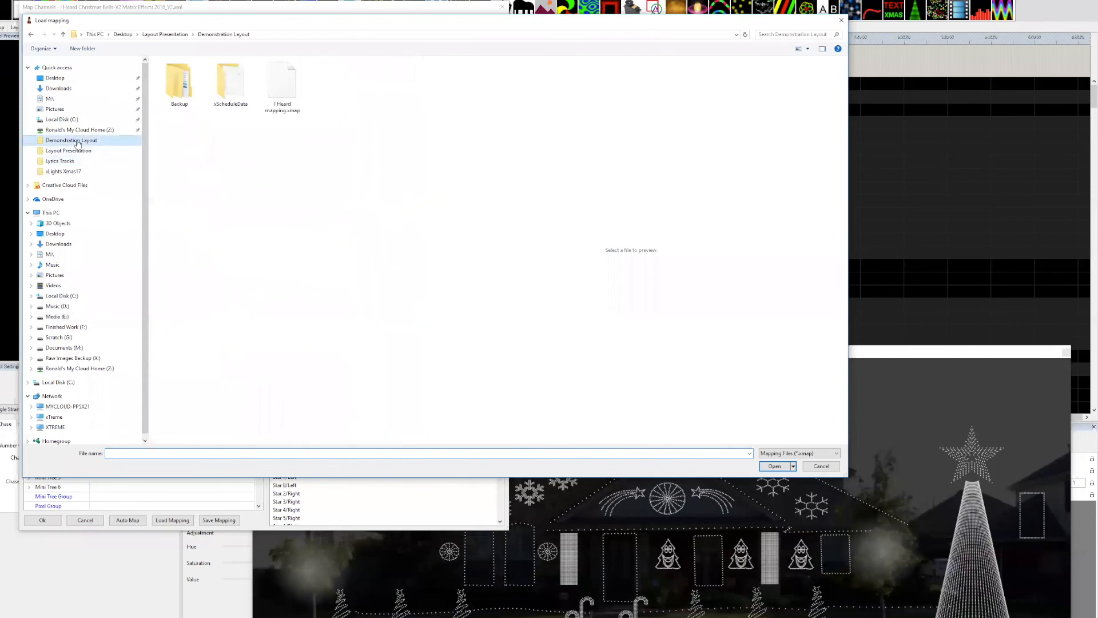
double_click(284, 92)
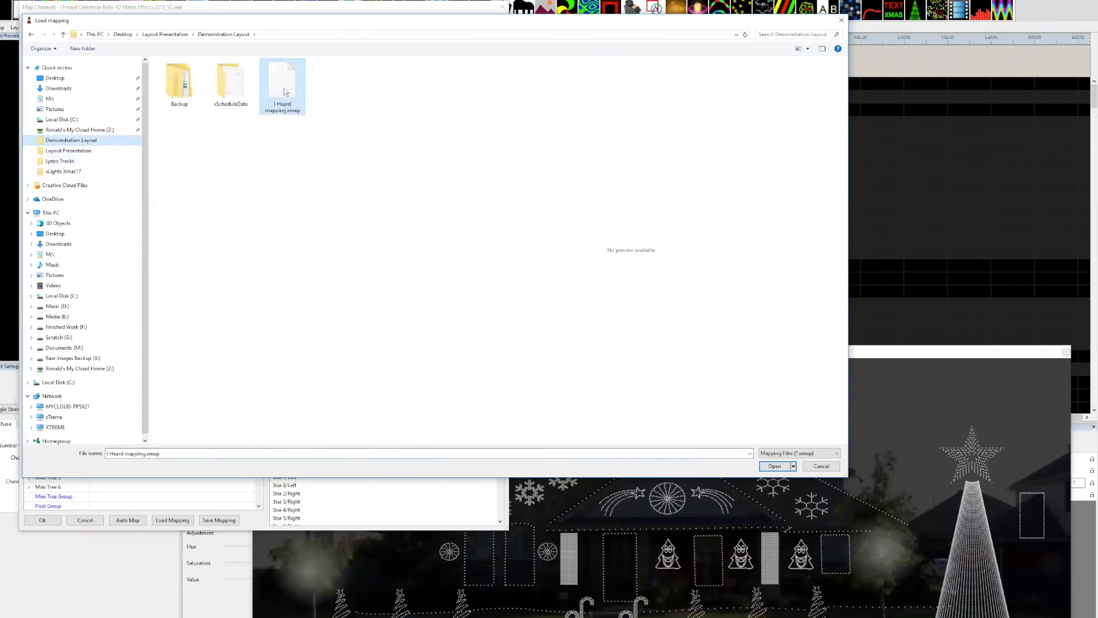
left_click(610, 334)
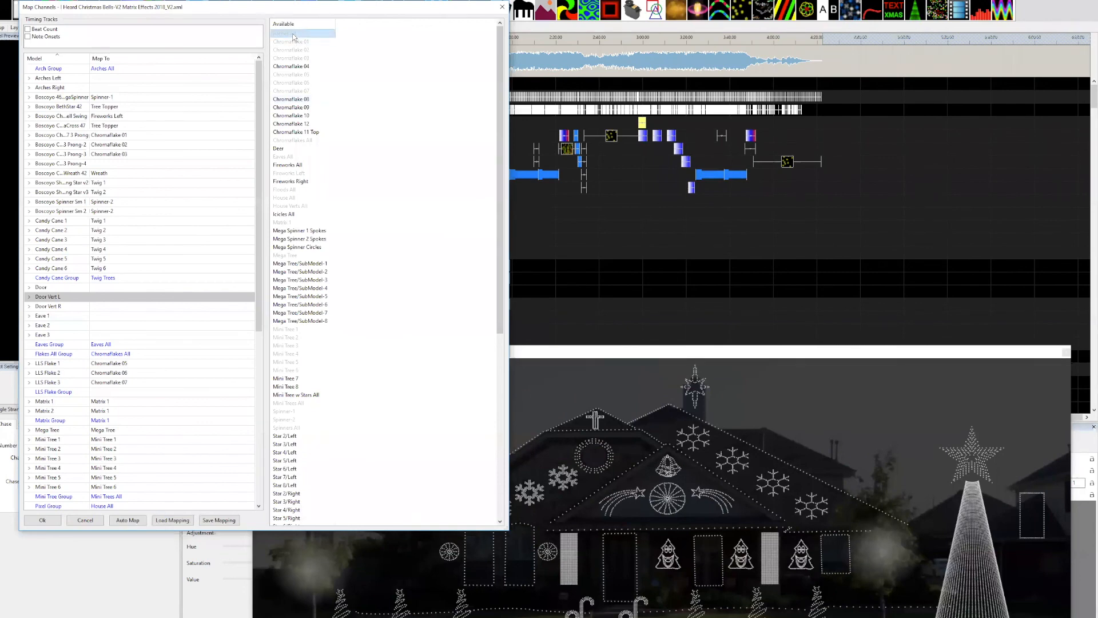
Review the loaded channel mappings from Arch Group through 47 in Flake Group and close the dialog without importing.
scroll(145, 70, "down", 9)
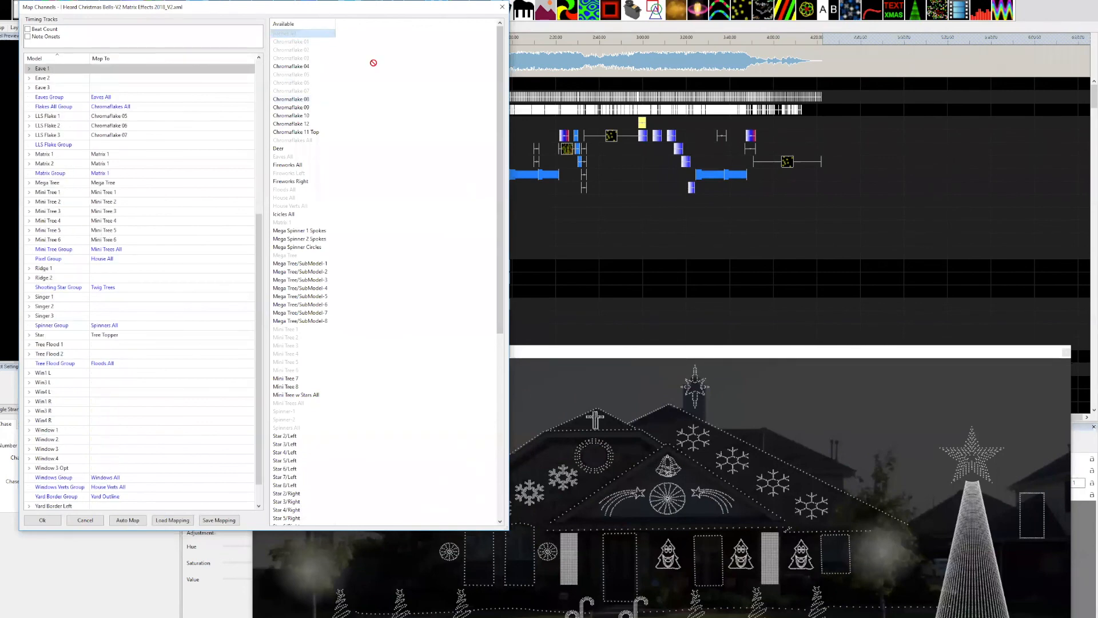
scroll(215, 112, "up", 9)
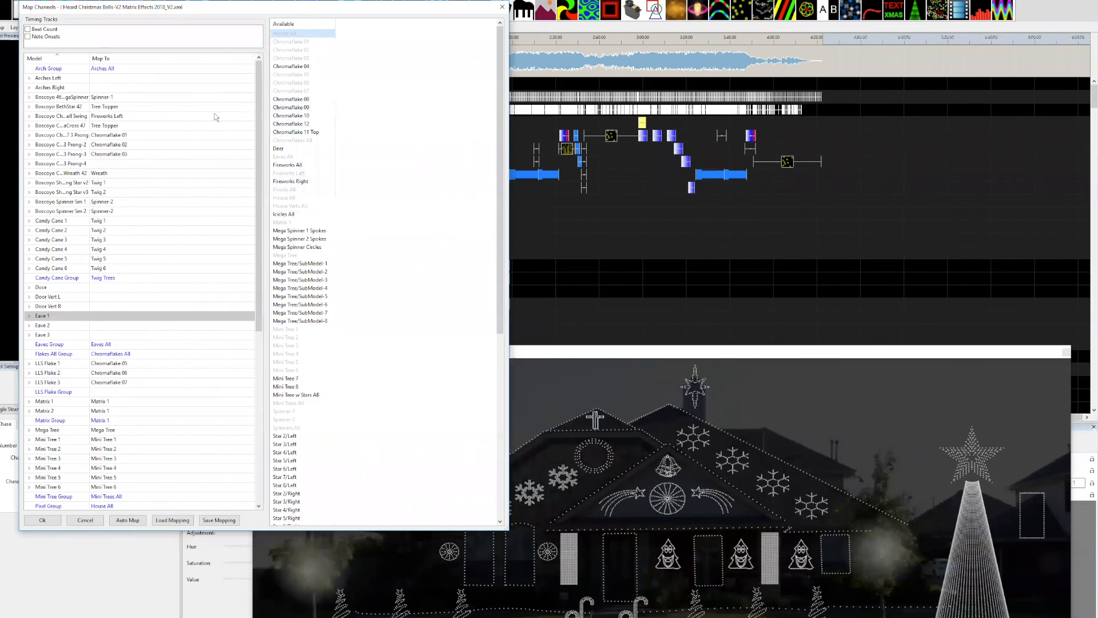
scroll(196, 345, "down", 7)
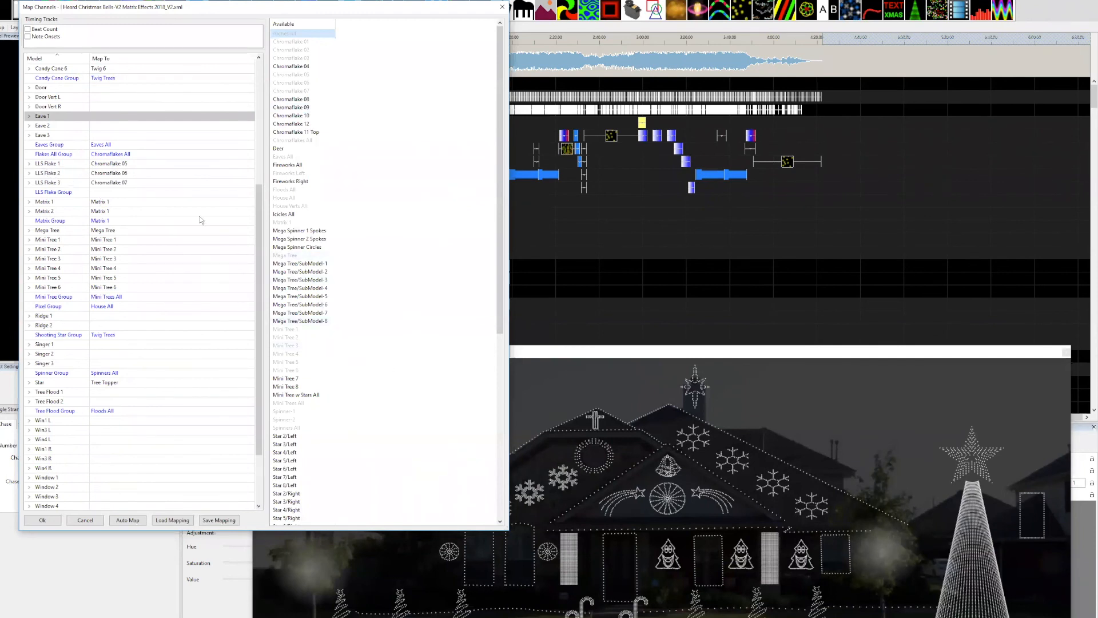
scroll(146, 226, "down", 3)
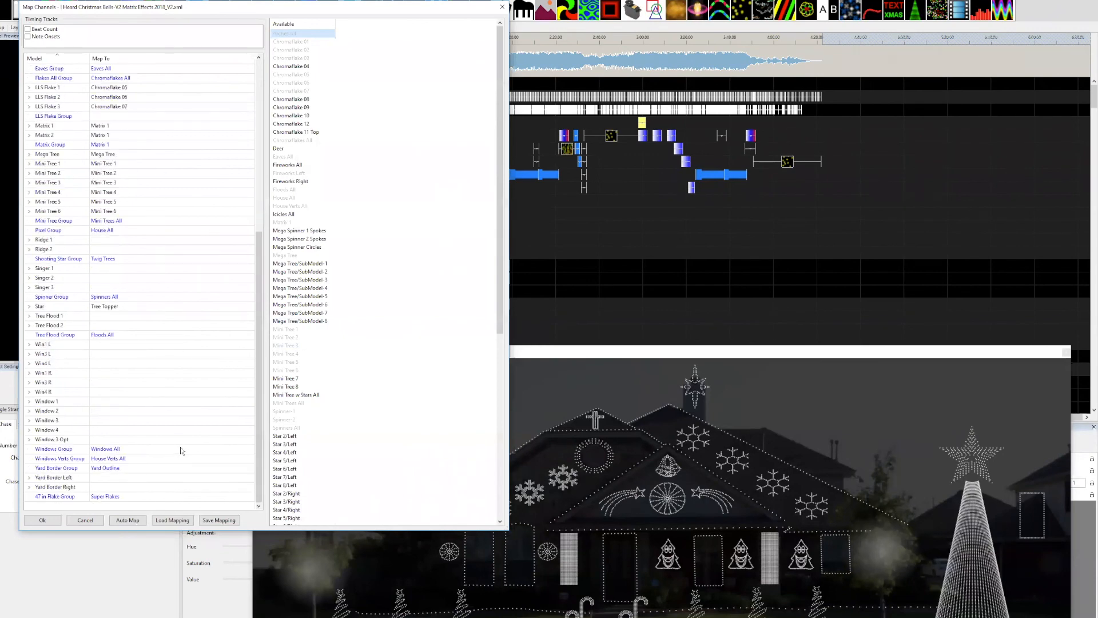
scroll(159, 353, "up", 5)
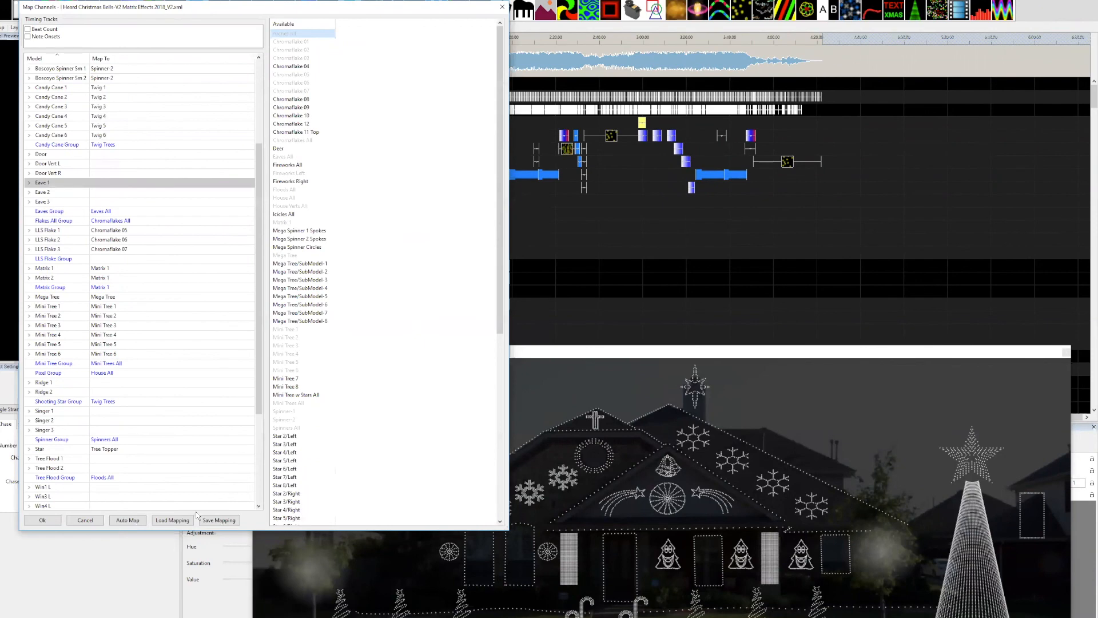
left_click(503, 7)
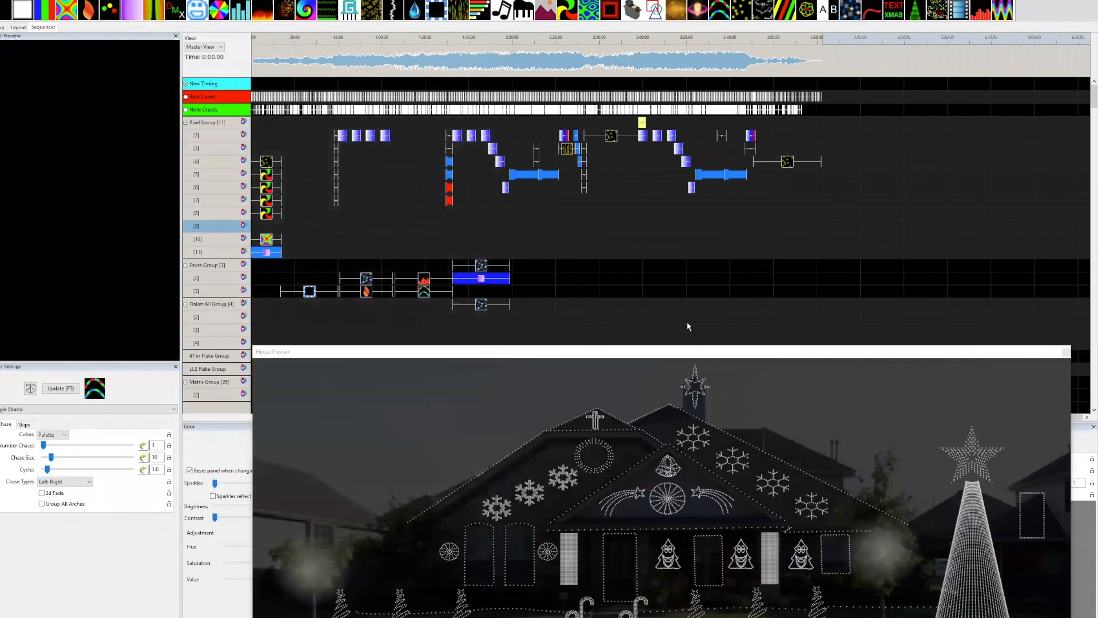
scroll(415, 183, "down", 6)
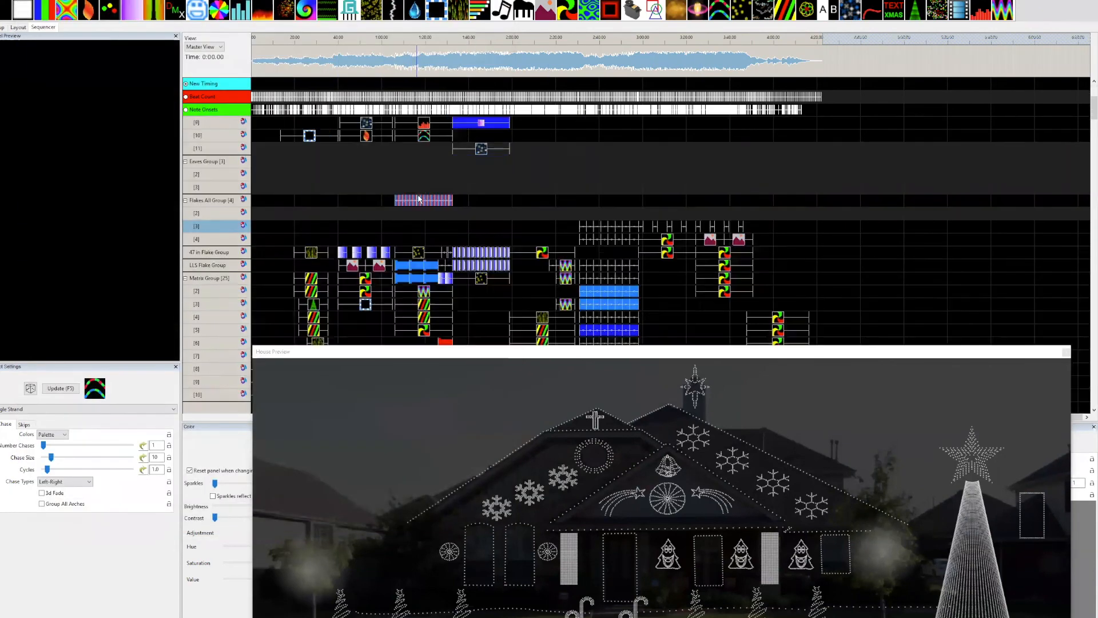
Review the effects on the sequence's group and model rows, and move the House Preview up so its whole display shows.
scroll(421, 204, "down", 12)
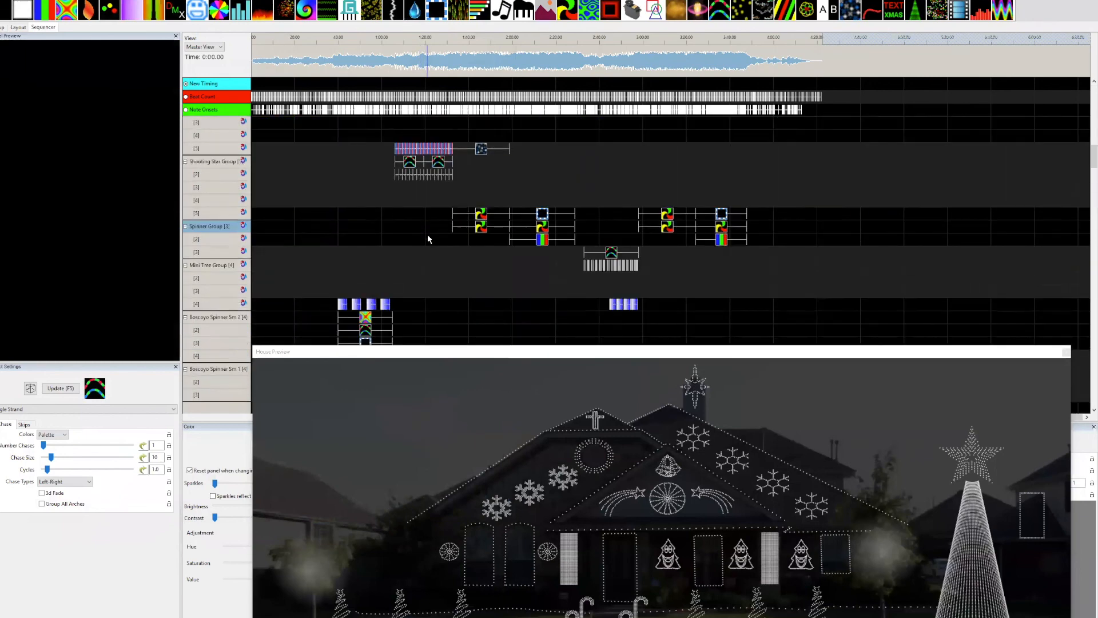
scroll(432, 266, "down", 3)
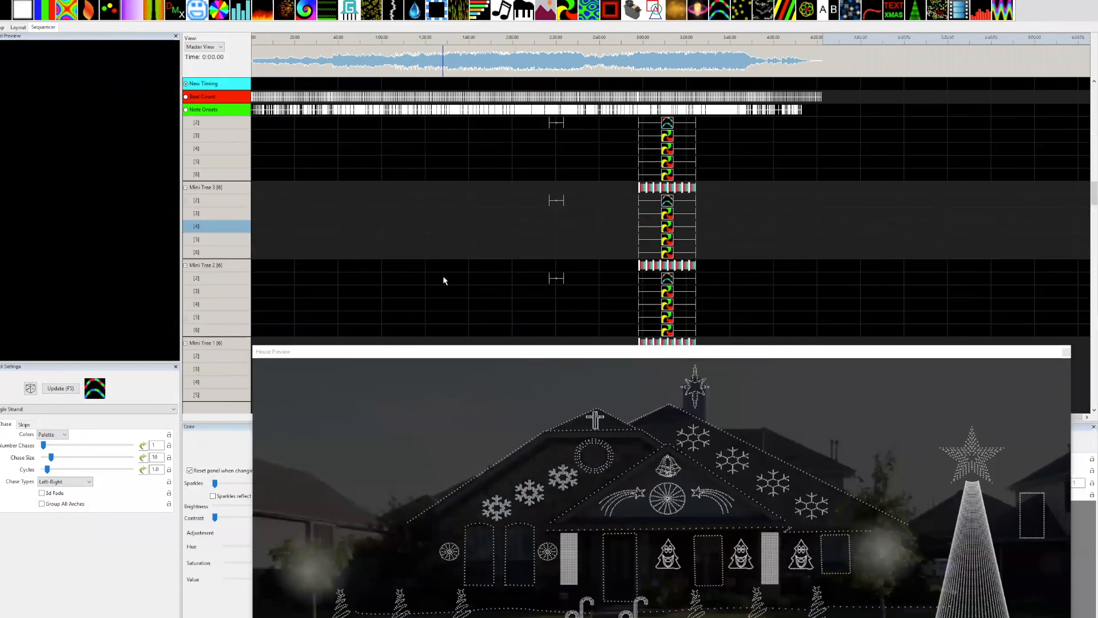
scroll(443, 276, "up", 10)
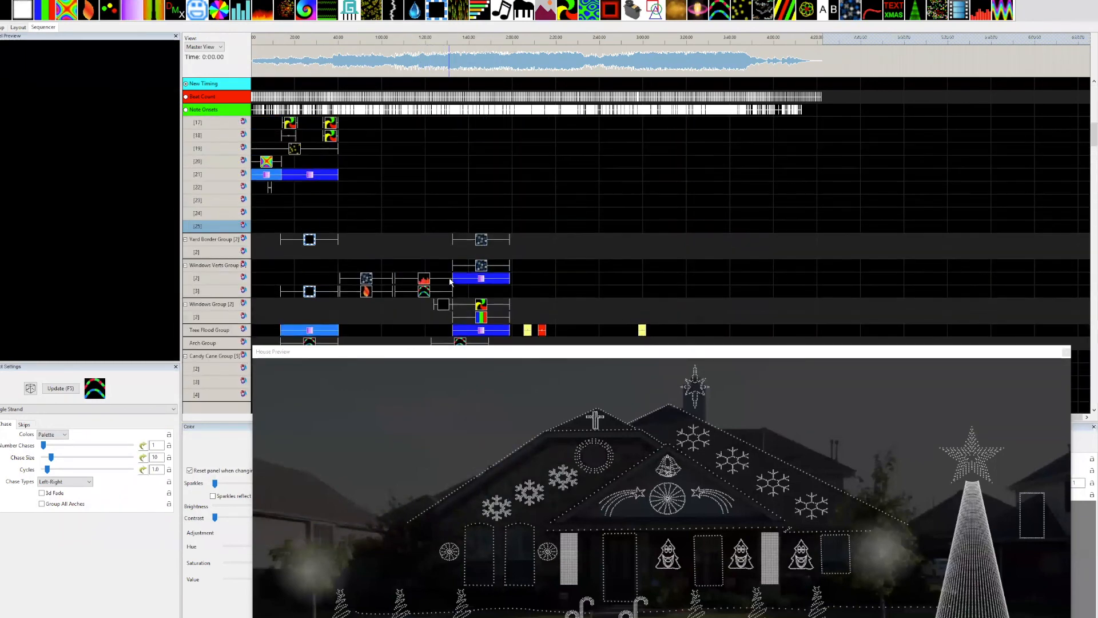
scroll(449, 282, "up", 10)
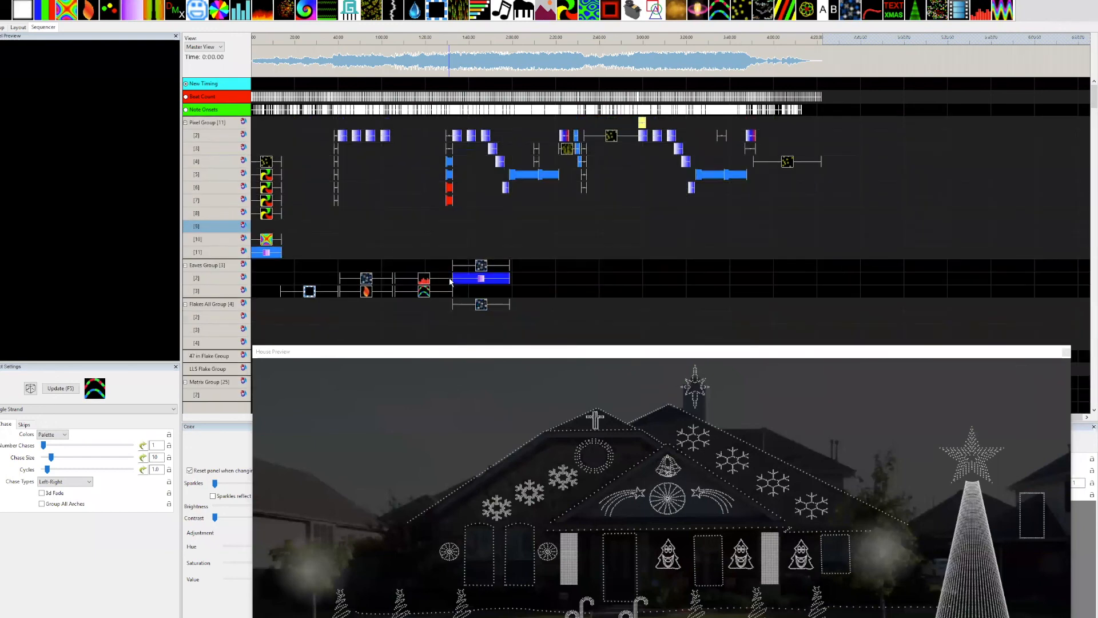
left_click_drag(588, 350, 531, 197)
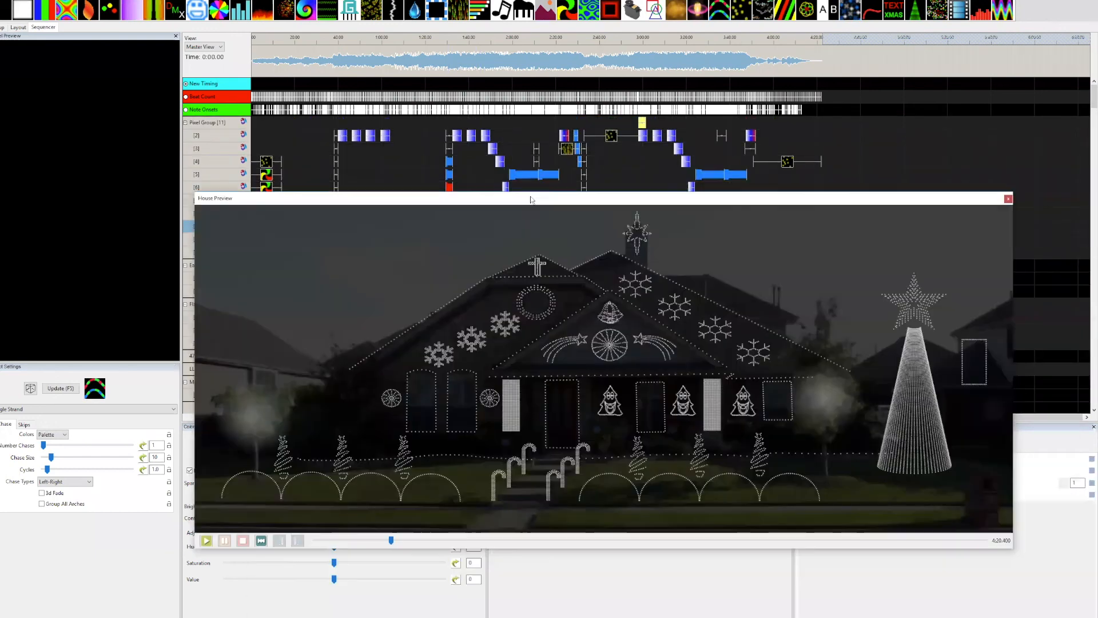
Play the sequence from the beginning and enlarge the House Preview window over the sequence grid.
right_click(1027, 617)
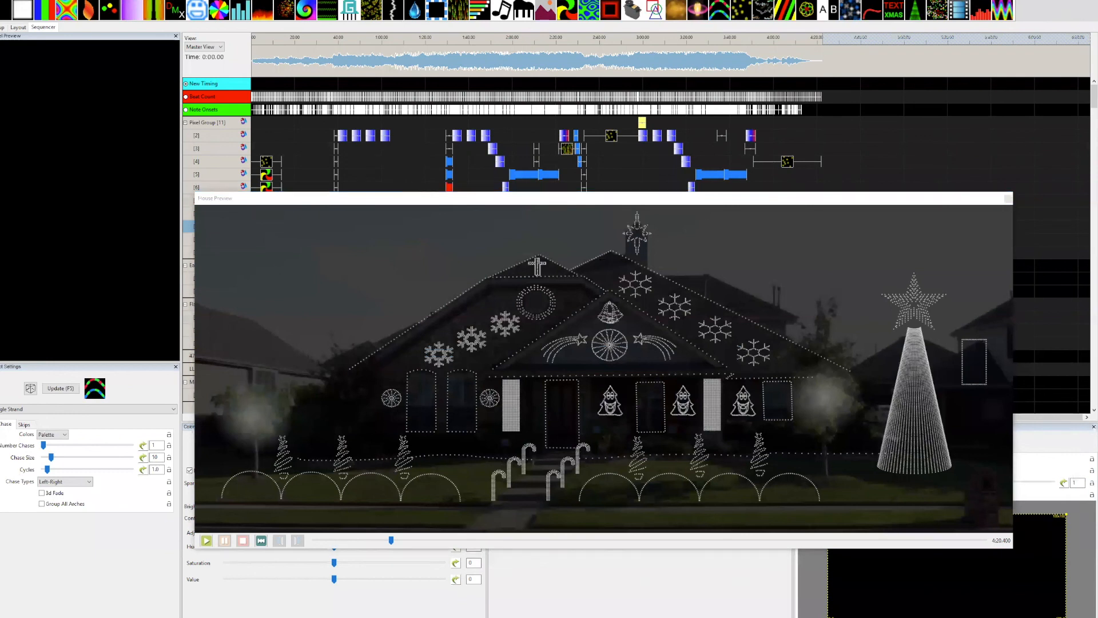
left_click(1021, 586)
left_click_drag(1063, 575, 1063, 586)
left_click(830, 407)
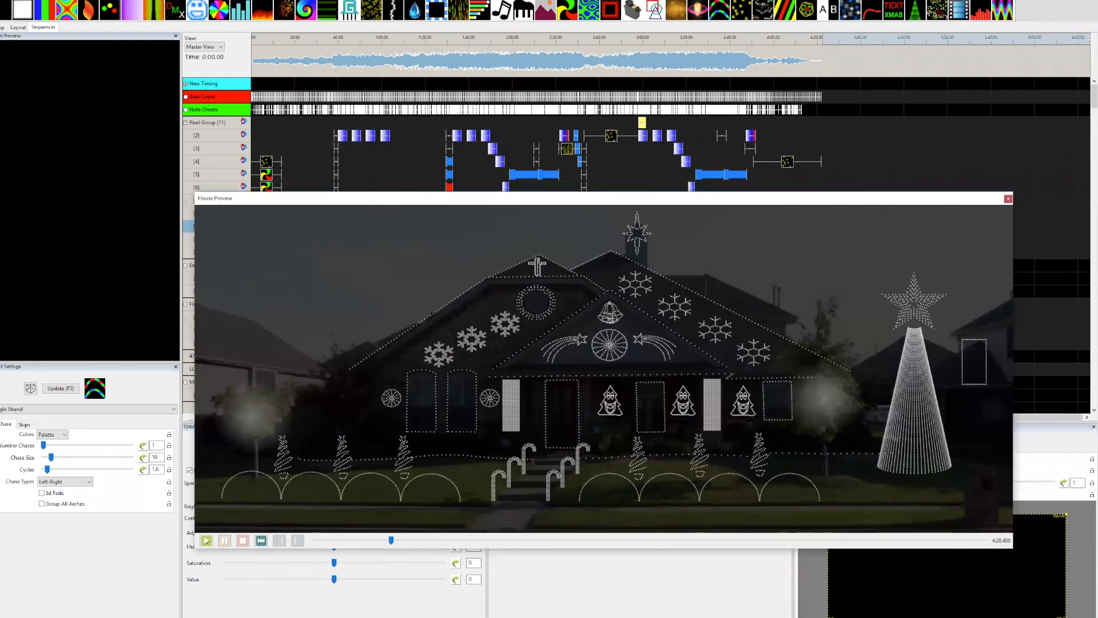
key("space")
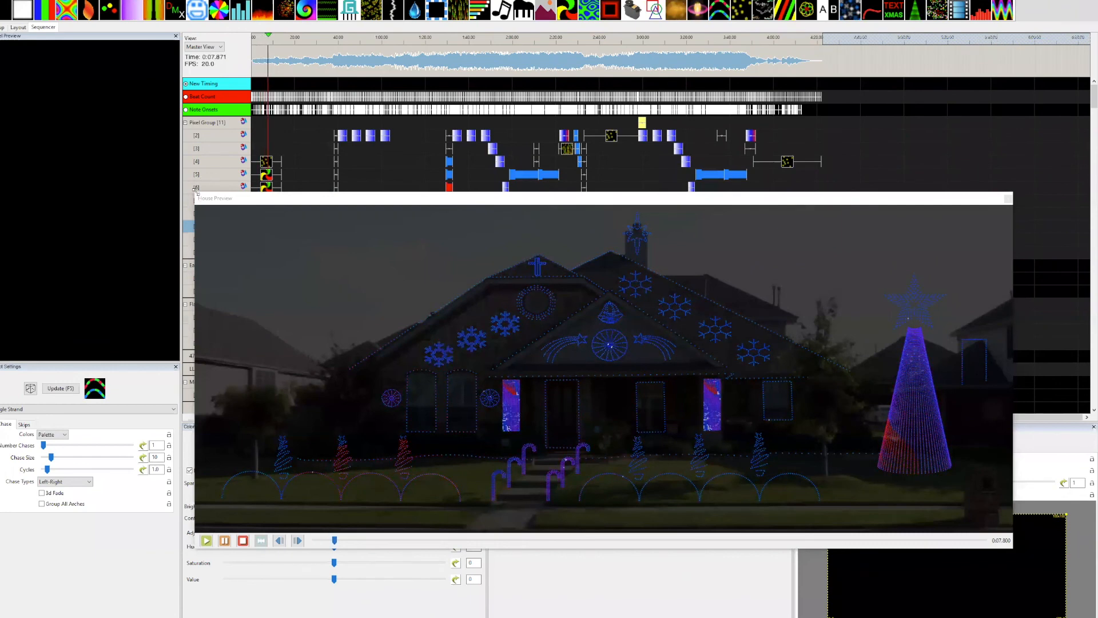
left_click_drag(195, 193, 44, 112)
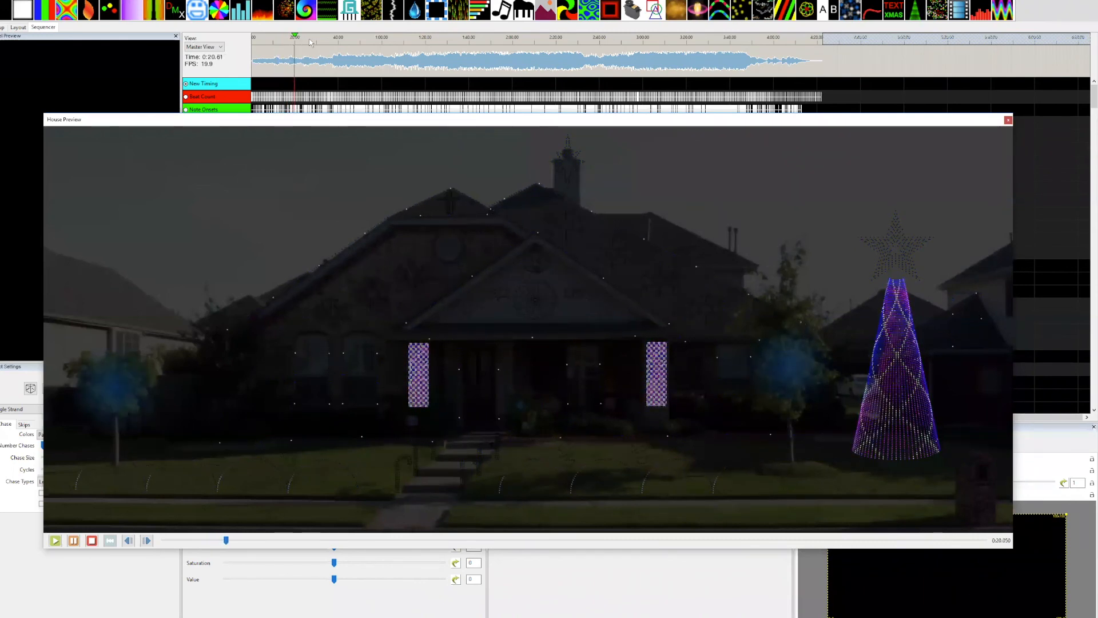
Sample the playback at successive points from about 0:40 to 3:00 in the House Preview, and pause it.
left_click(340, 43)
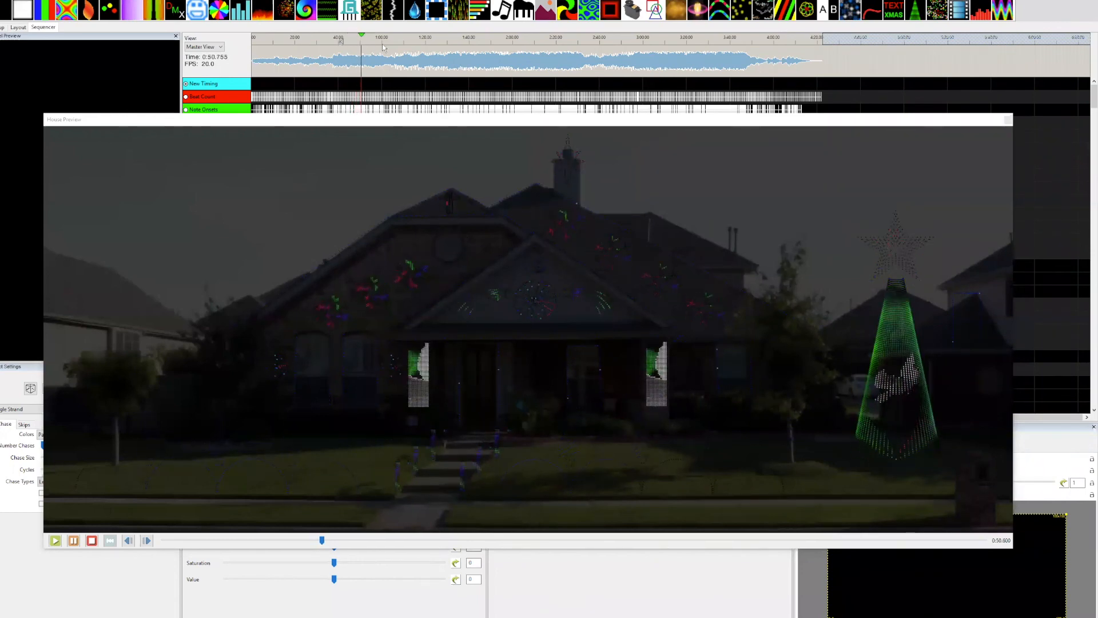
left_click(400, 41)
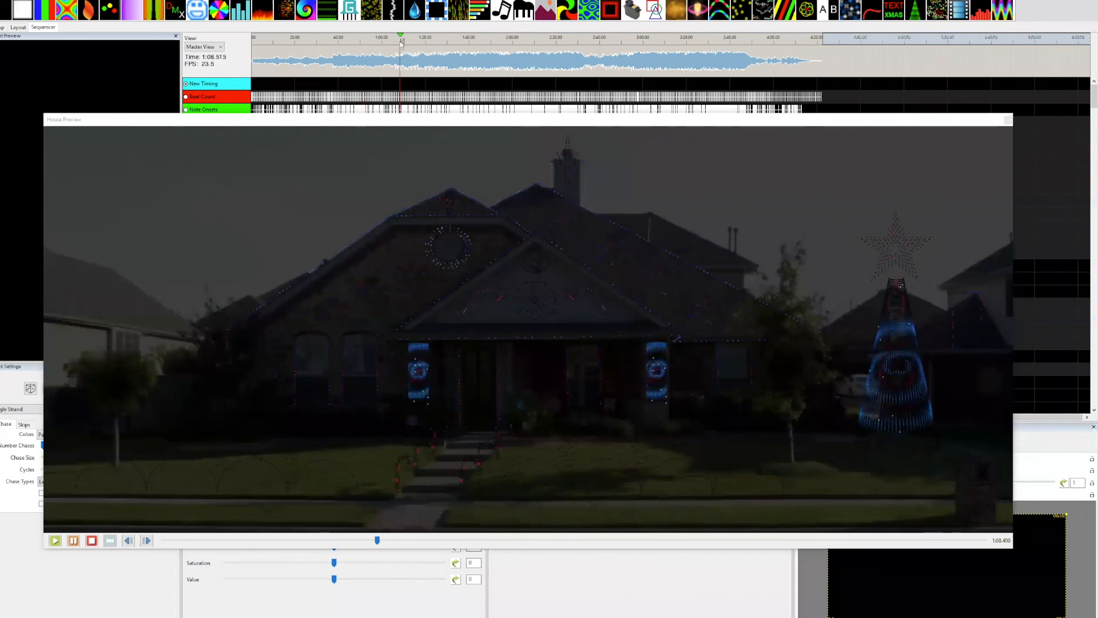
left_click(449, 41)
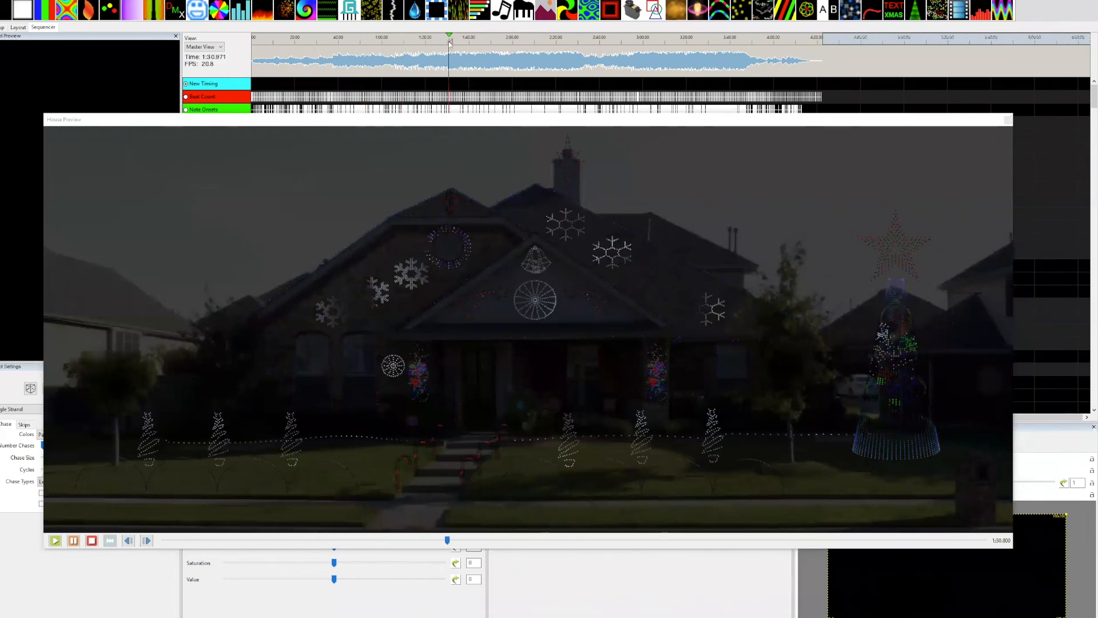
left_click(496, 40)
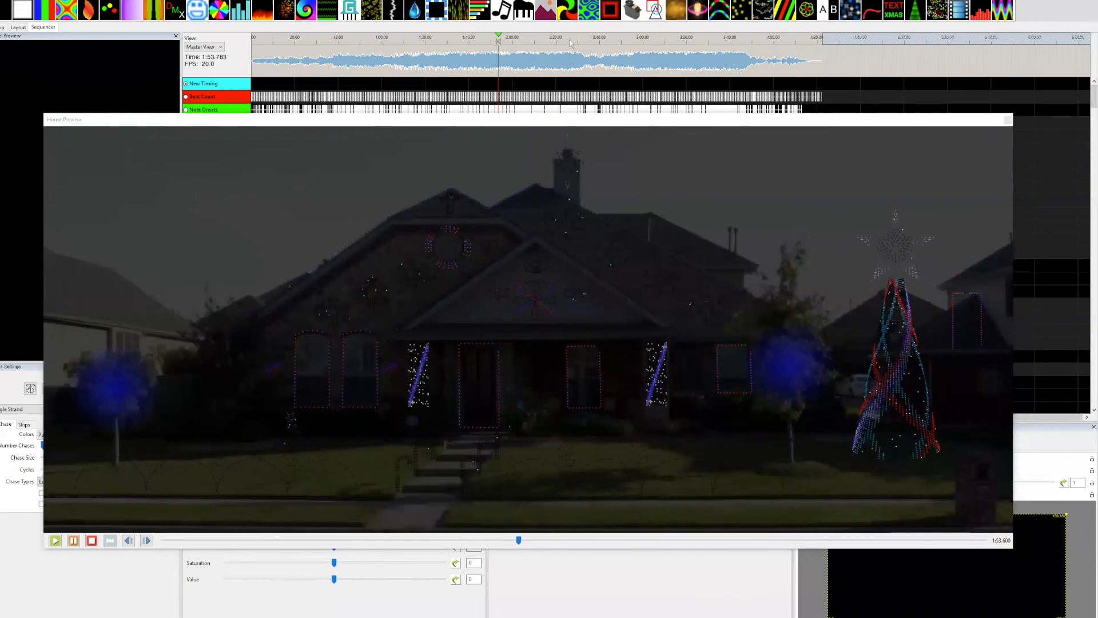
left_click(570, 40)
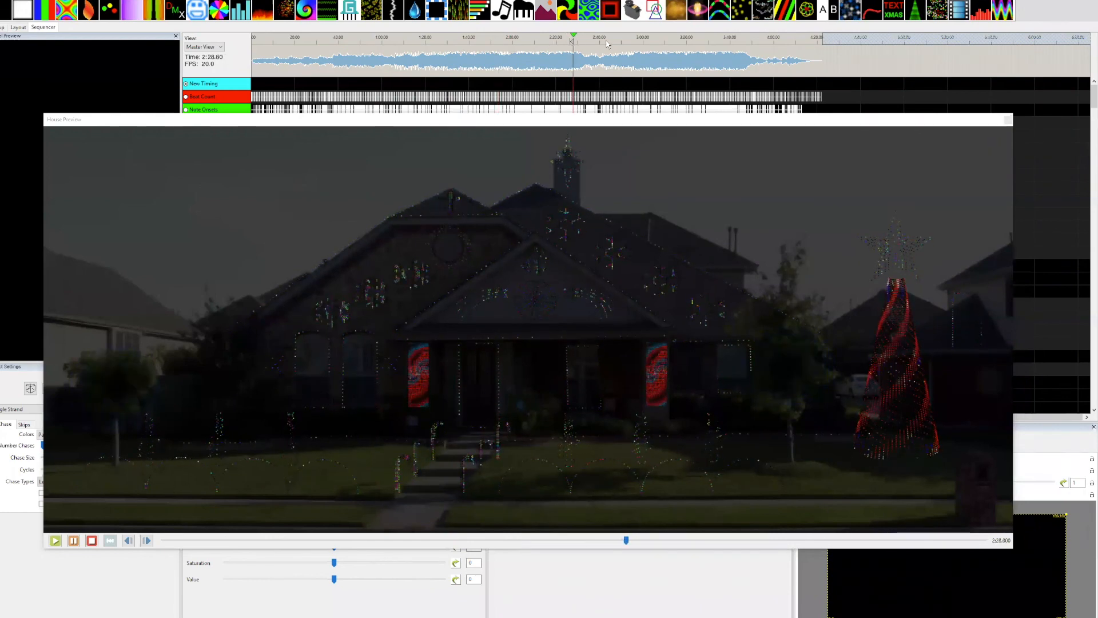
left_click(637, 42)
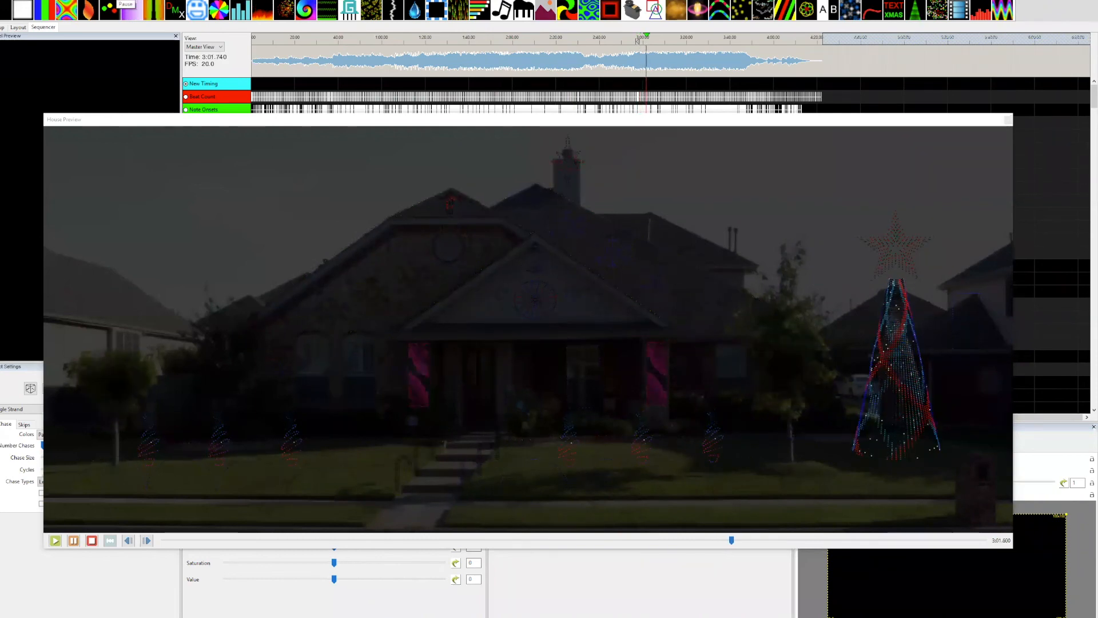
left_click(480, 121)
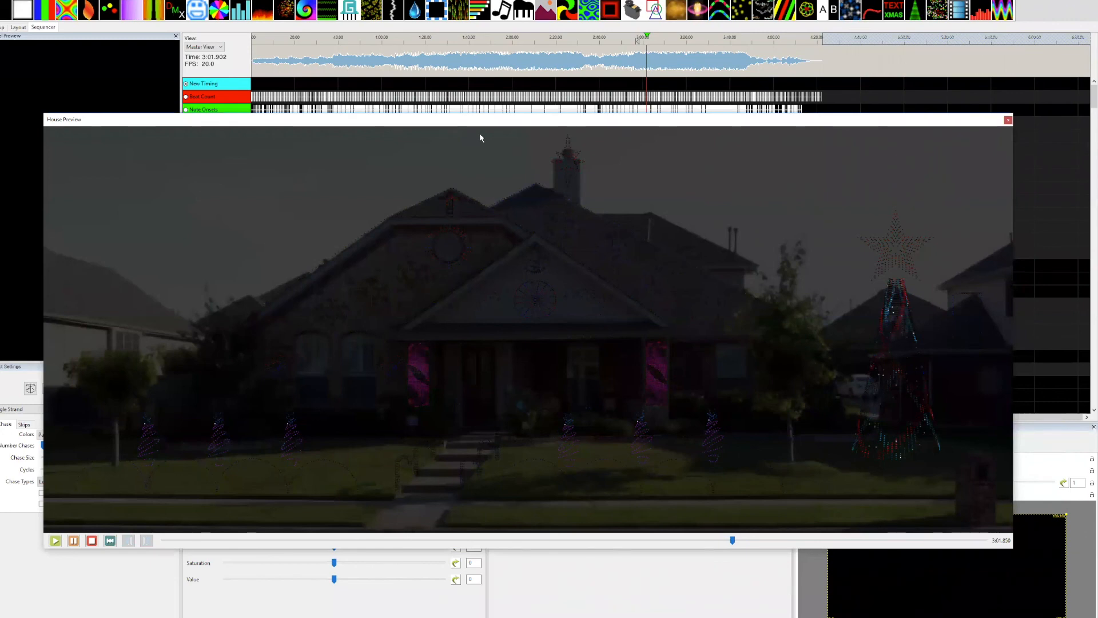
Move the House Preview below the Pixel Group rows and resize it, aligning its side edge with the sequence row labels.
left_click_drag(437, 115, 498, 291)
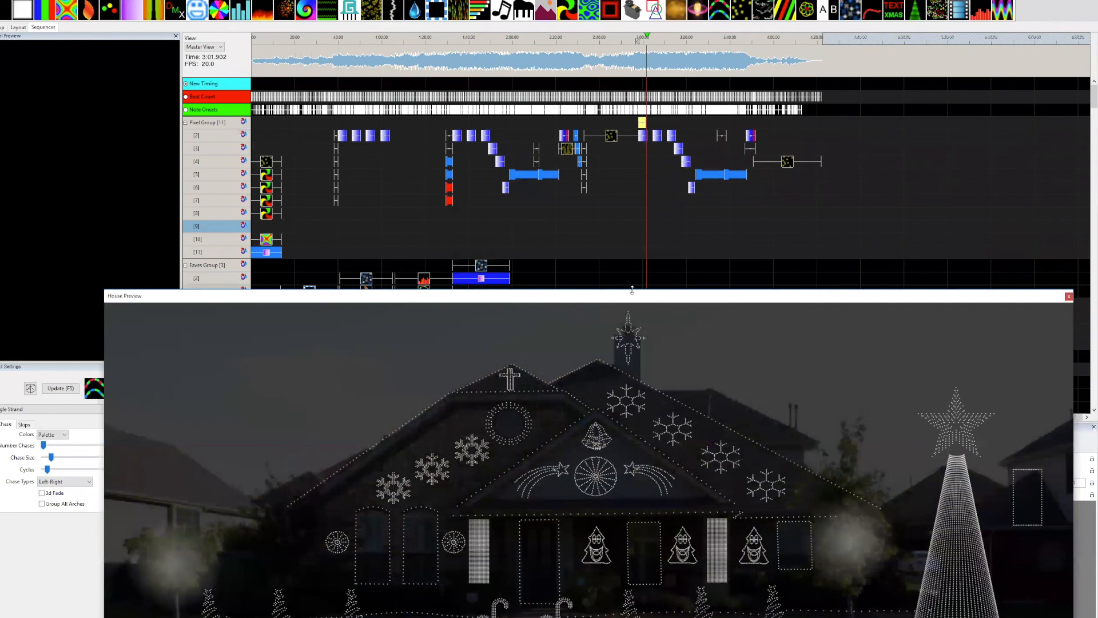
left_click_drag(631, 290, 636, 380)
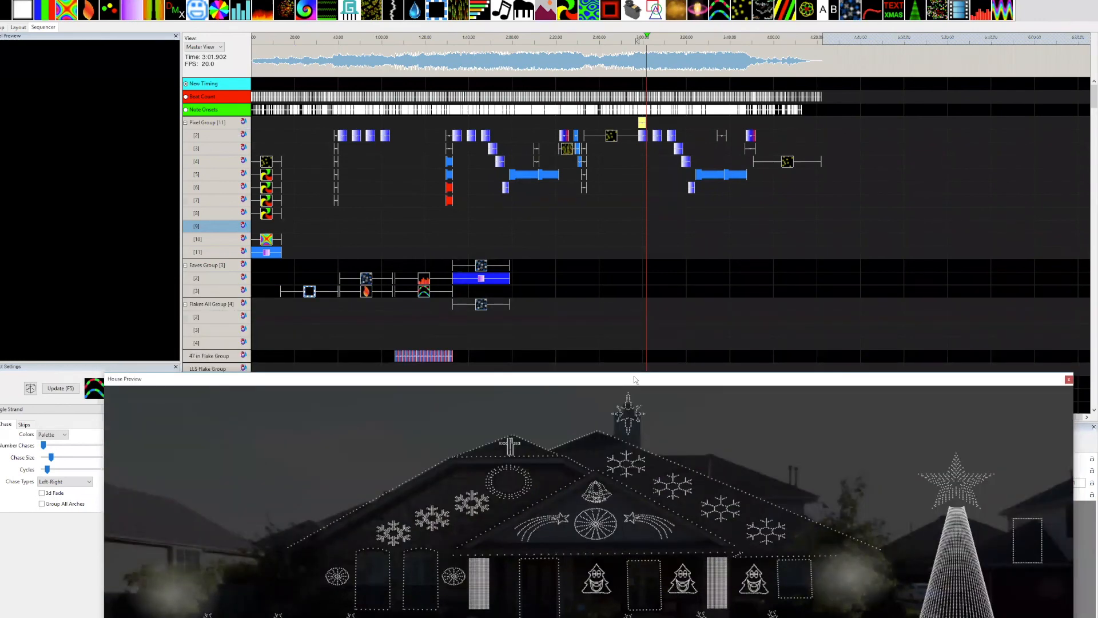
left_click_drag(635, 380, 621, 293)
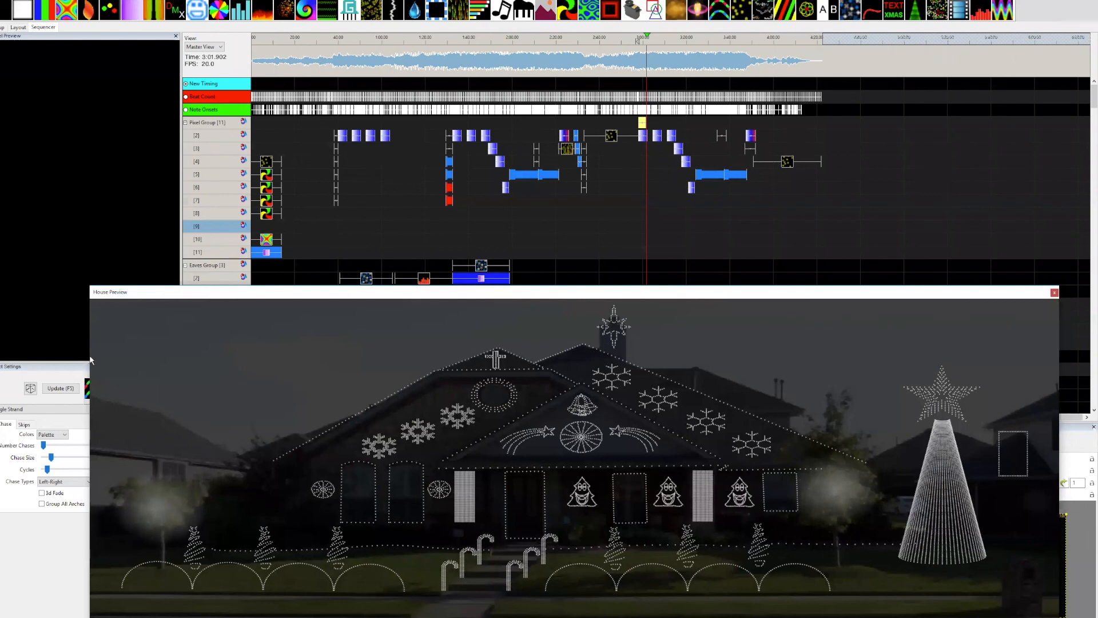
left_click_drag(89, 356, 199, 366)
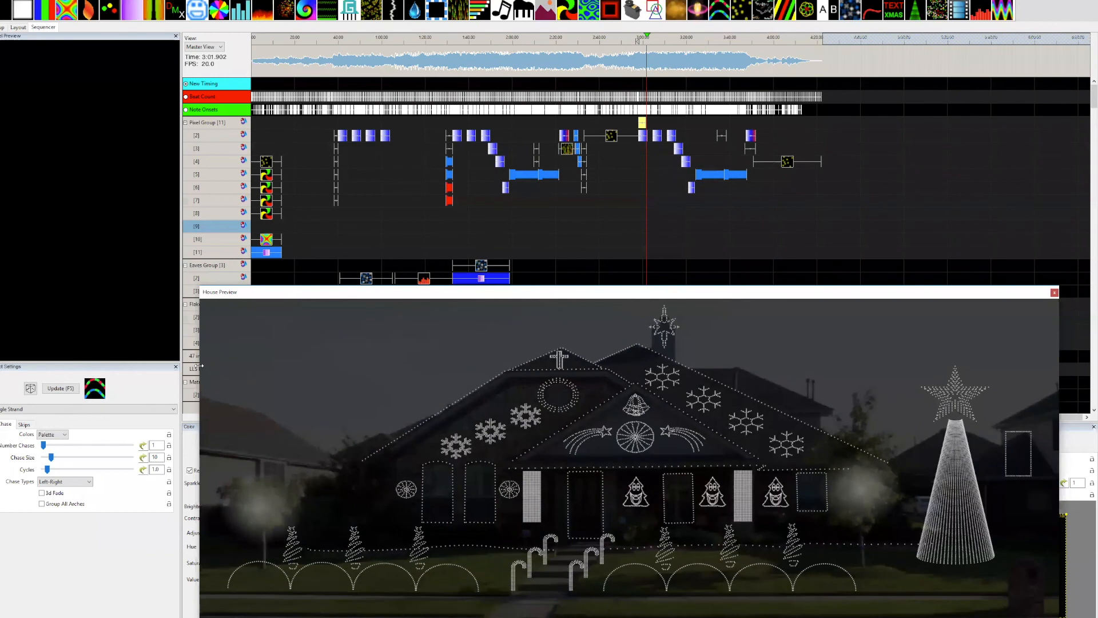
left_click_drag(199, 365, 185, 365)
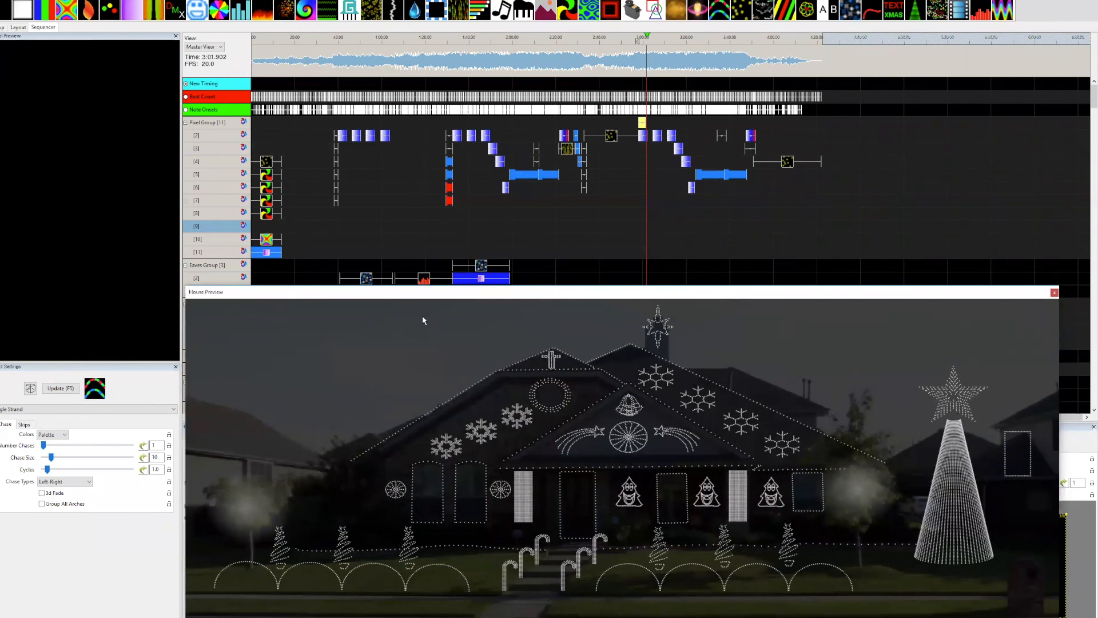
left_click_drag(185, 310, 174, 310)
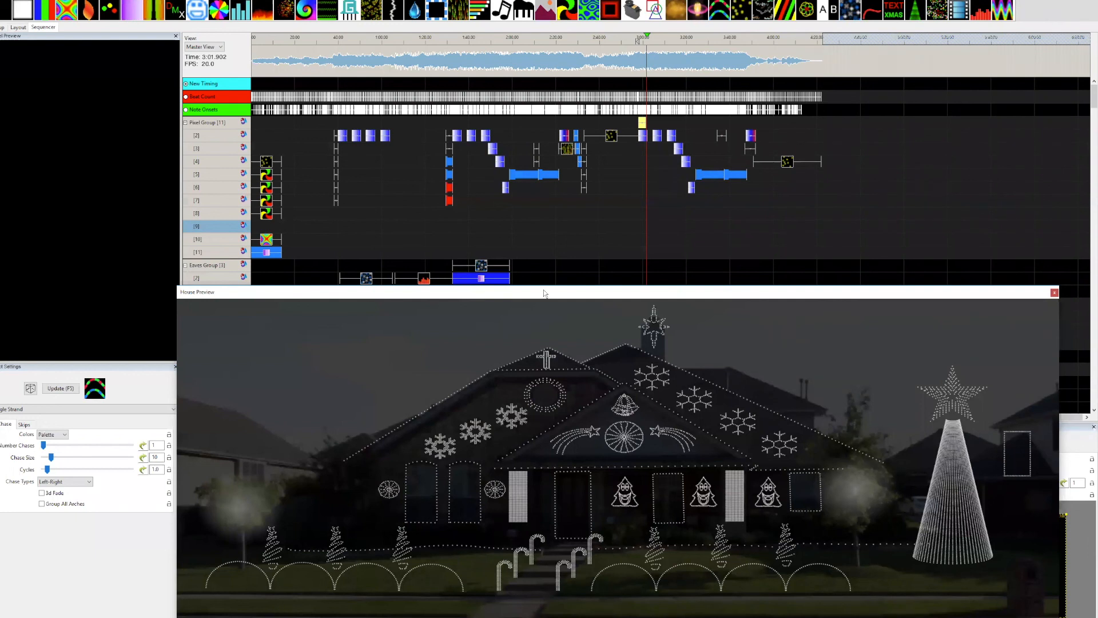
left_click_drag(543, 291, 583, 305)
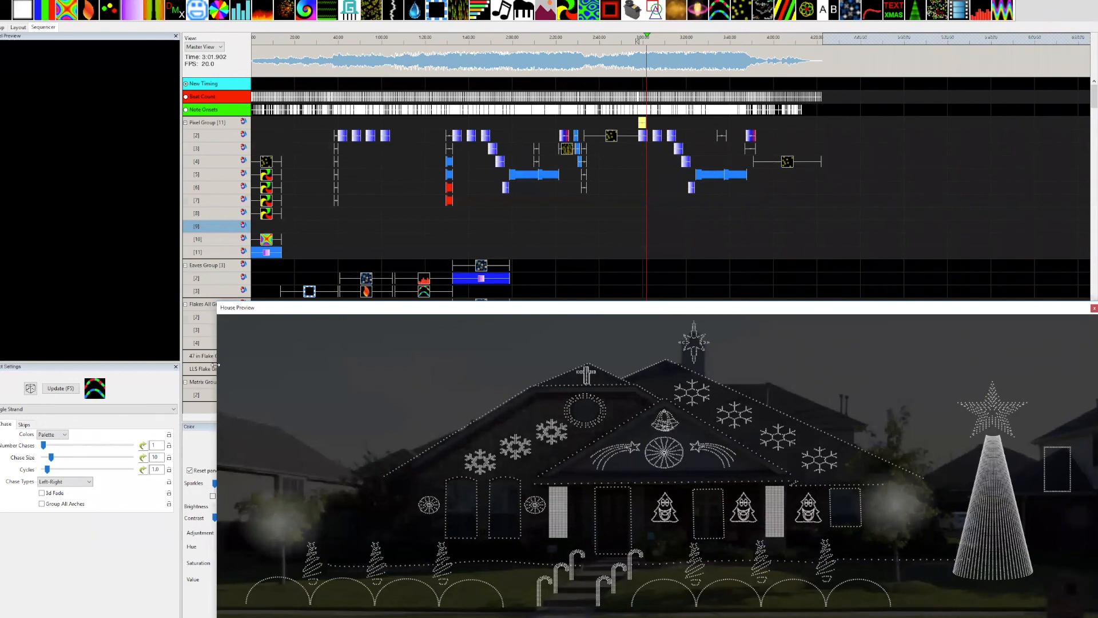
left_click_drag(216, 364, 180, 365)
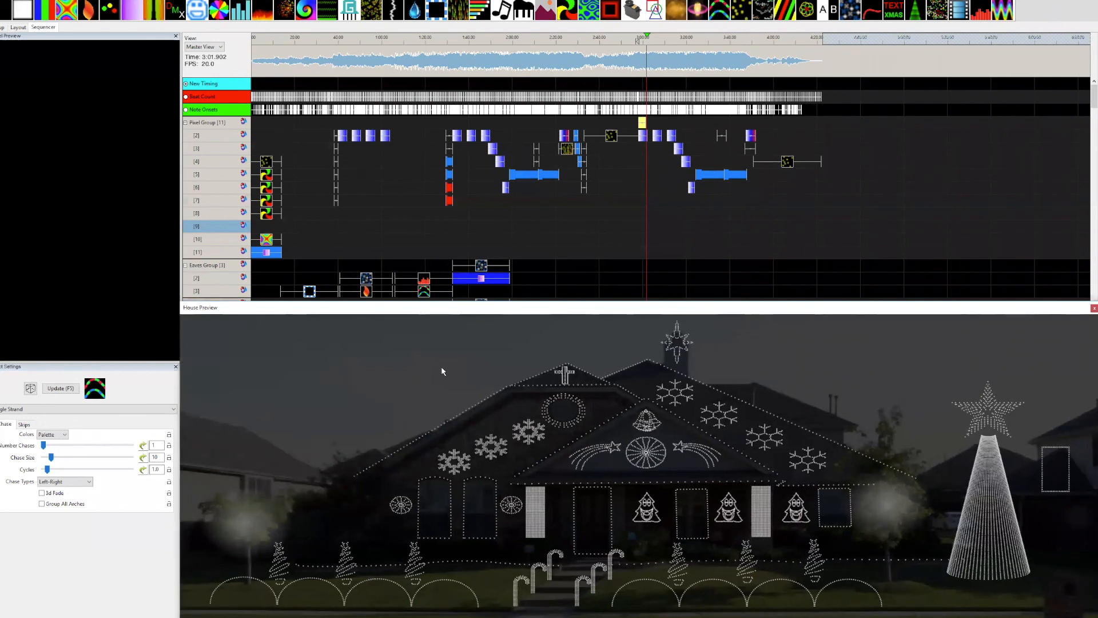